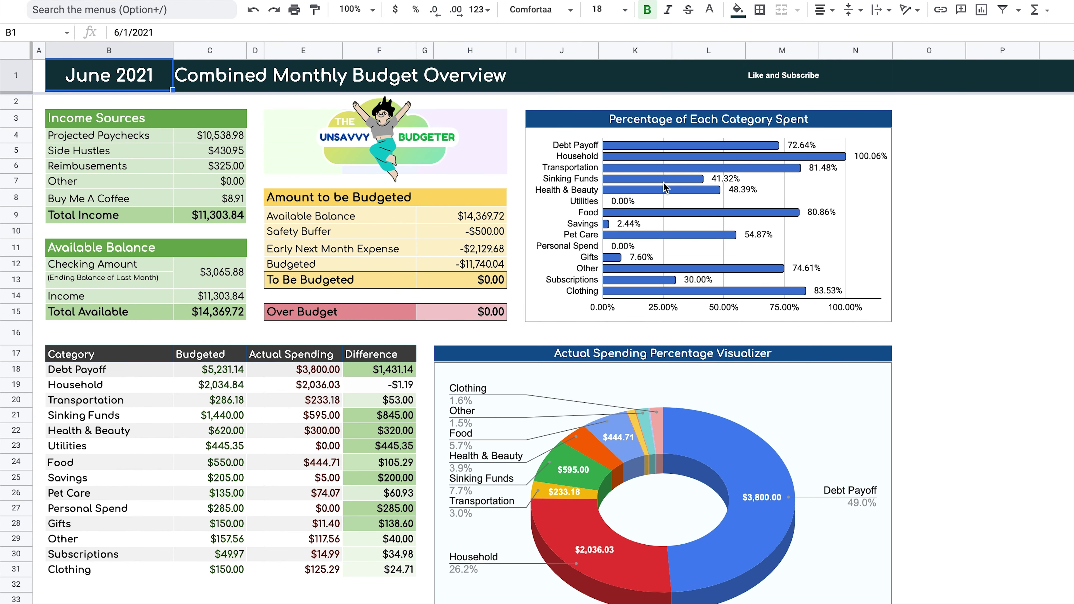
Review the June 2021 dashboard's percentage bar chart, donut chart and Actual Spending amounts
{"action": "left_click", "coordinate": [598, 121]}
{"action": "left_click", "coordinate": [611, 172]}
{"action": "scroll", "coordinate": [611, 174], "scroll_direction": "down", "scroll_amount": 2}
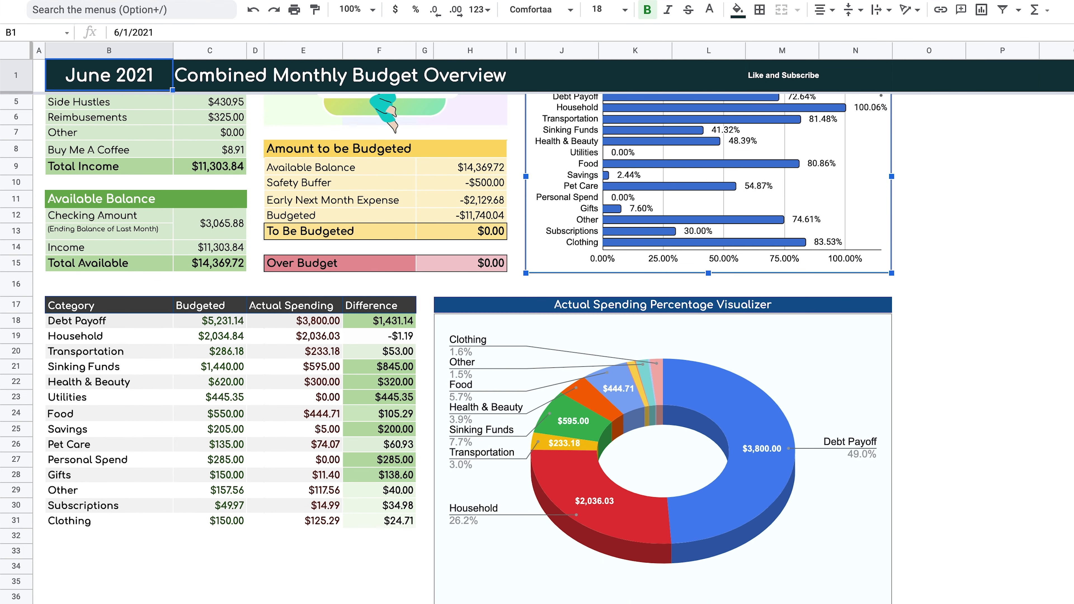
{"action": "left_click", "coordinate": [646, 443]}
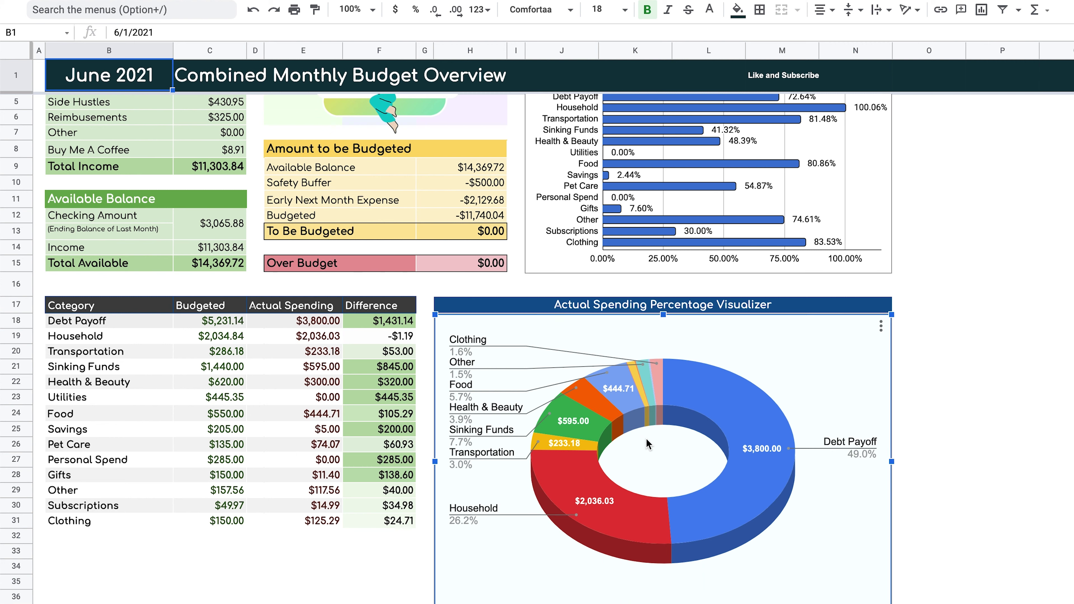
{"action": "left_click_drag", "start_coordinate": [320, 326], "coordinate": [301, 525]}
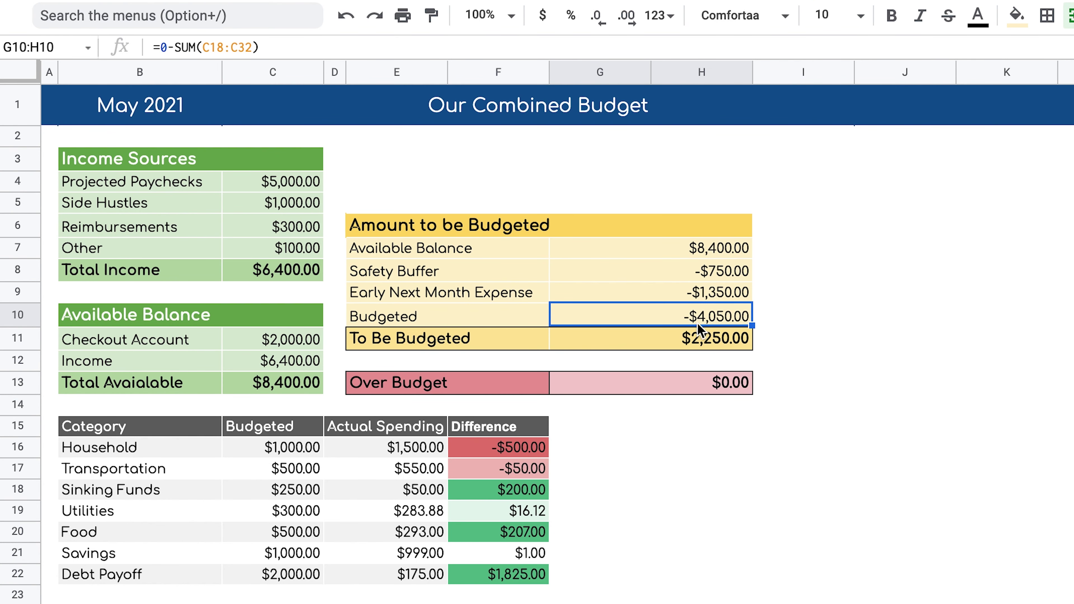
Inspect the category budgets and the existing Budgeted total formula in G10
{"action": "left_click_drag", "start_coordinate": [263, 448], "coordinate": [271, 575]}
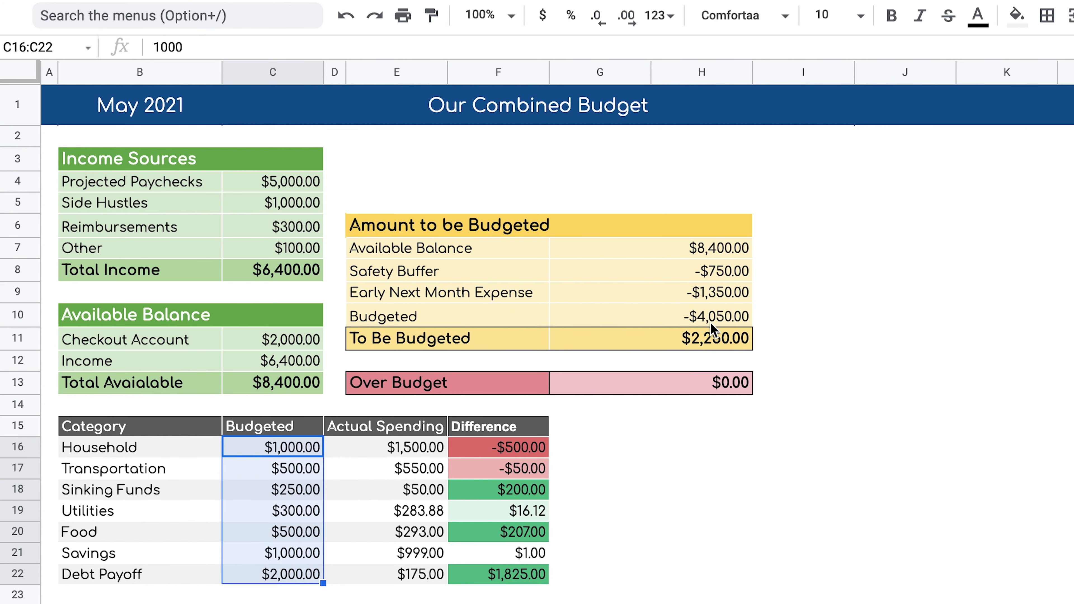
{"action": "left_click", "coordinate": [724, 322]}
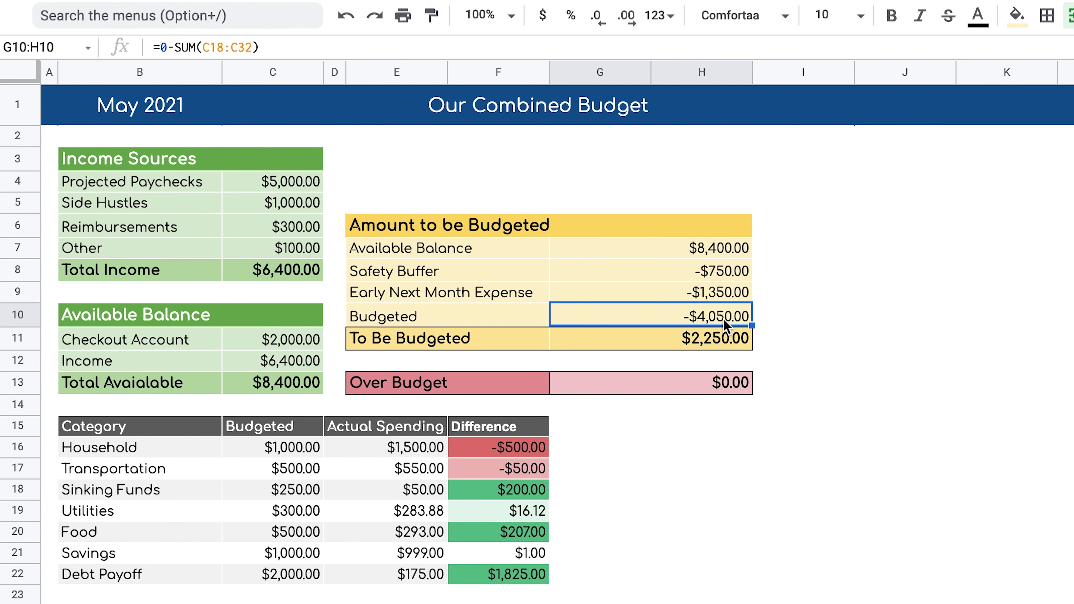
{"action": "double_click", "coordinate": [662, 313]}
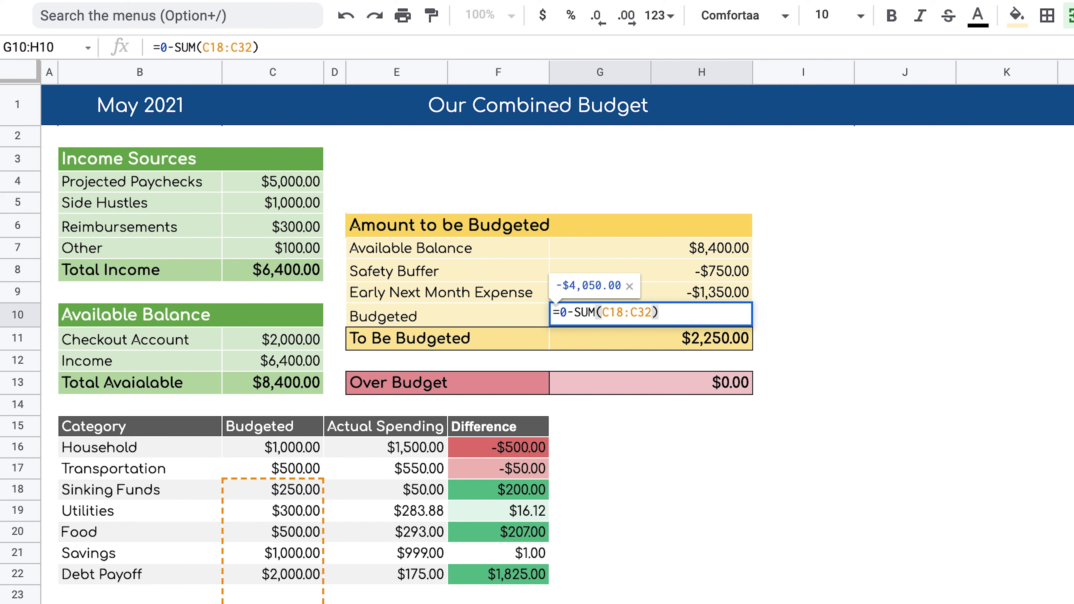
{"action": "key", "text": "BackSpace"}
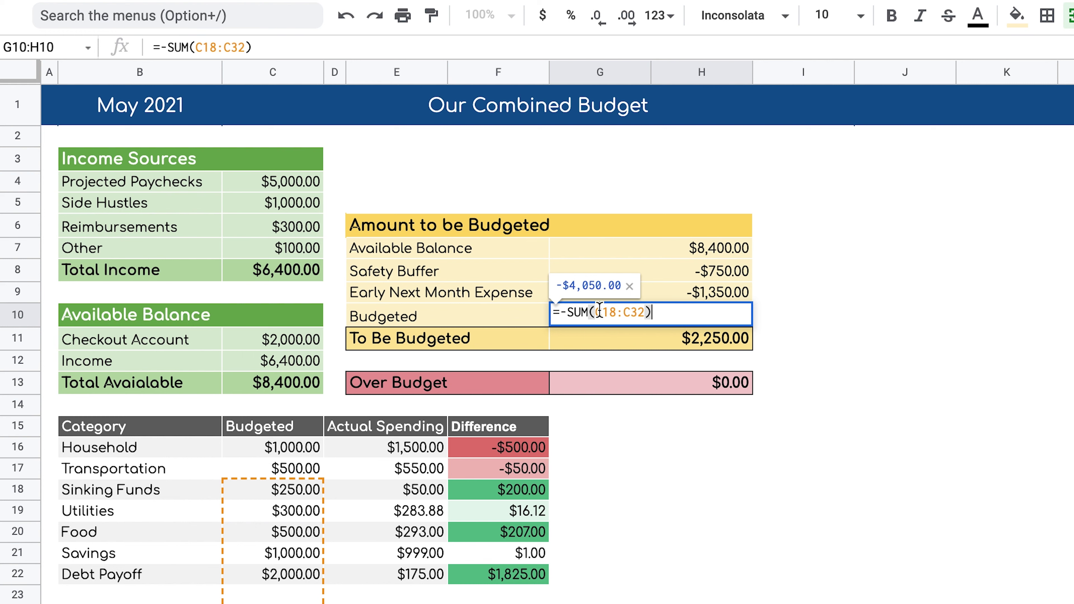
{"action": "left_click_drag", "start_coordinate": [643, 313], "coordinate": [597, 312]}
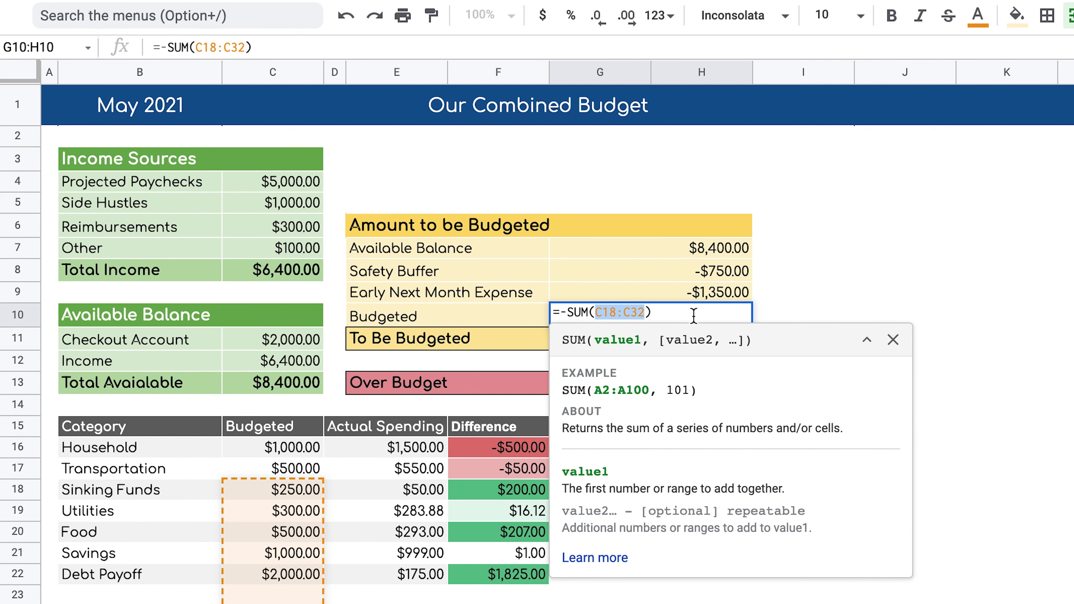
{"action": "key", "text": "End"}
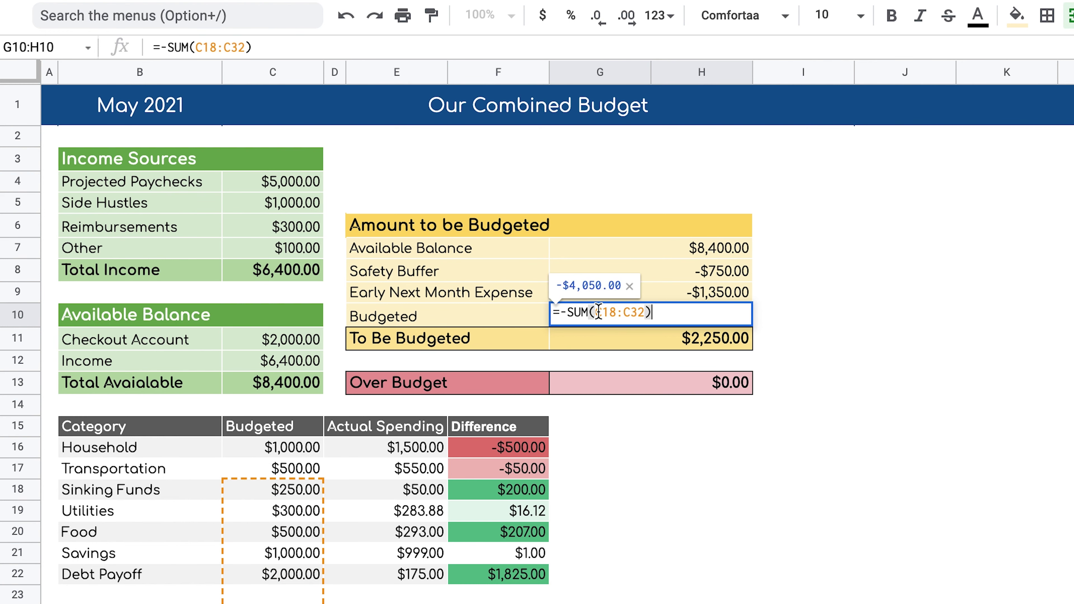
Replace the Budgeted total with =-SUM(C16:C22), giving -$5,550.00
{"action": "left_click_drag", "start_coordinate": [676, 315], "coordinate": [507, 311]}
{"action": "type", "text": "="}
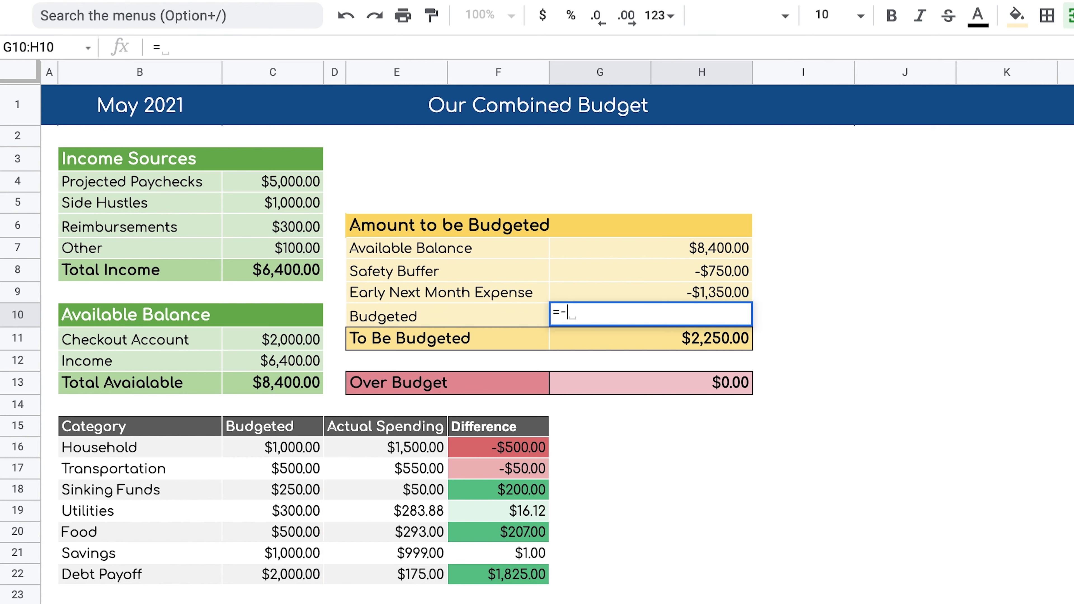
{"action": "type", "text": "-SUM("}
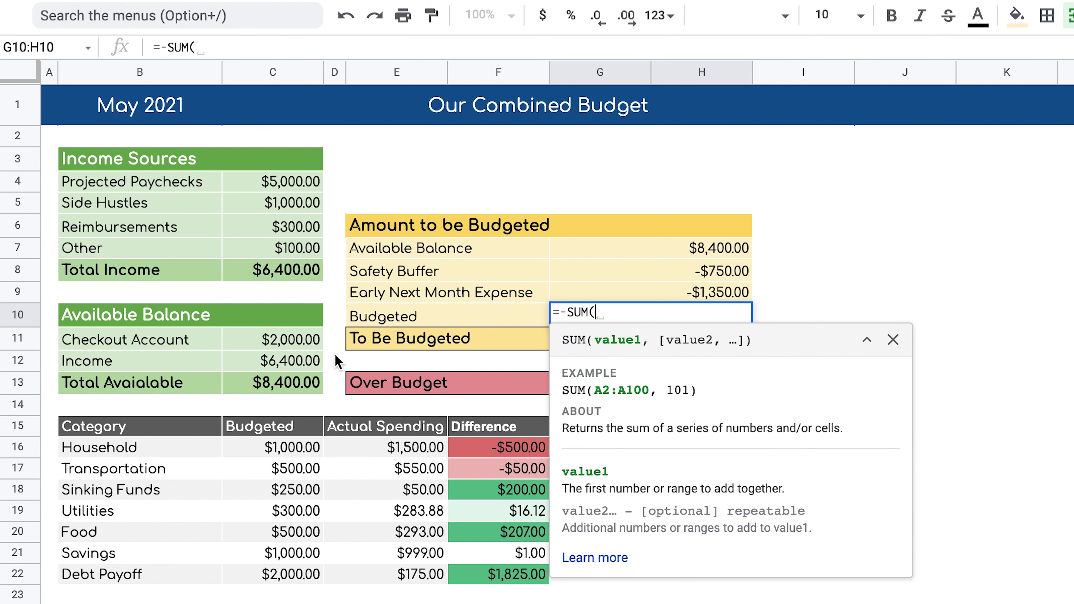
{"action": "left_click_drag", "start_coordinate": [277, 452], "coordinate": [271, 588]}
{"action": "type", "text": ")"}
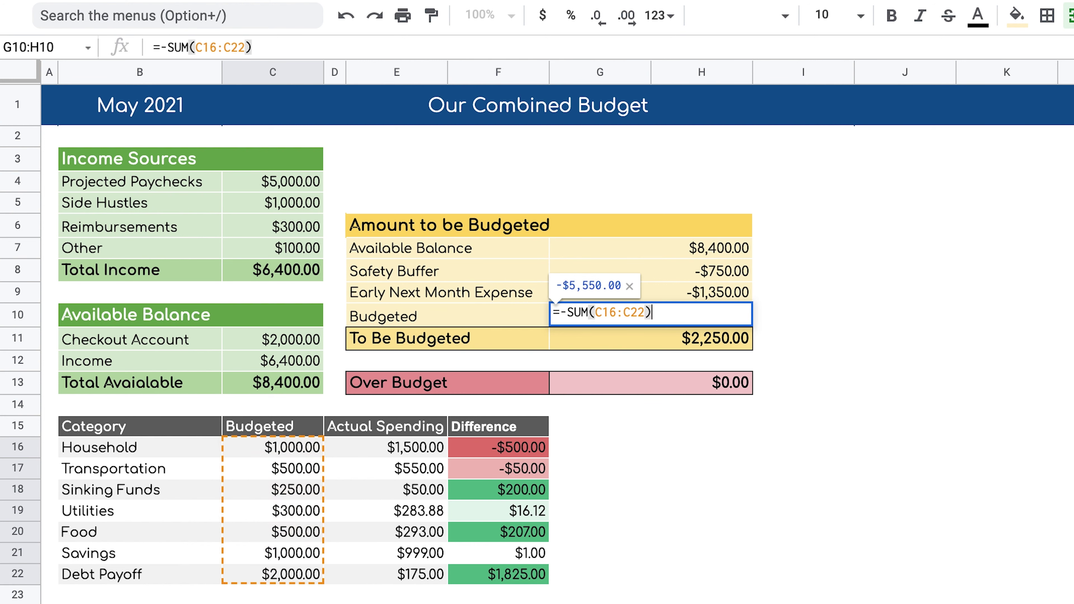
{"action": "key", "text": "Return"}
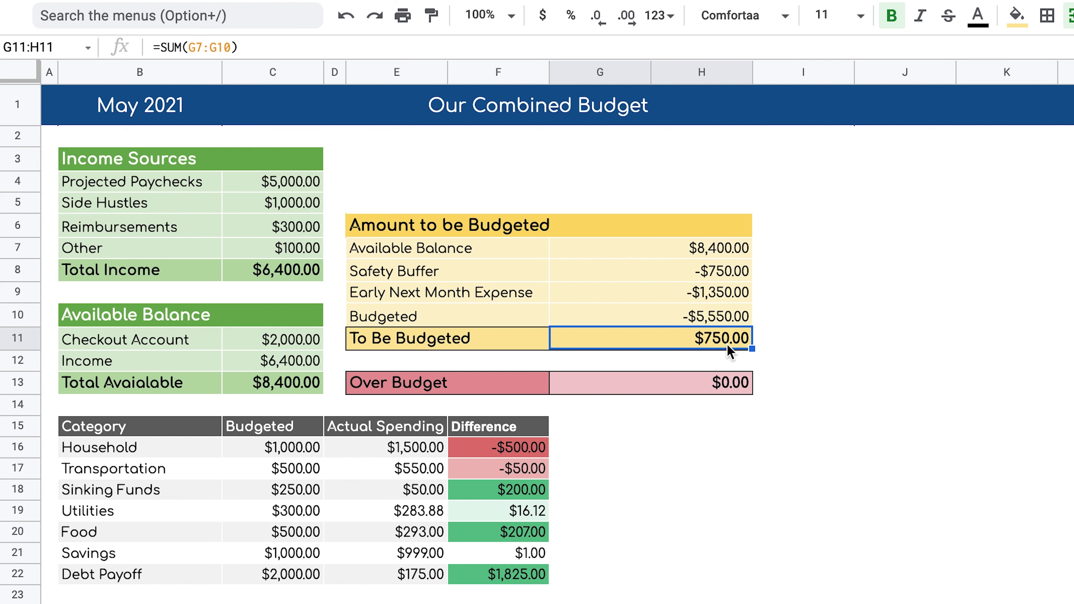
Set Debt Payoff's budget to 2750 and check the To Be Budgeted and Budgeted formulas
{"action": "left_click", "coordinate": [304, 577]}
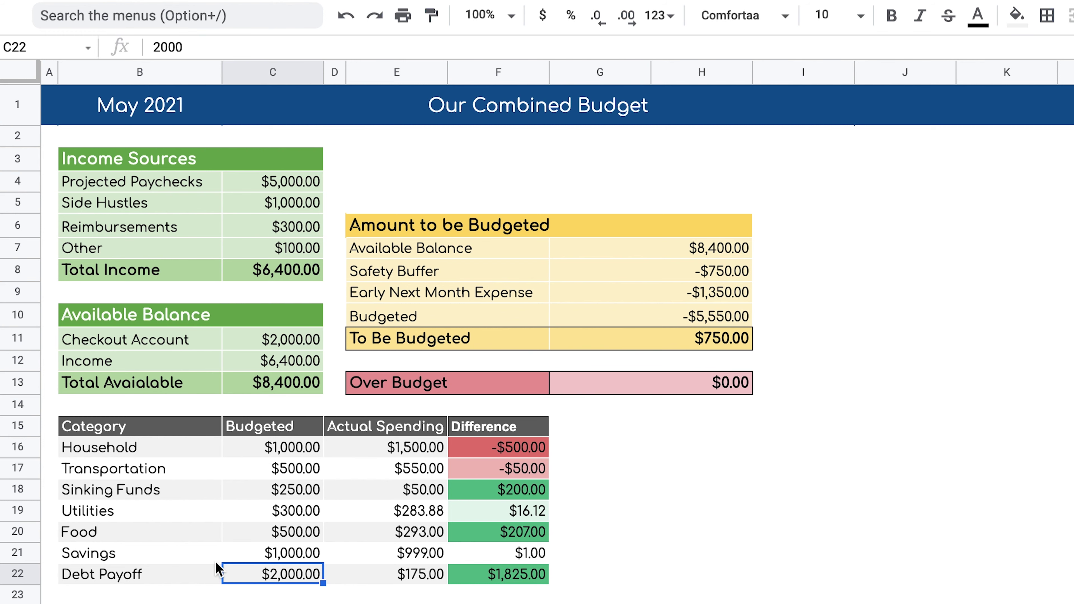
{"action": "double_click", "coordinate": [293, 583]}
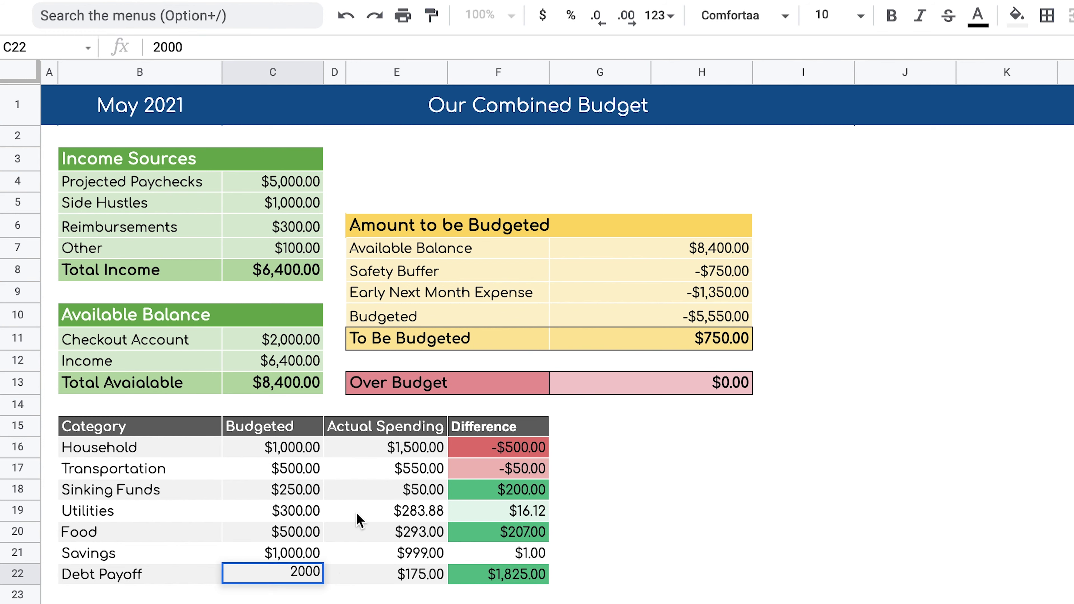
{"action": "key", "text": "BackSpace"}
{"action": "key", "text": "BackSpace"}
{"action": "key", "text": "BackSpace"}
{"action": "type", "text": "750"}
{"action": "key", "text": "Return"}
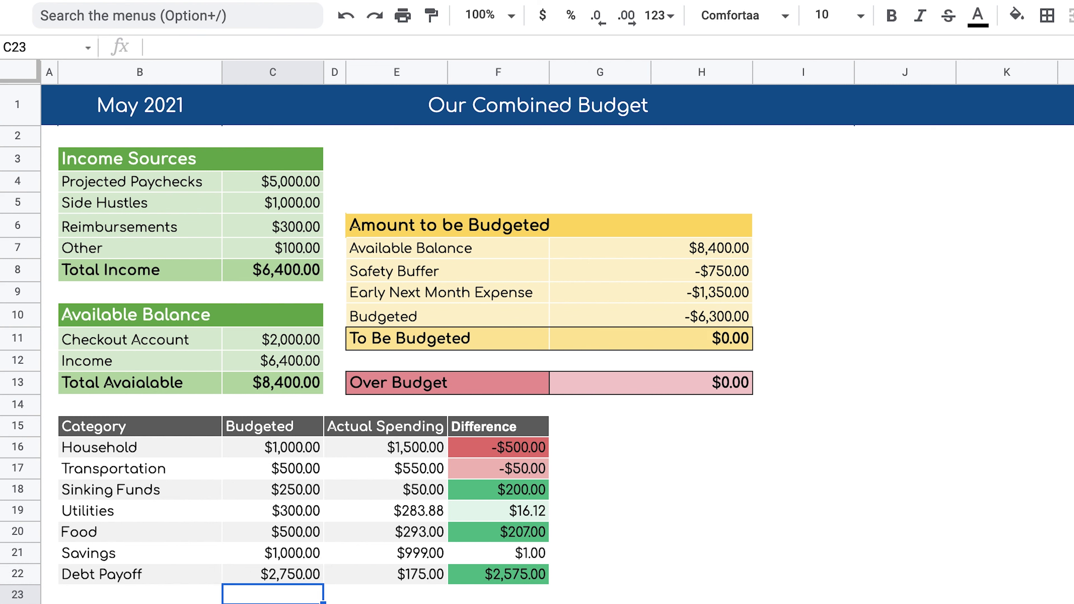
{"action": "left_click", "coordinate": [623, 337]}
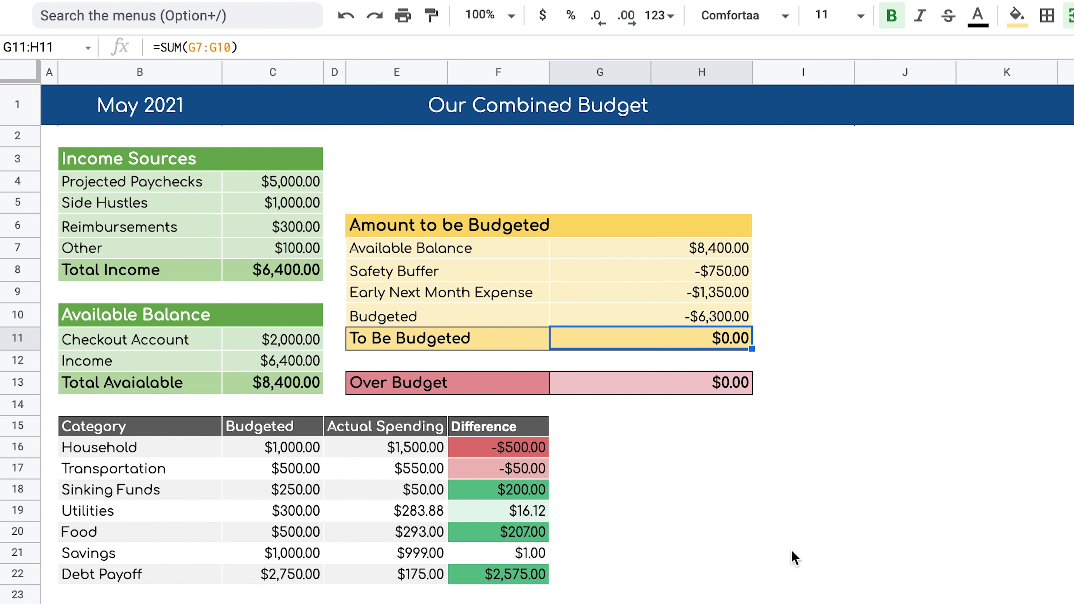
{"action": "left_click", "coordinate": [284, 578]}
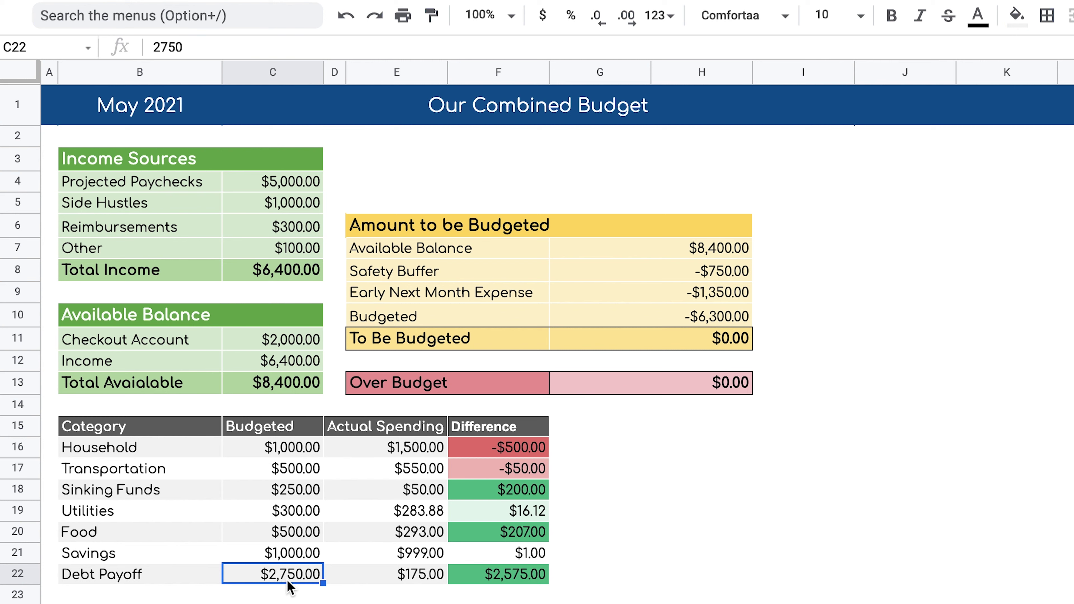
{"action": "left_click", "coordinate": [736, 341]}
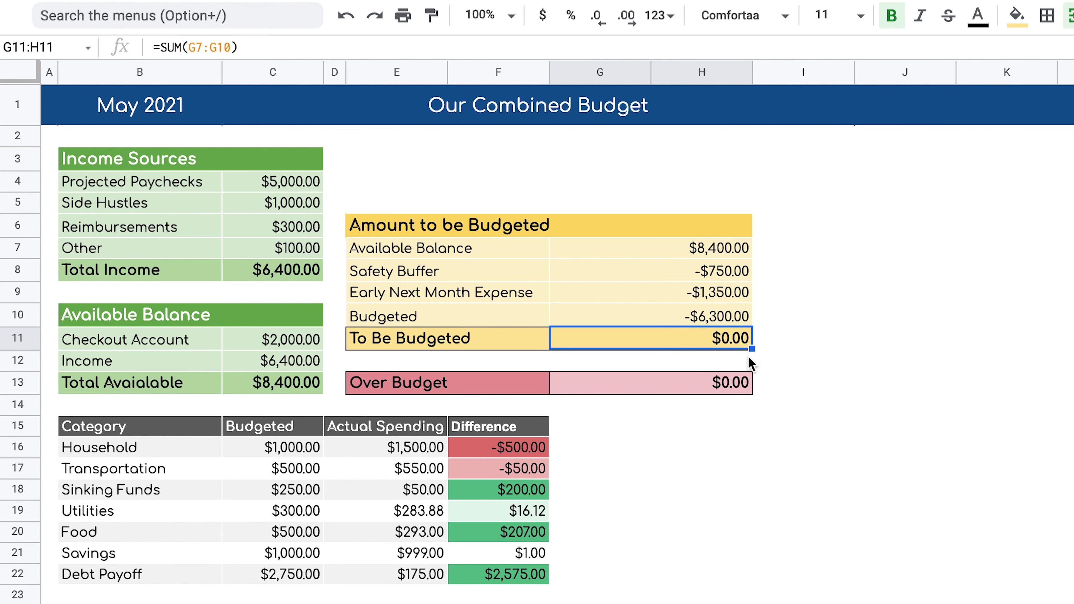
{"action": "left_click", "coordinate": [678, 318]}
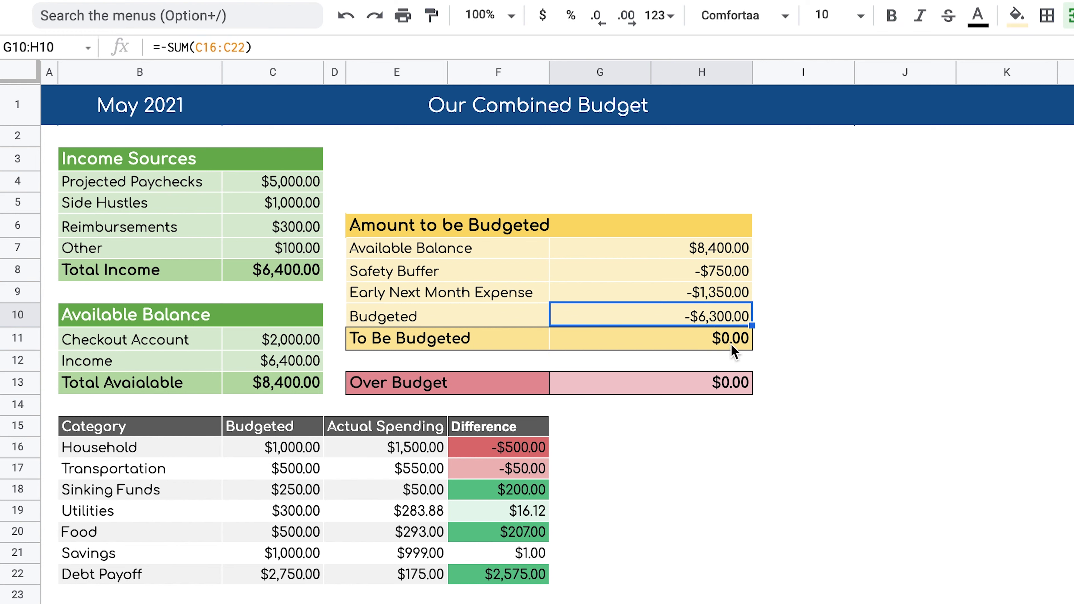
Budget Food at 600 and Utilities at 200, bringing To Be Budgeted to $0.00
{"action": "left_click", "coordinate": [305, 534]}
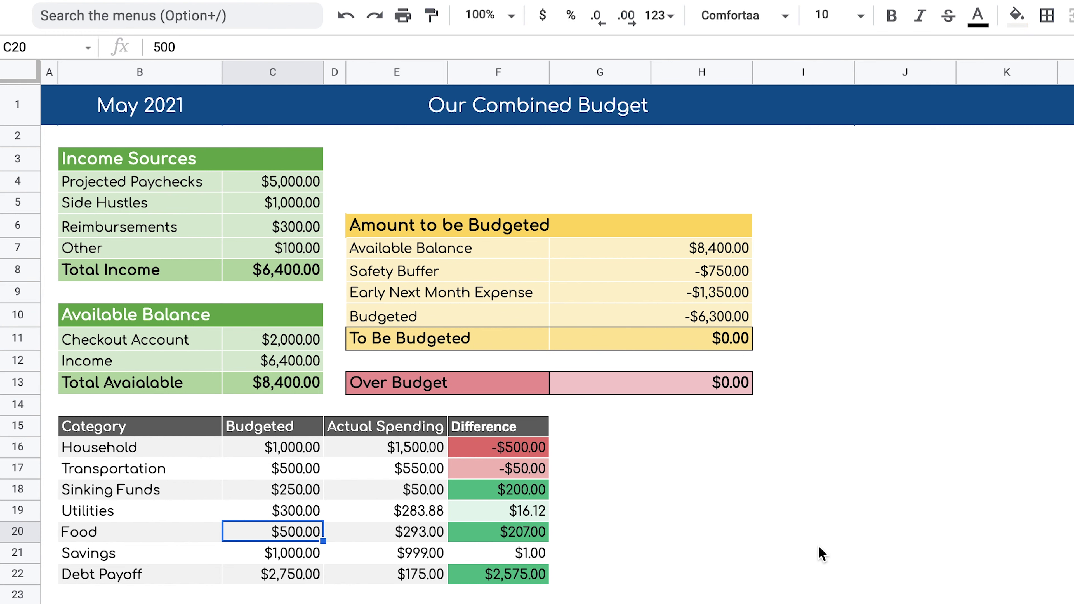
{"action": "type", "text": "600"}
{"action": "key", "text": "Return"}
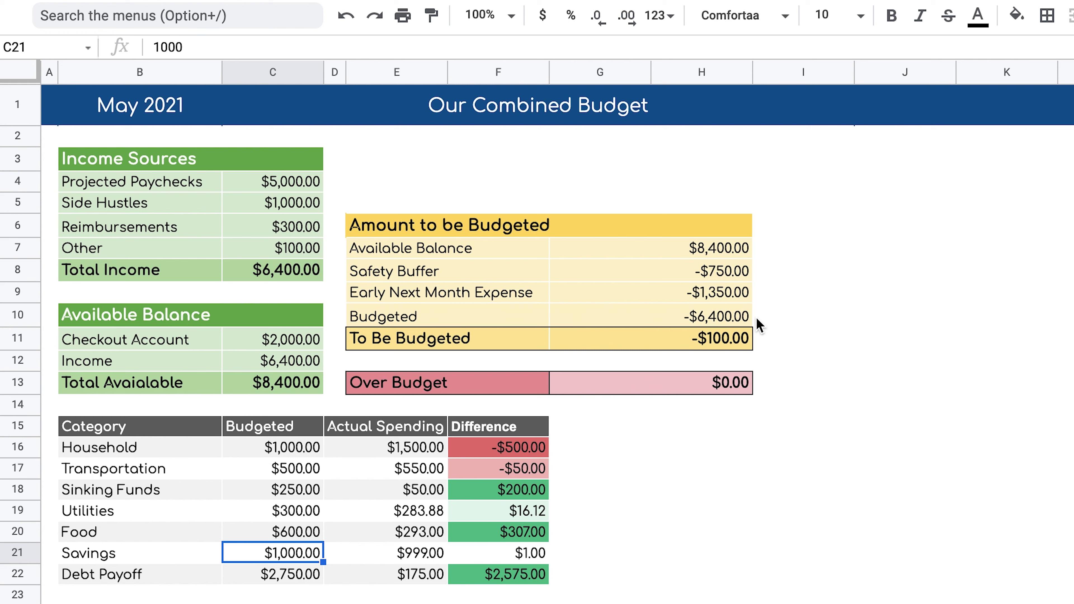
{"action": "left_click", "coordinate": [292, 493]}
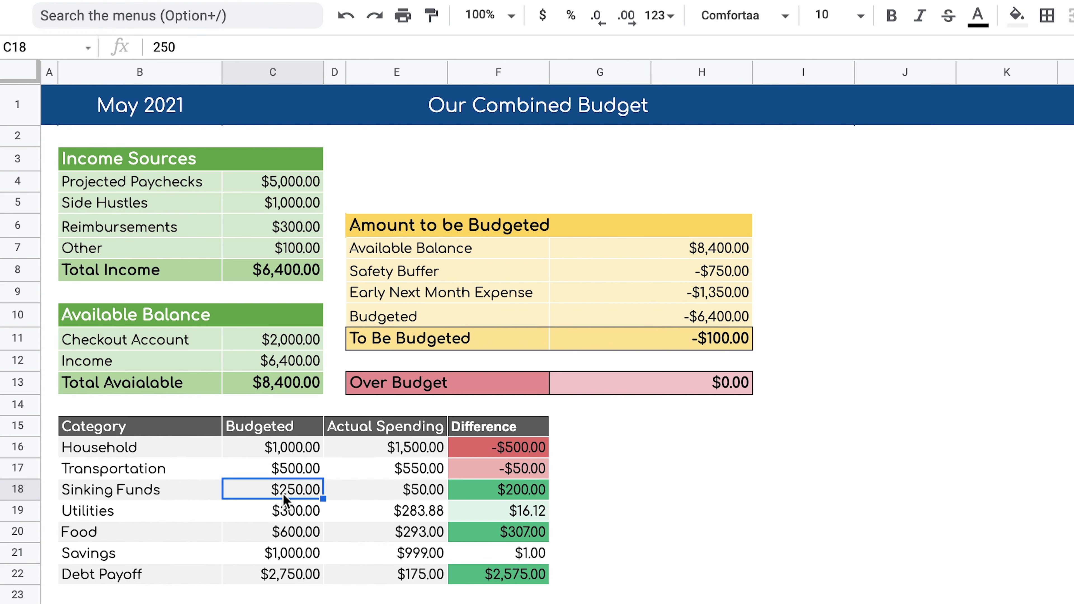
{"action": "left_click", "coordinate": [285, 512]}
{"action": "double_click", "coordinate": [310, 507]}
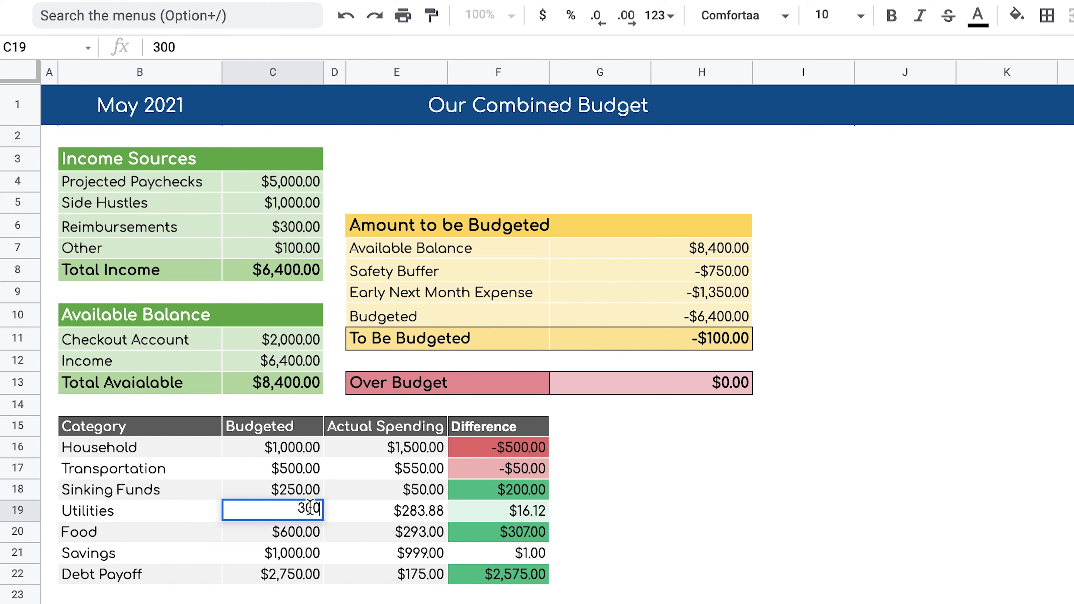
{"action": "key", "text": "BackSpace"}
{"action": "key", "text": "BackSpace"}
{"action": "key", "text": "BackSpace"}
{"action": "type", "text": "200"}
{"action": "key", "text": "Return"}
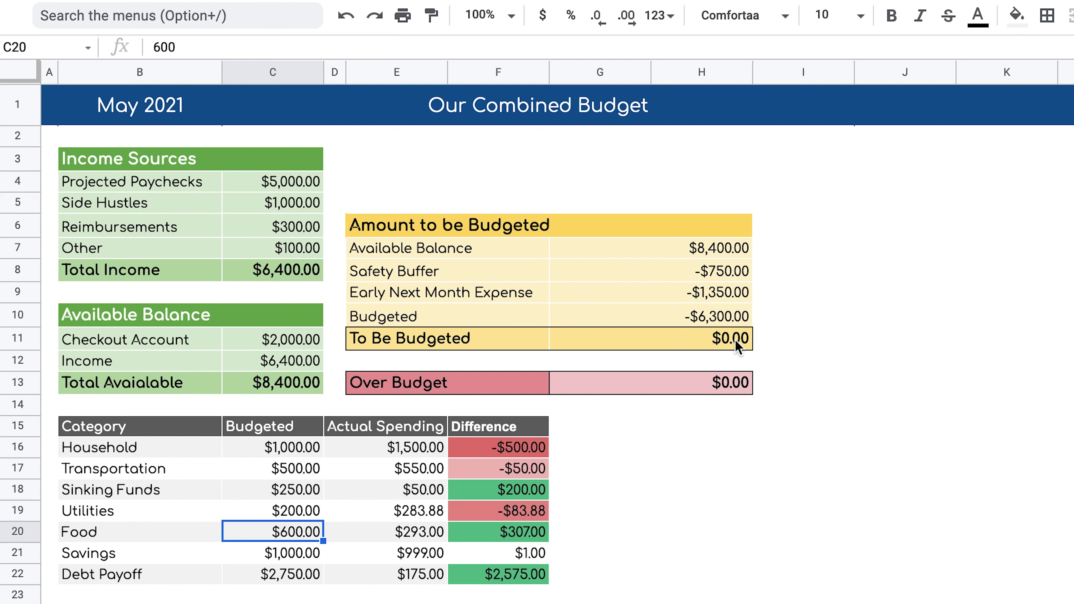
Inspect the Over Budget formula and change Household actual spending to 5500
{"action": "left_click", "coordinate": [736, 383]}
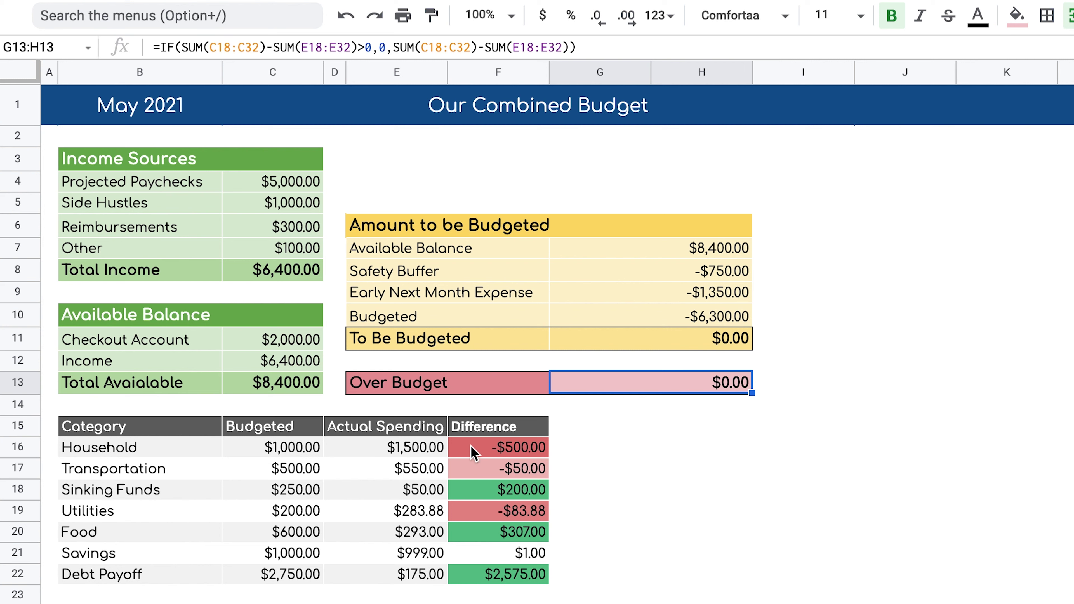
{"action": "left_click", "coordinate": [389, 451]}
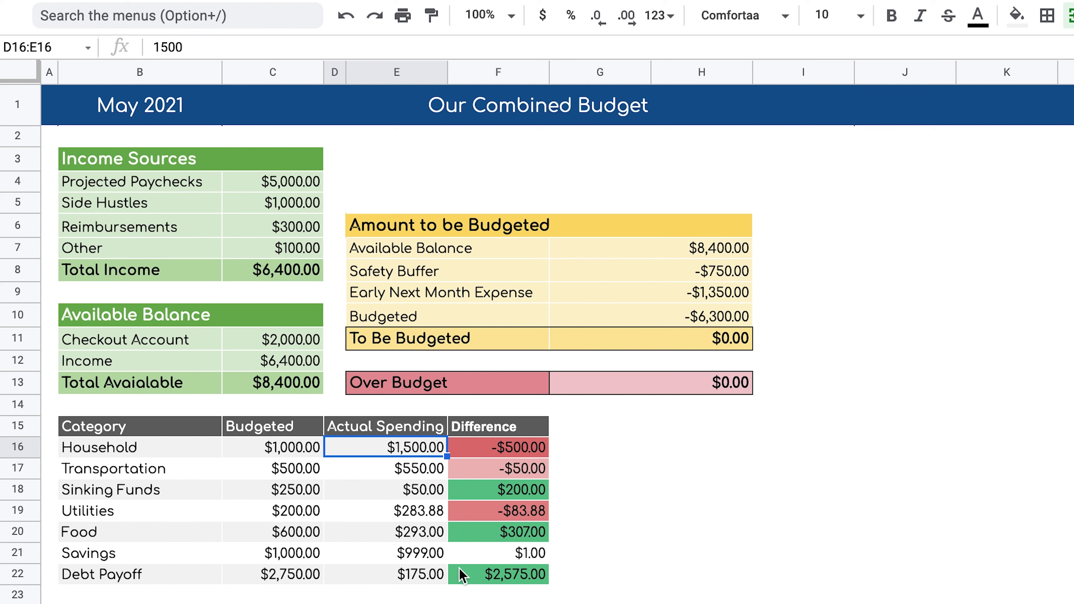
{"action": "double_click", "coordinate": [402, 449]}
{"action": "key", "text": "BackSpace"}
{"action": "type", "text": "5500"}
{"action": "key", "text": "Return"}
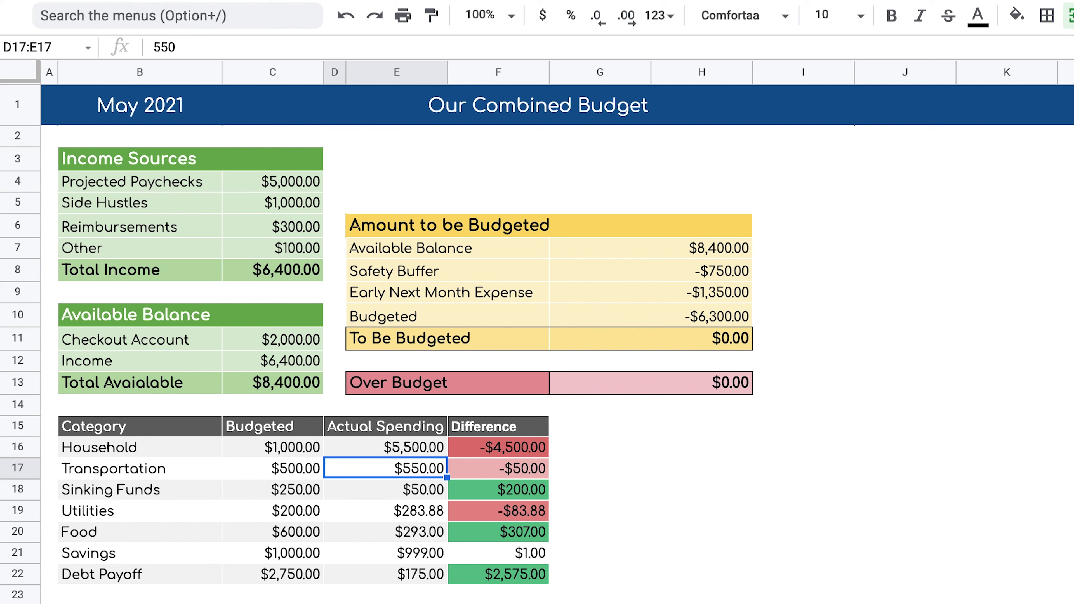
Clear the old IF formula from the Over Budget cell G13
{"action": "left_click", "coordinate": [719, 383]}
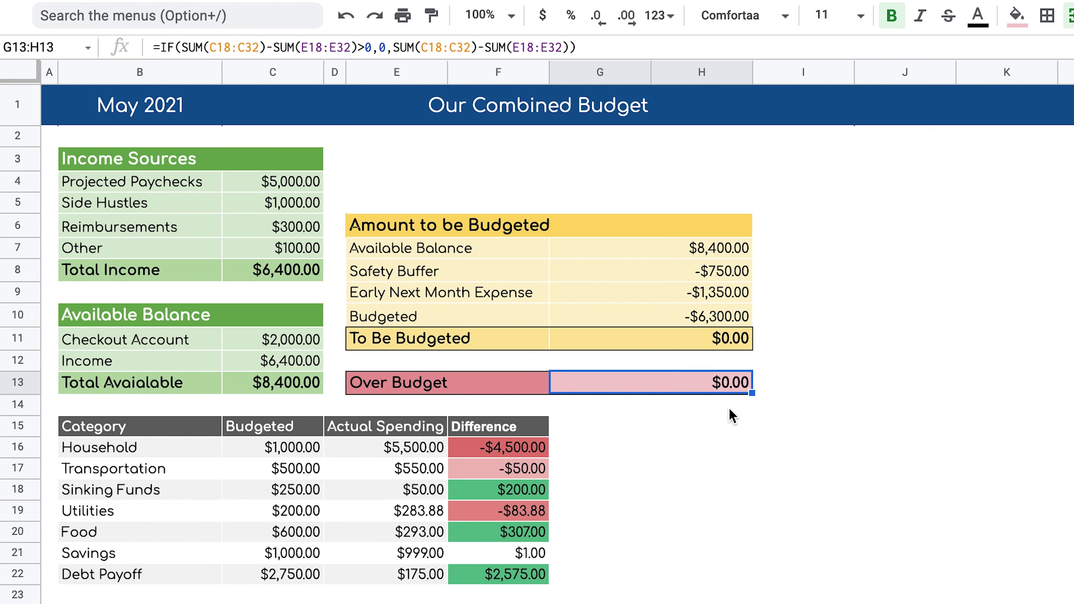
{"action": "left_click", "coordinate": [729, 409]}
{"action": "left_click", "coordinate": [725, 384]}
{"action": "key", "text": "BackSpace"}
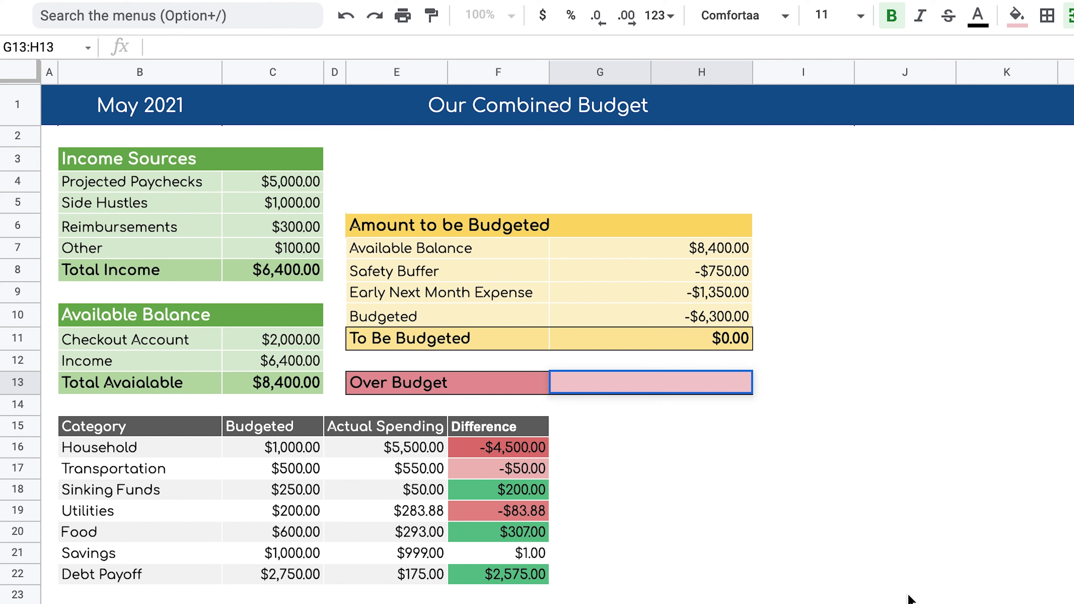
Enter =SUM(C16:C22)-SUM(D16:E22) as the Over Budget formula in G13
{"action": "type", "text": "="}
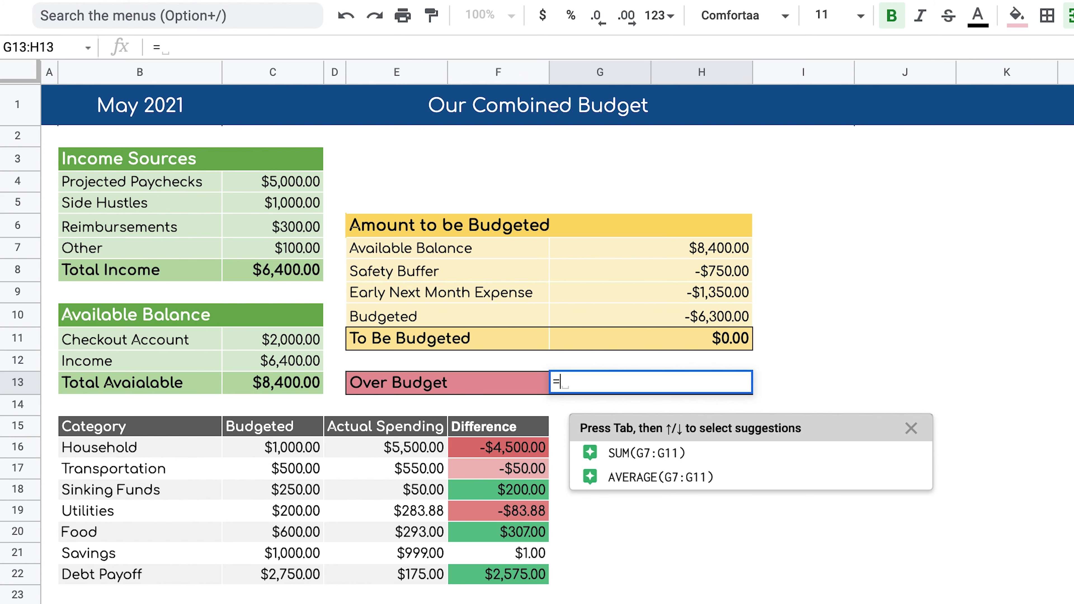
{"action": "type", "text": "SUM("}
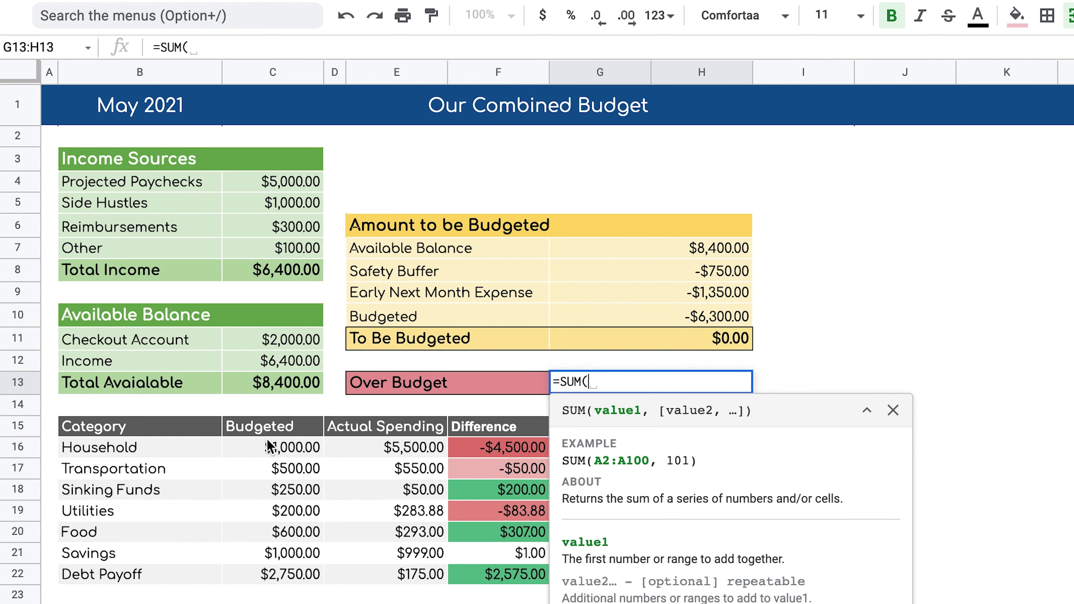
{"action": "left_click_drag", "start_coordinate": [269, 447], "coordinate": [263, 577]}
{"action": "key", "text": "Return"}
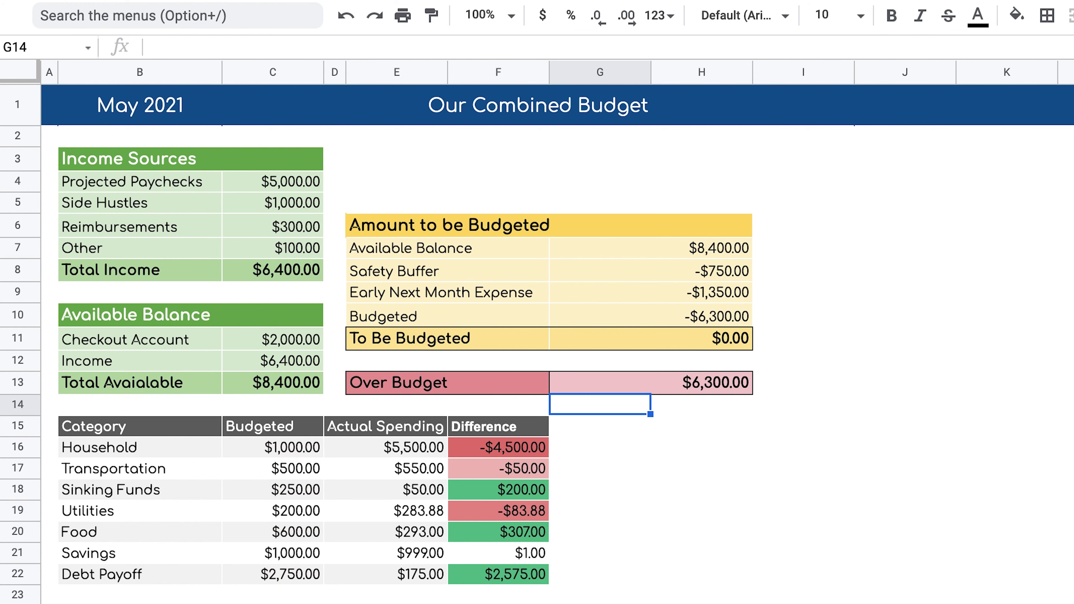
{"action": "left_click", "coordinate": [726, 391]}
{"action": "double_click", "coordinate": [688, 386]}
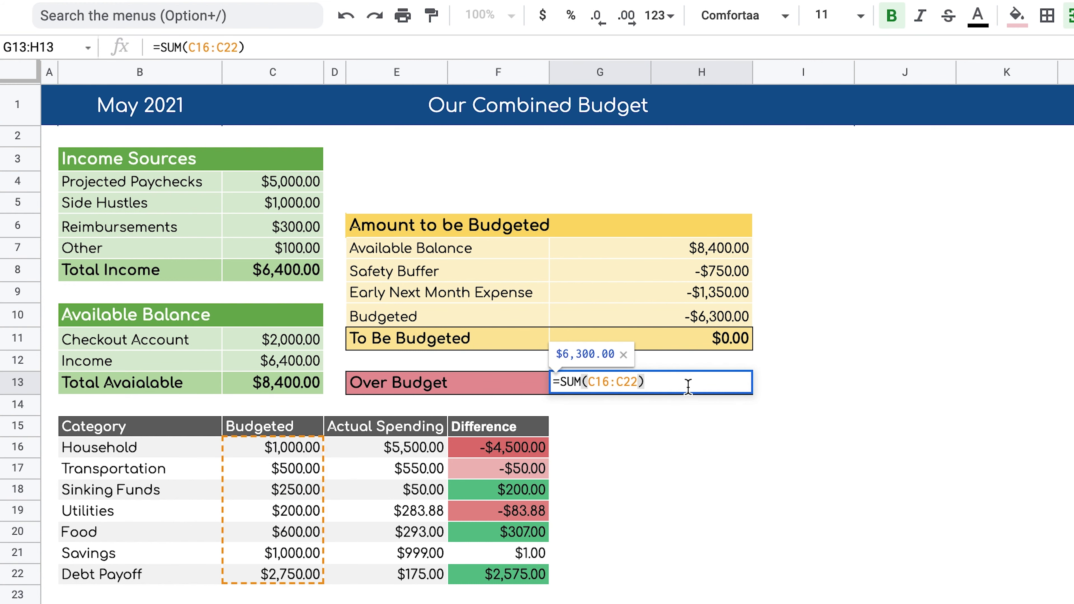
{"action": "type", "text": "-SUM("}
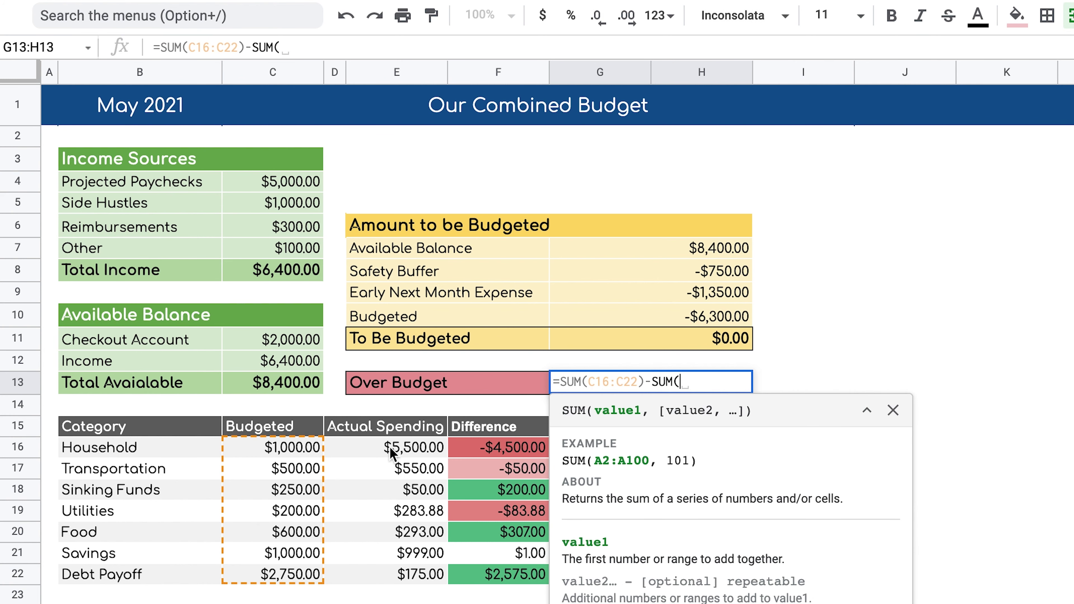
{"action": "left_click_drag", "start_coordinate": [338, 448], "coordinate": [390, 575]}
{"action": "key", "text": "Return"}
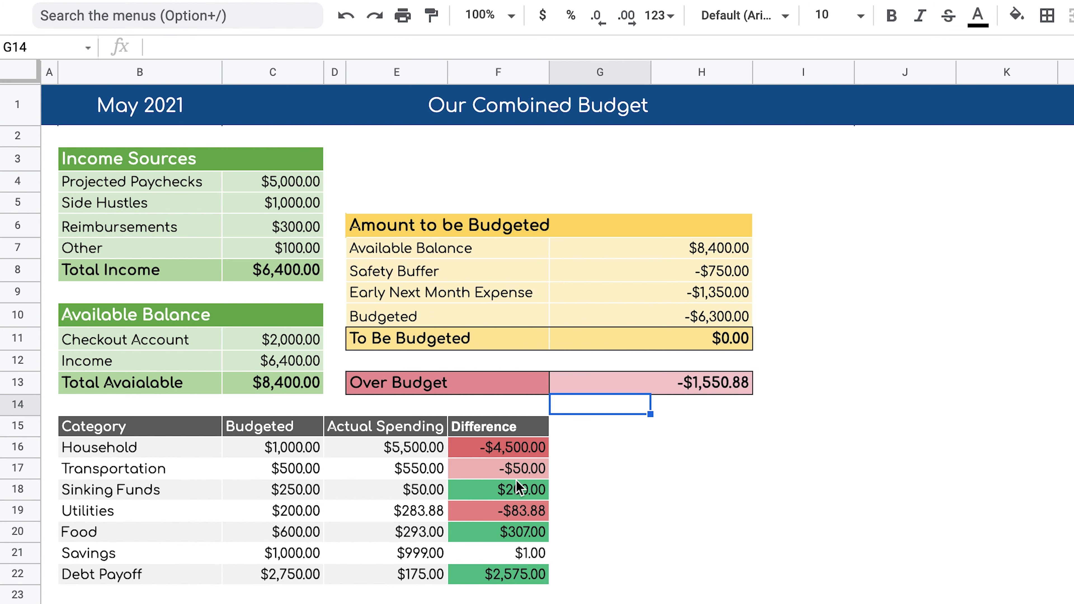
{"action": "left_click", "coordinate": [707, 391]}
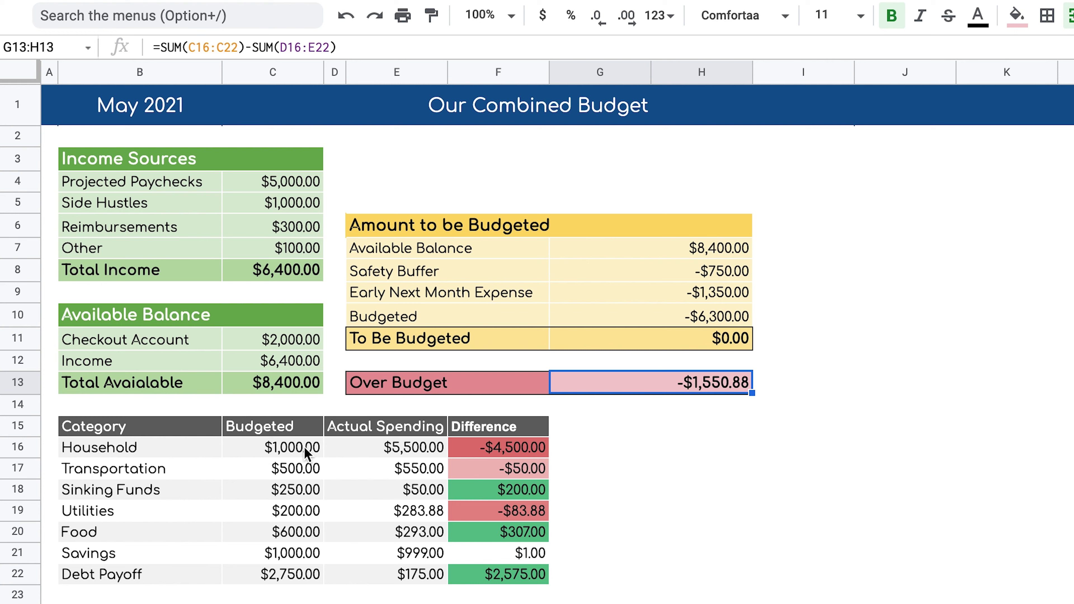
Change Household actual spending to 2500 so Over Budget reads $1,449.12
{"action": "left_click", "coordinate": [391, 450]}
{"action": "double_click", "coordinate": [412, 449]}
{"action": "left_click", "coordinate": [412, 449]}
{"action": "key", "text": "Delete"}
{"action": "type", "text": "2"}
{"action": "key", "text": "Return"}
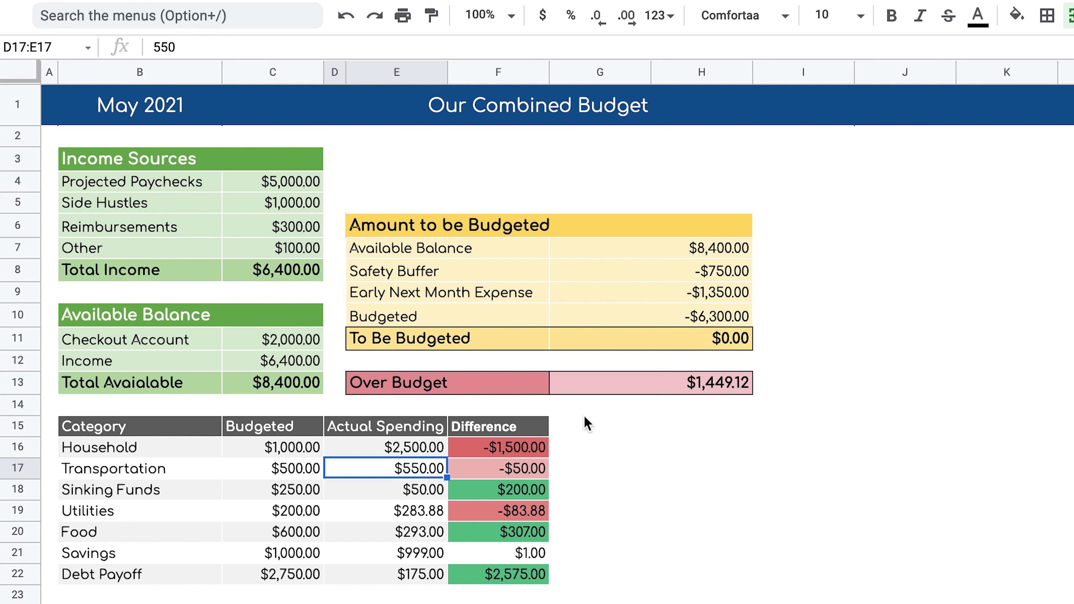
{"action": "left_click", "coordinate": [653, 387]}
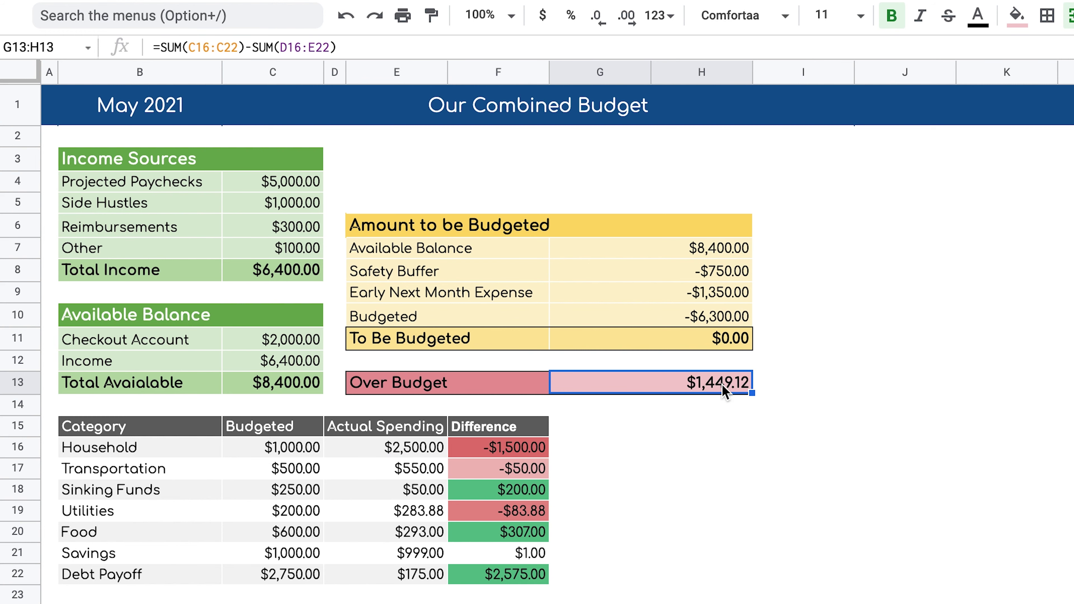
Wrap Over Budget in IF(SUM(C16:C22)-SUM(D16:E22)>0,0,difference), so it shows $0.00
{"action": "key", "text": "Return"}
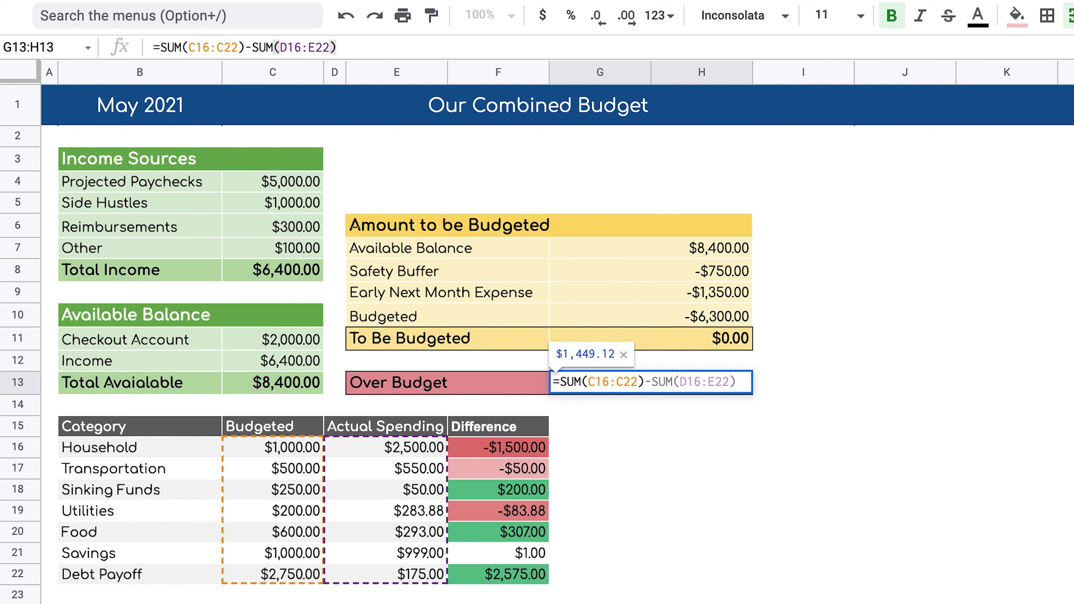
{"action": "type", "text": "IF"}
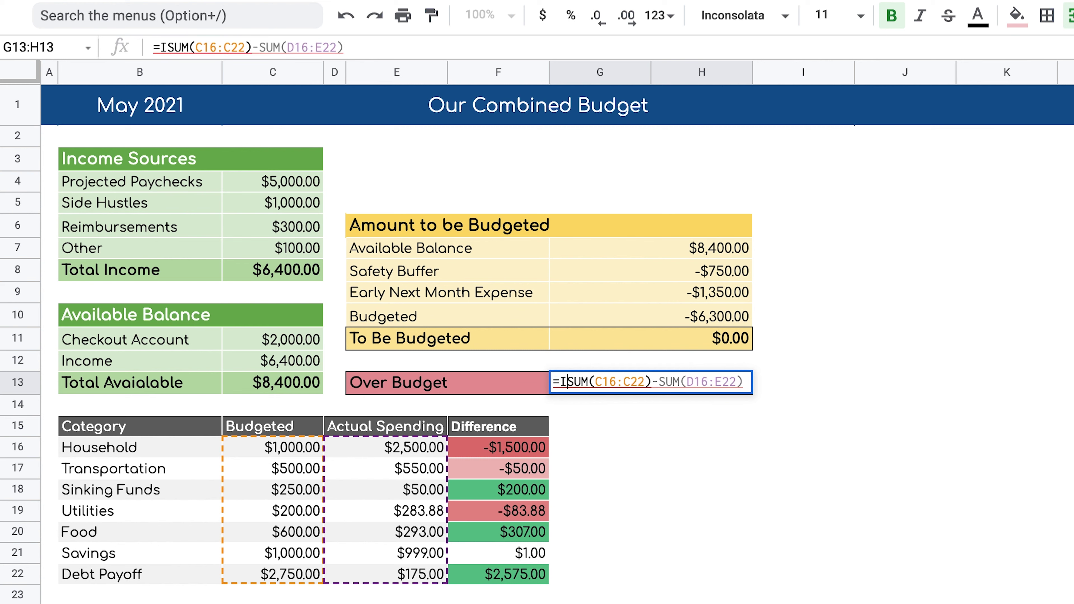
{"action": "type", "text": "("}
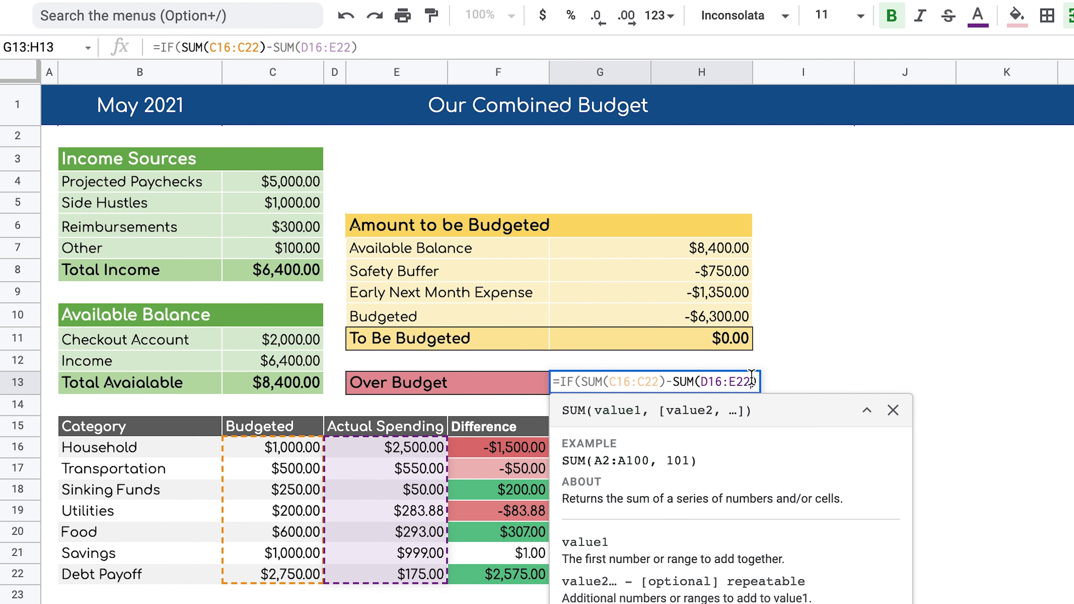
{"action": "type", "text": ")"}
{"action": "left_click", "coordinate": [759, 382]}
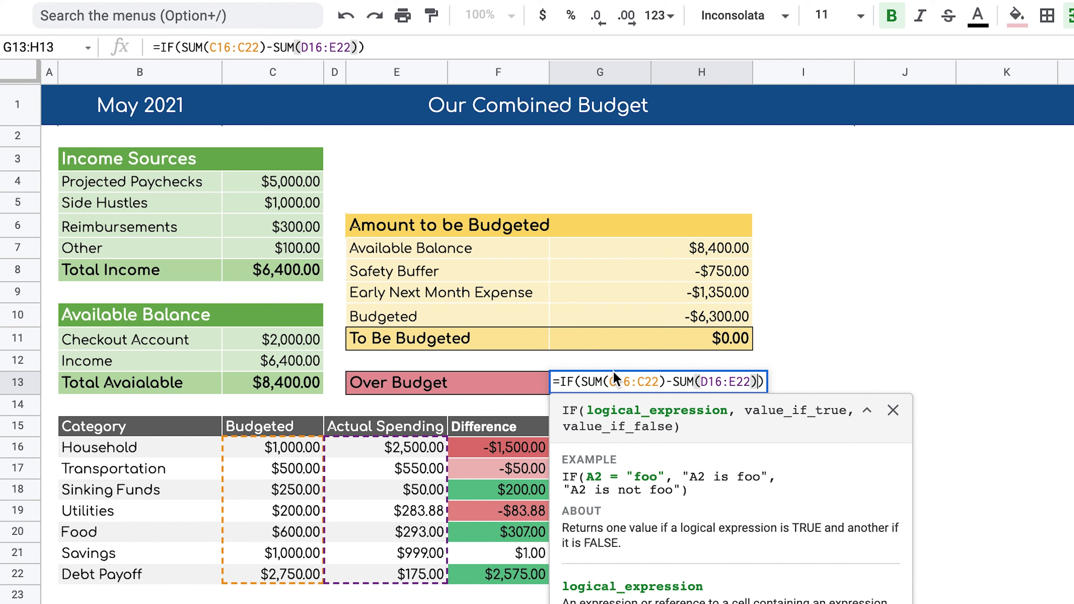
{"action": "left_click_drag", "start_coordinate": [581, 380], "coordinate": [764, 382]}
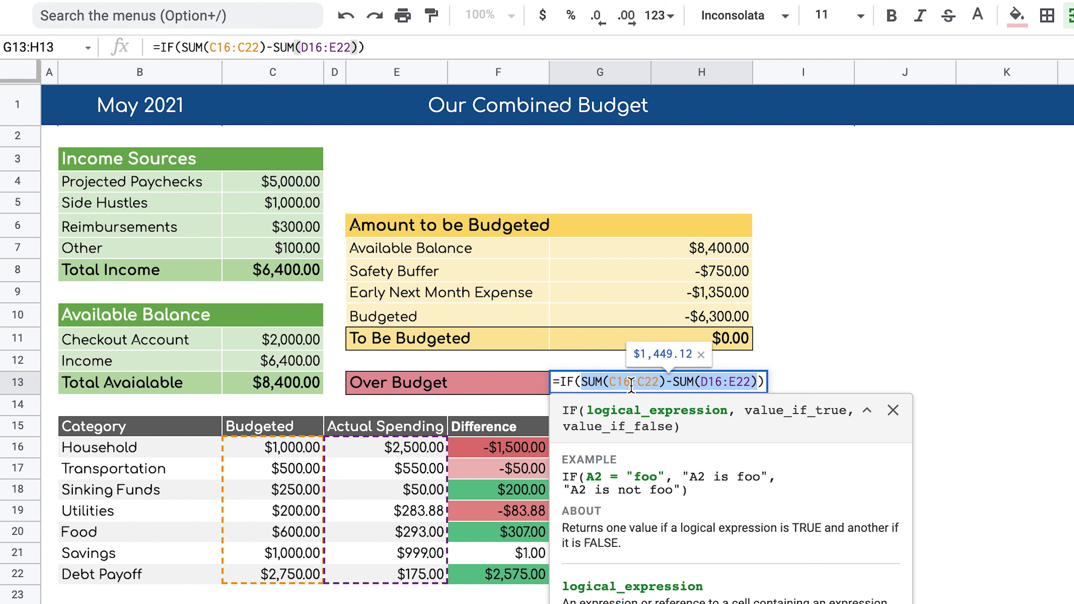
{"action": "key", "text": "Right"}
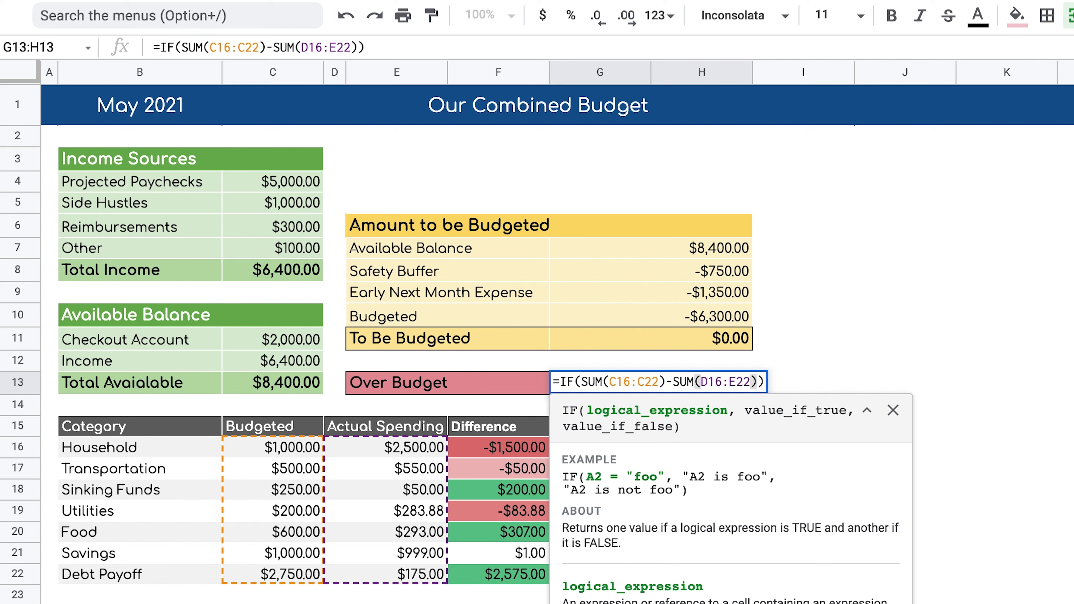
{"action": "type", "text": ">0,"}
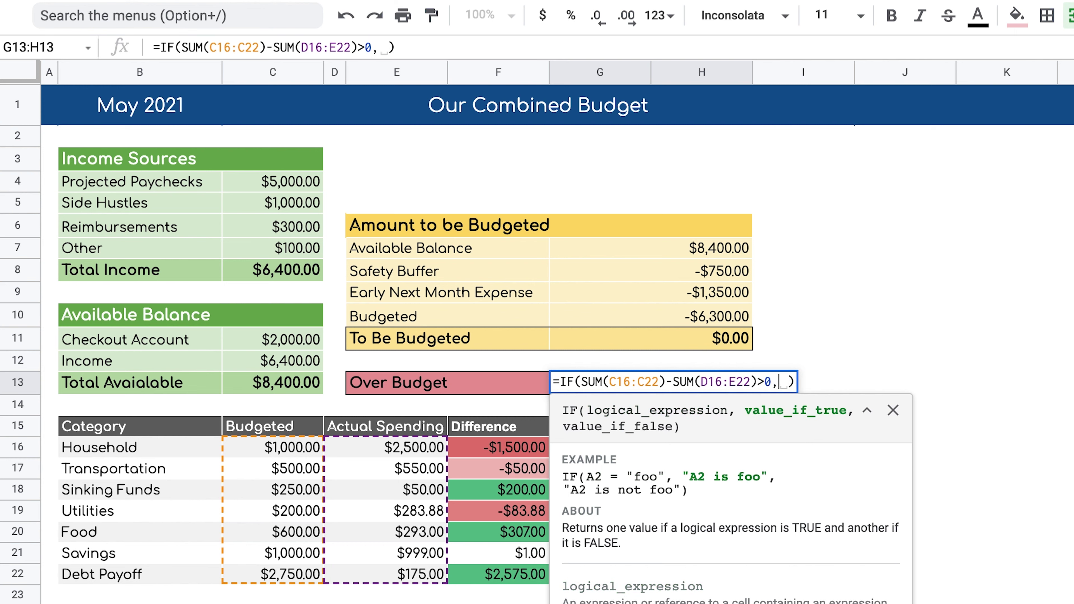
{"action": "key", "text": "BackSpace"}
{"action": "type", "text": "0"}
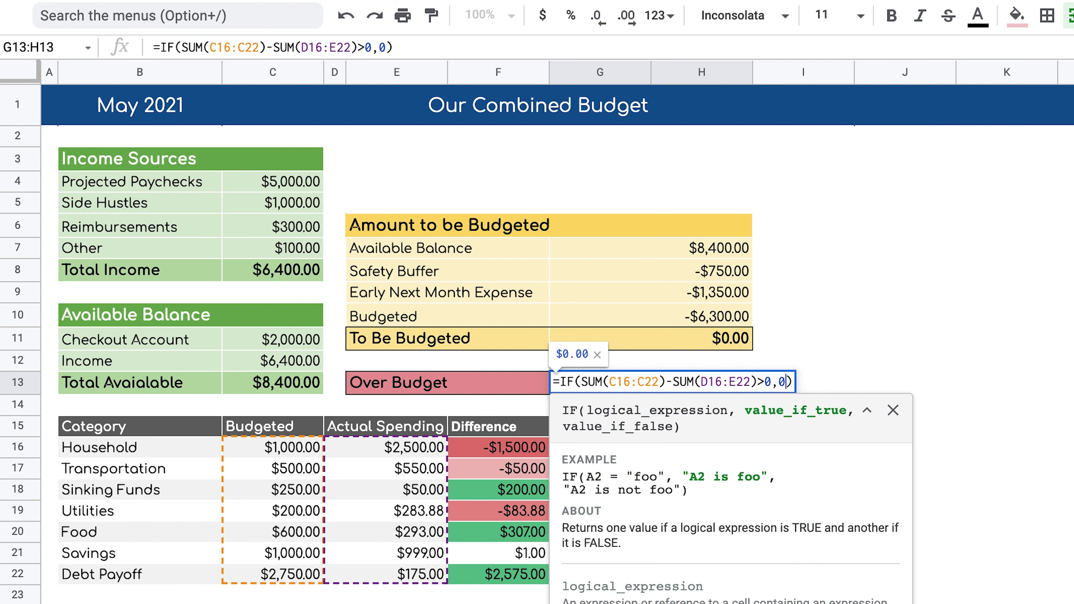
{"action": "type", "text": ","}
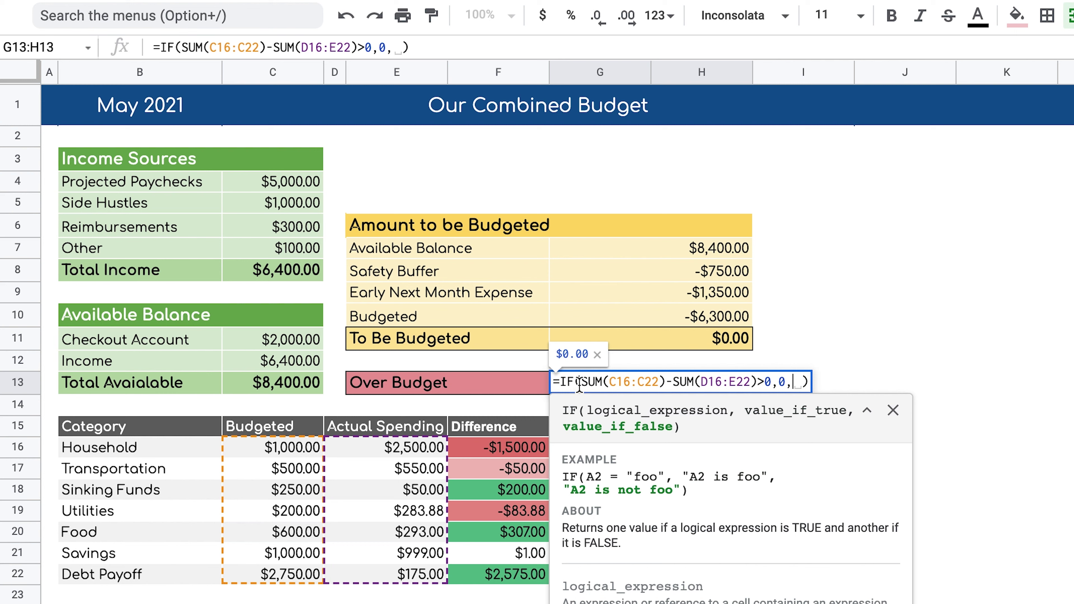
{"action": "left_click_drag", "start_coordinate": [581, 381], "coordinate": [756, 381]}
{"action": "key", "text": "super+c"}
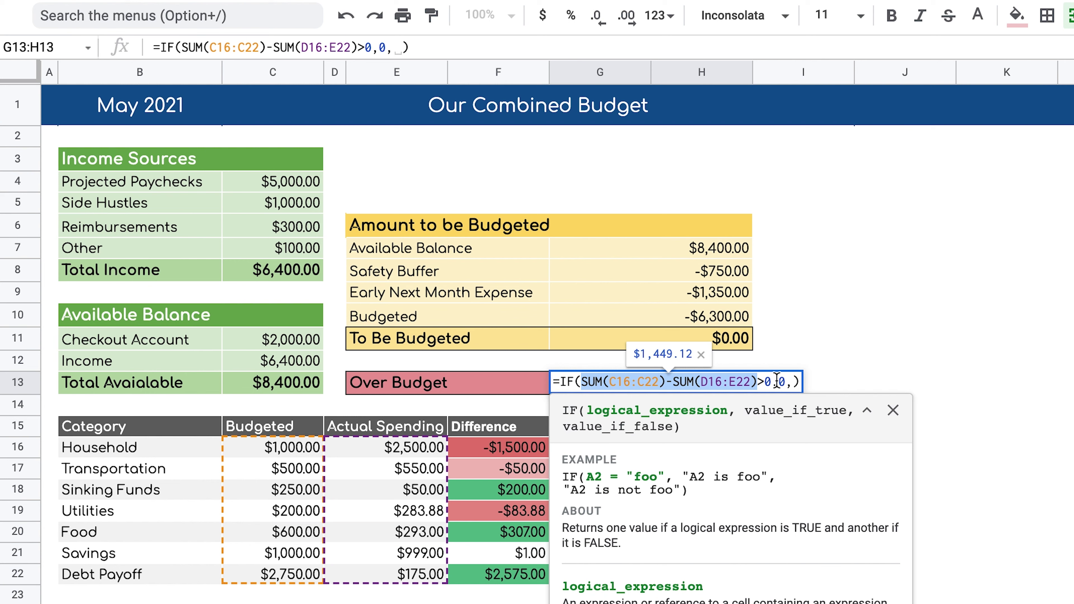
{"action": "left_click", "coordinate": [798, 382]}
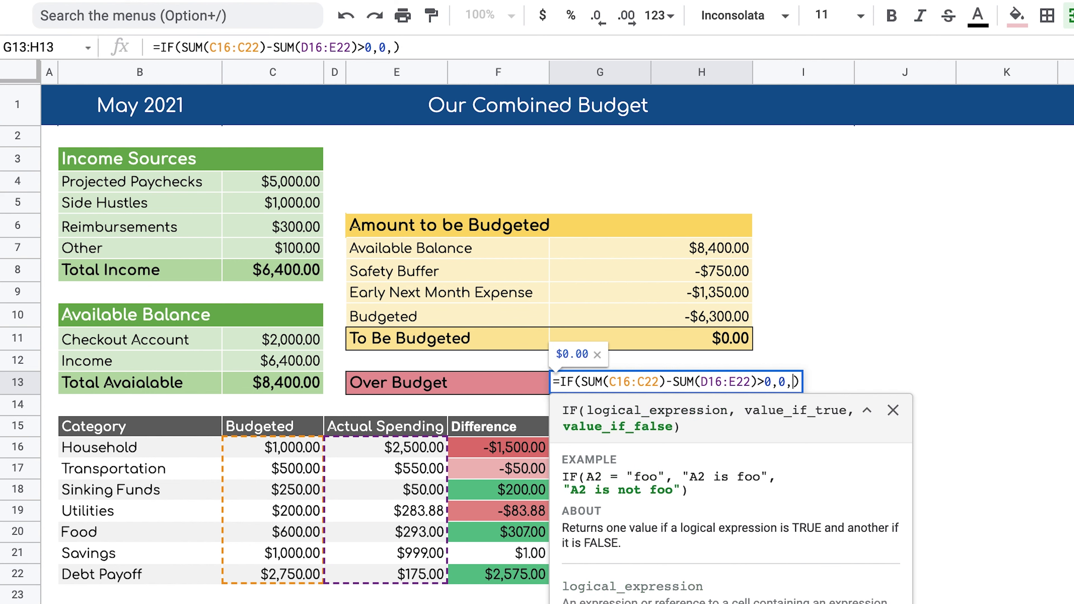
{"action": "key", "text": "super+v"}
{"action": "key", "text": "Return"}
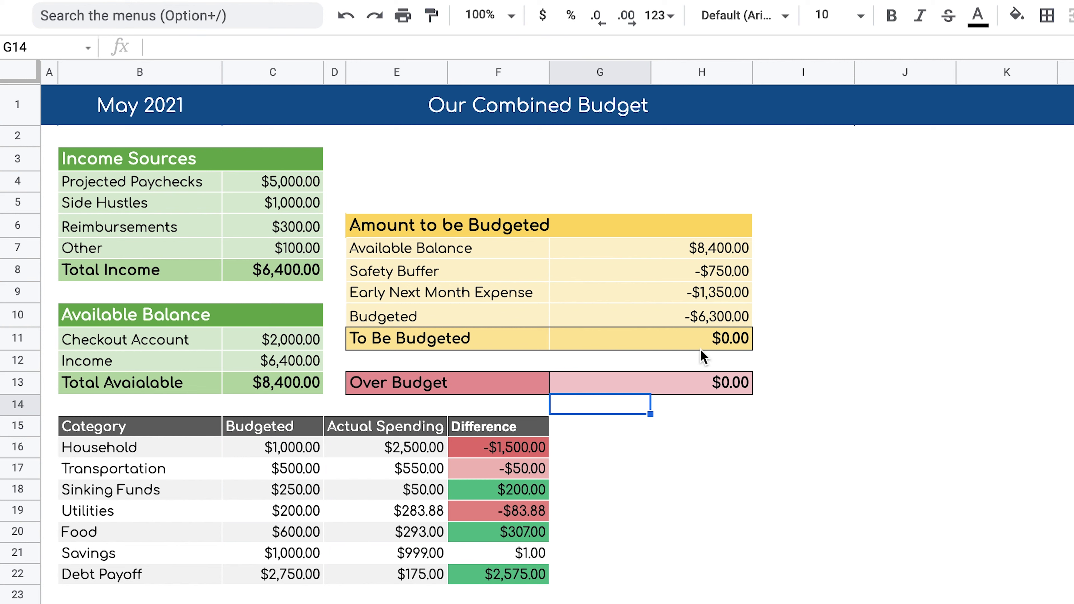
{"action": "left_click", "coordinate": [395, 453]}
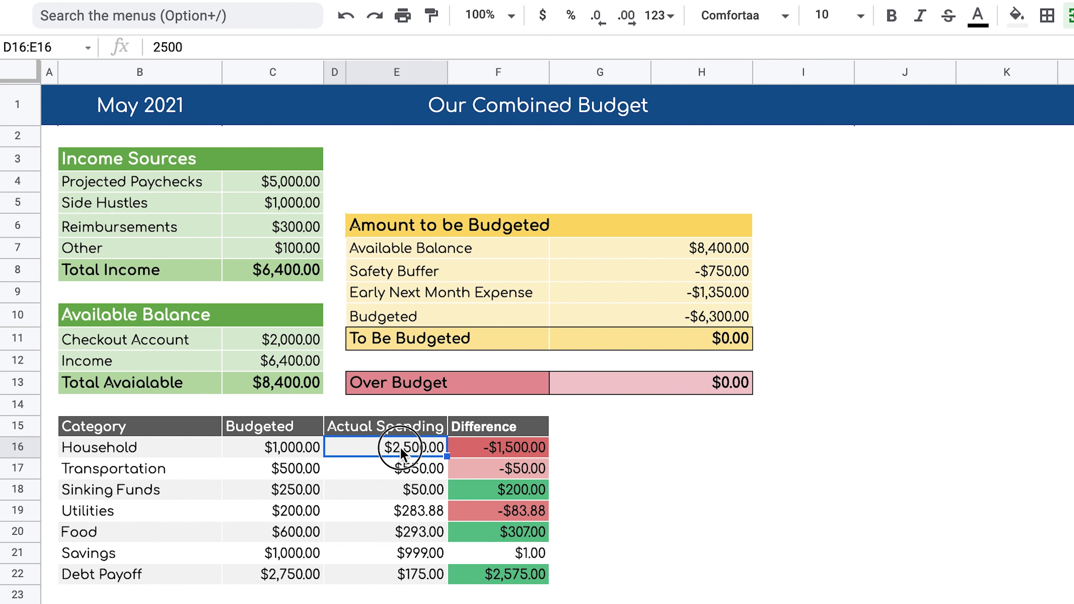
{"action": "double_click", "coordinate": [400, 448]}
{"action": "left_click", "coordinate": [421, 446]}
{"action": "key", "text": "BackSpace"}
{"action": "type", "text": "5"}
{"action": "key", "text": "Return"}
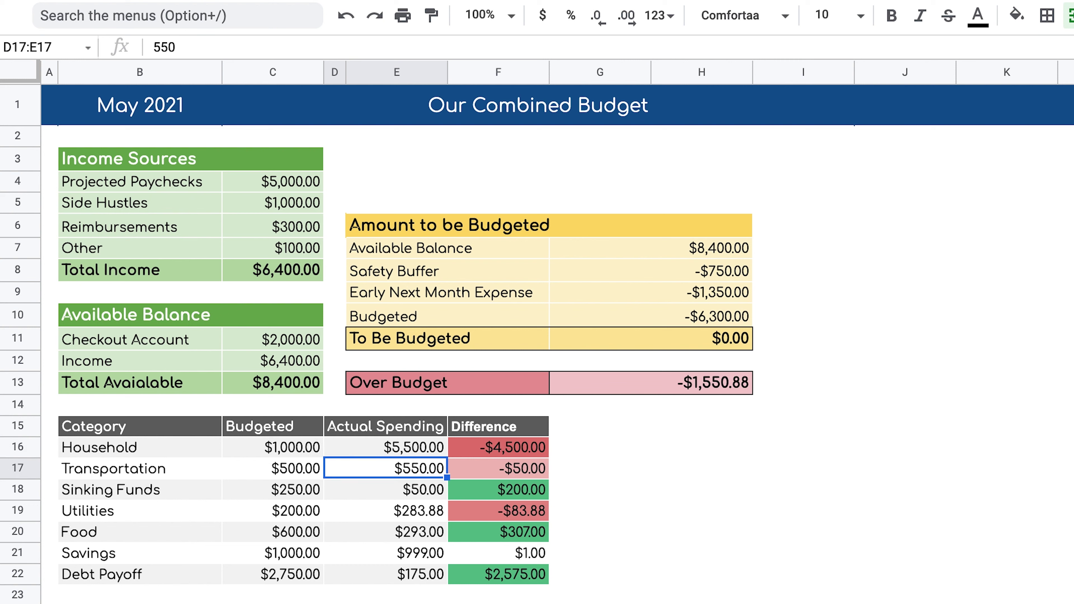
{"action": "left_click", "coordinate": [384, 444]}
{"action": "double_click", "coordinate": [411, 447]}
{"action": "left_click", "coordinate": [419, 449]}
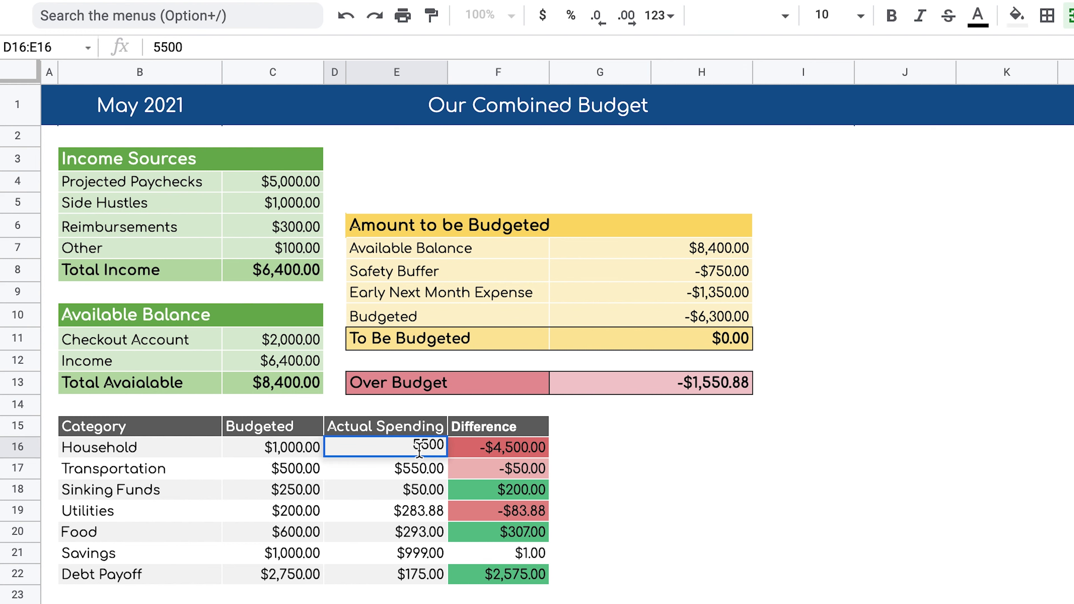
{"action": "key", "text": "BackSpace"}
{"action": "type", "text": "2"}
{"action": "key", "text": "Return"}
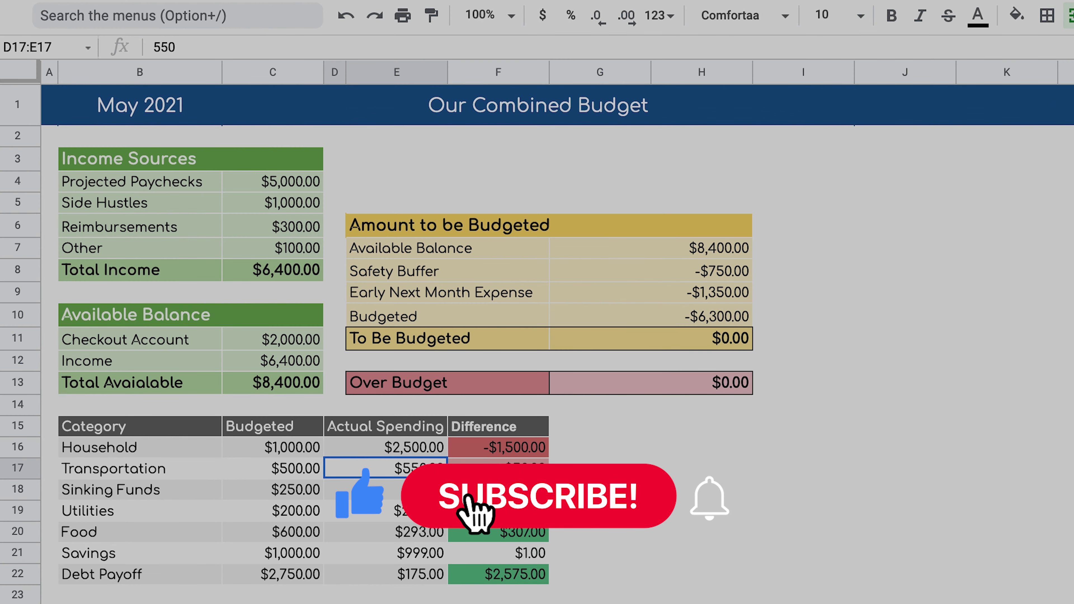
{"action": "left_click", "coordinate": [140, 104]}
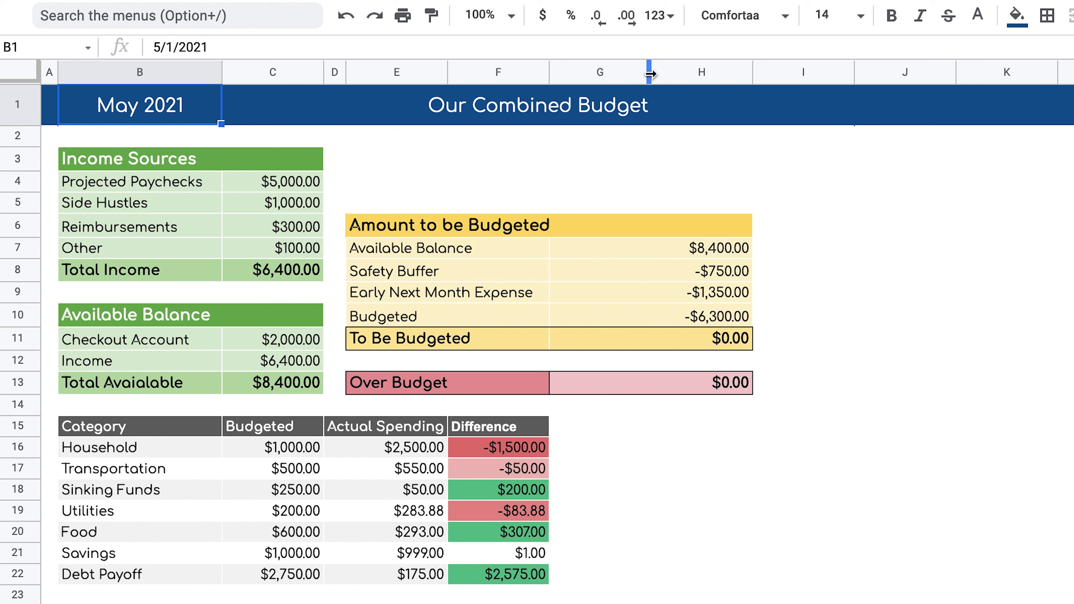
Narrow columns G and I to compact the To Be Budgeted and Over Budget block
{"action": "left_click_drag", "start_coordinate": [650, 74], "coordinate": [570, 75]}
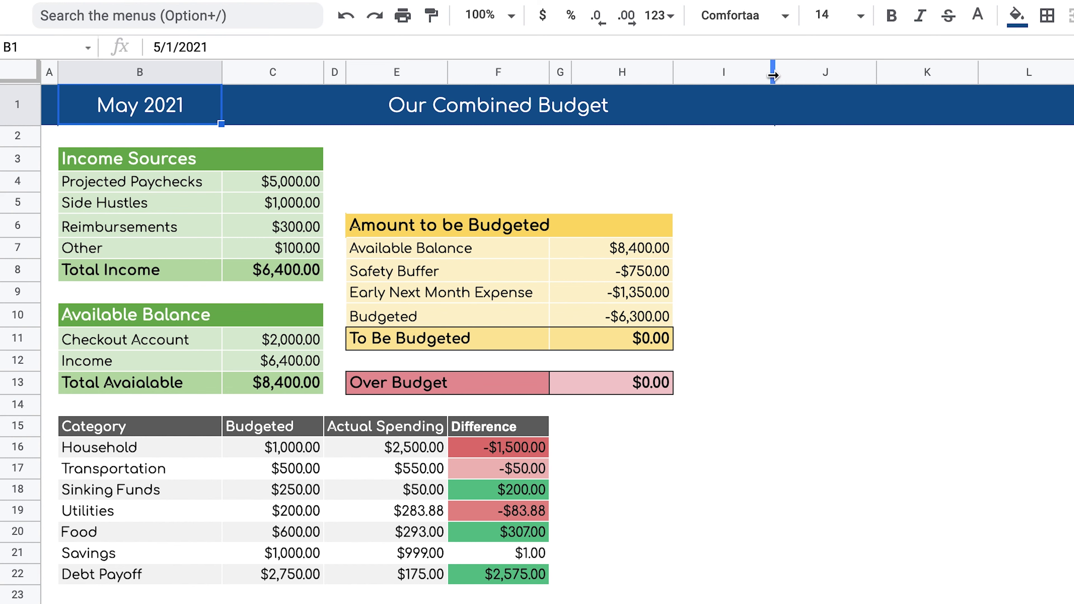
{"action": "left_click_drag", "start_coordinate": [773, 75], "coordinate": [697, 68]}
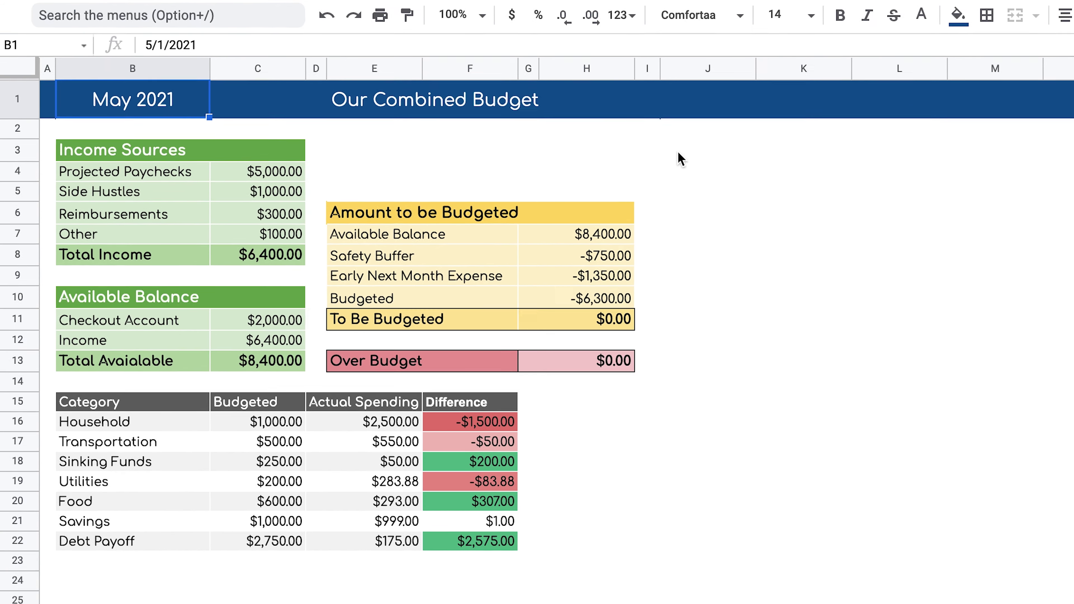
Fill the ranges J3:N3 and H15:N15 with dark blue
{"action": "left_click", "coordinate": [752, 164]}
{"action": "left_click_drag", "start_coordinate": [634, 140], "coordinate": [942, 140]}
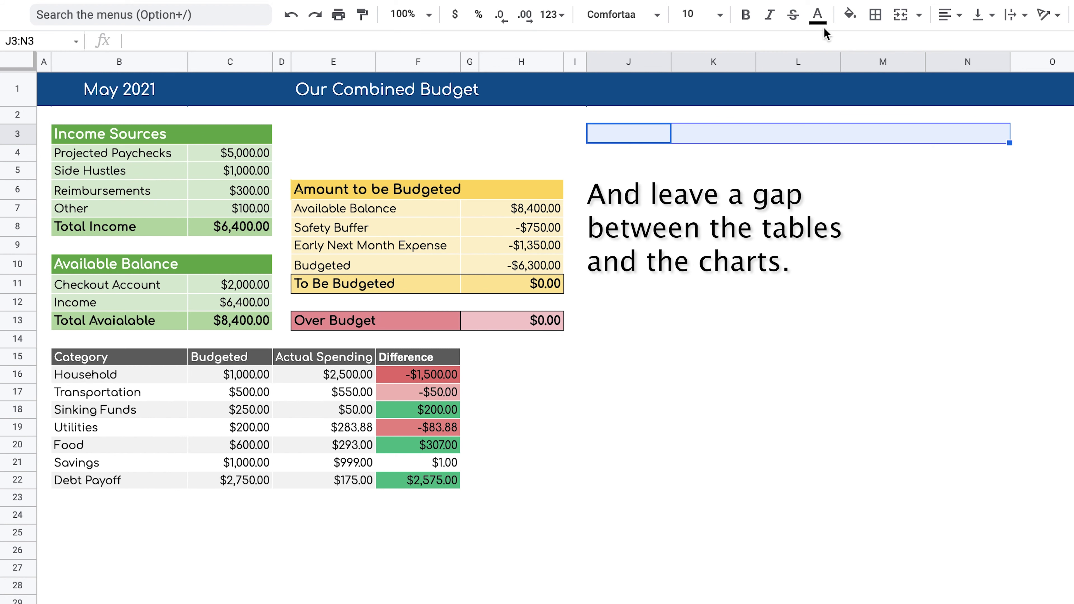
{"action": "left_click", "coordinate": [851, 14]}
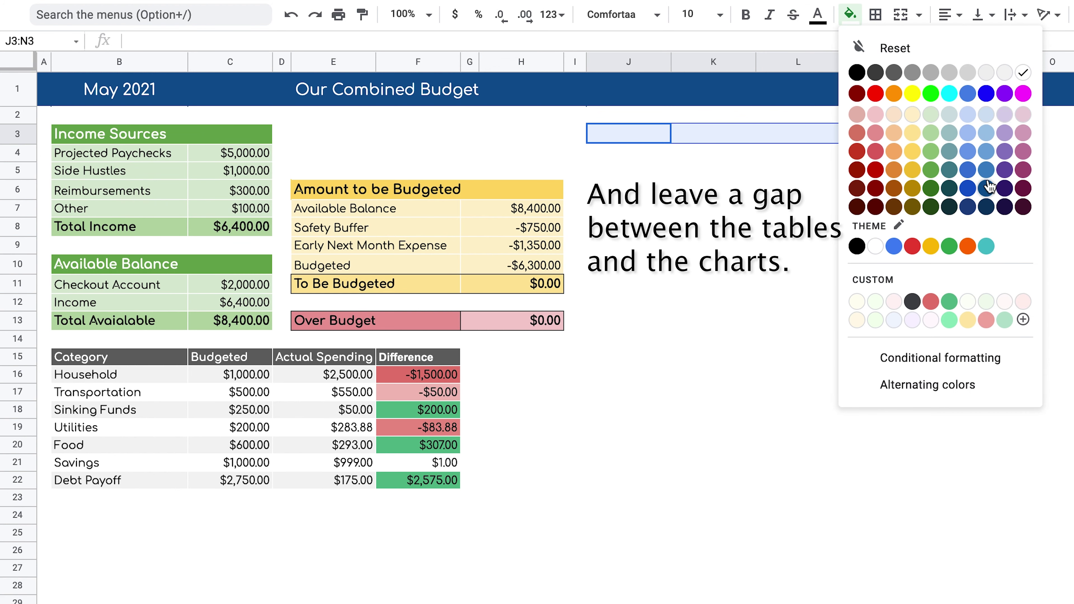
{"action": "left_click", "coordinate": [987, 191]}
{"action": "left_click", "coordinate": [805, 210]}
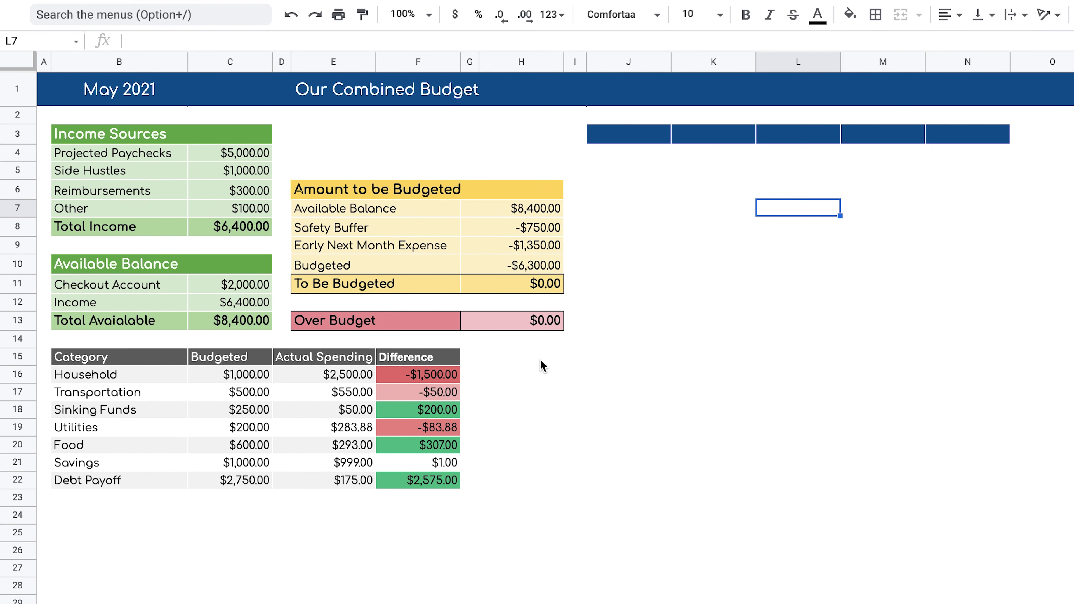
{"action": "left_click_drag", "start_coordinate": [510, 359], "coordinate": [990, 363]}
{"action": "left_click", "coordinate": [850, 15]}
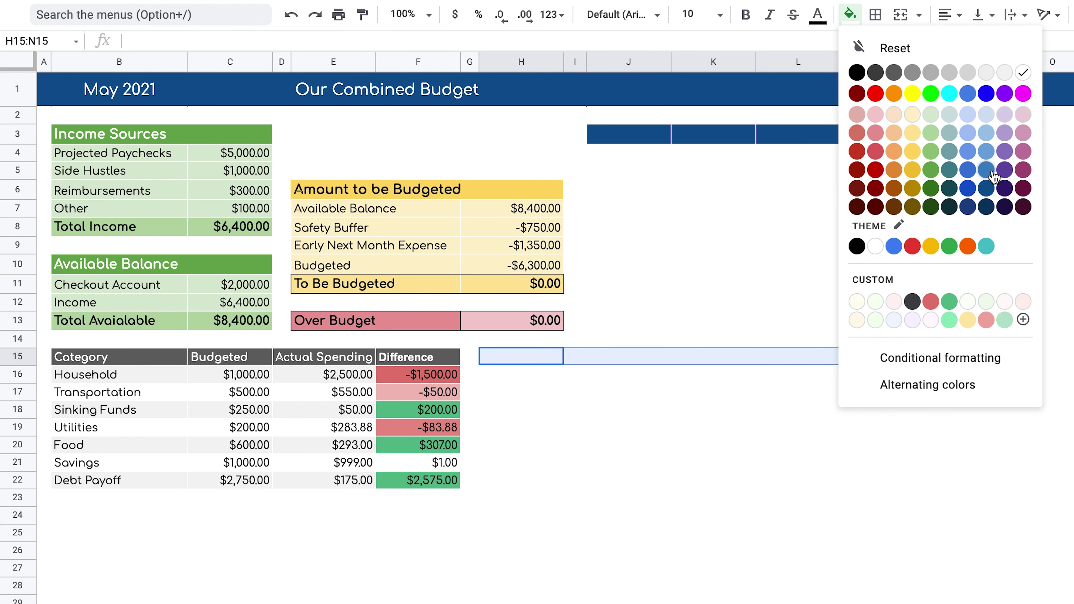
{"action": "left_click", "coordinate": [985, 188]}
{"action": "left_click", "coordinate": [869, 581]}
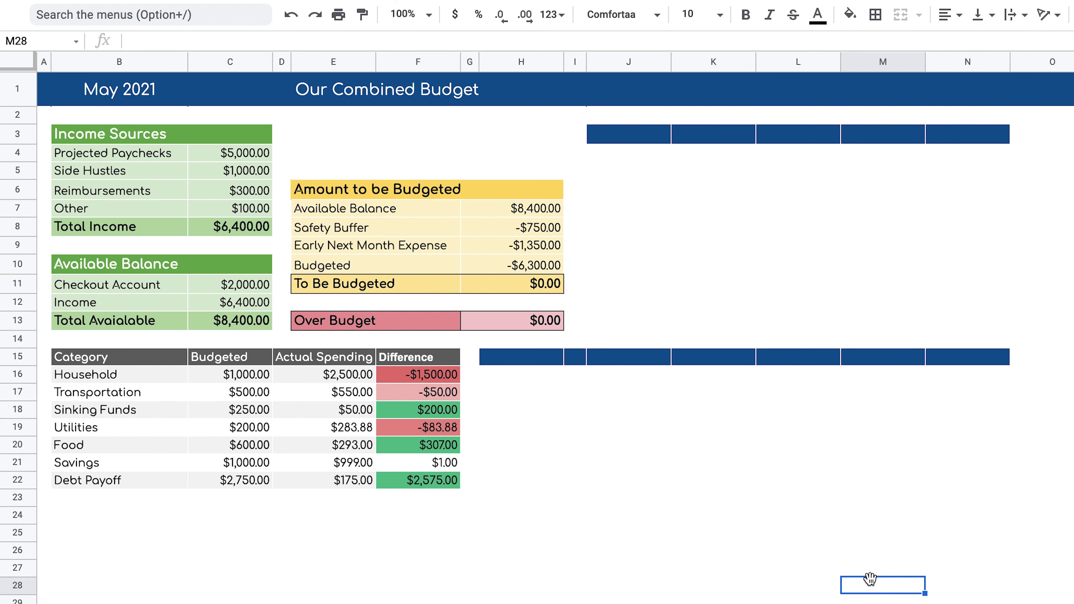
Merge J3:N3 and H15:N15 each into a single header cell
{"action": "left_click_drag", "start_coordinate": [638, 132], "coordinate": [980, 136]}
{"action": "left_click", "coordinate": [704, 244]}
{"action": "left_click_drag", "start_coordinate": [615, 131], "coordinate": [968, 136]}
{"action": "left_click", "coordinate": [899, 17]}
{"action": "left_click", "coordinate": [794, 391]}
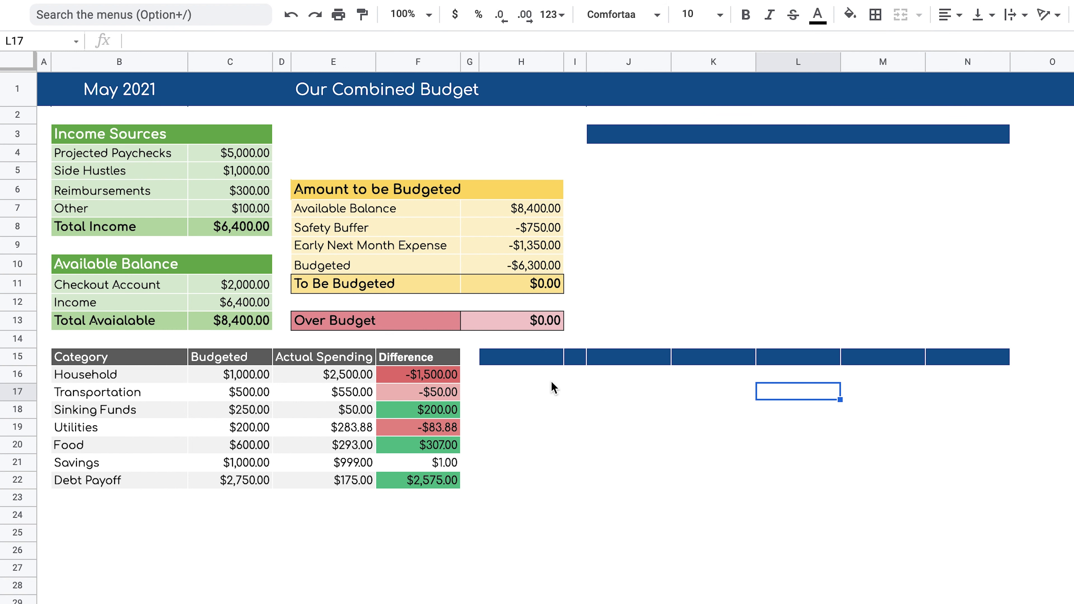
{"action": "left_click_drag", "start_coordinate": [518, 365], "coordinate": [966, 359]}
{"action": "left_click", "coordinate": [899, 17]}
Title the J3:N3 bar 'Percentage of Each Catergory Spent'
{"action": "left_click", "coordinate": [797, 479]}
{"action": "left_click", "coordinate": [714, 134]}
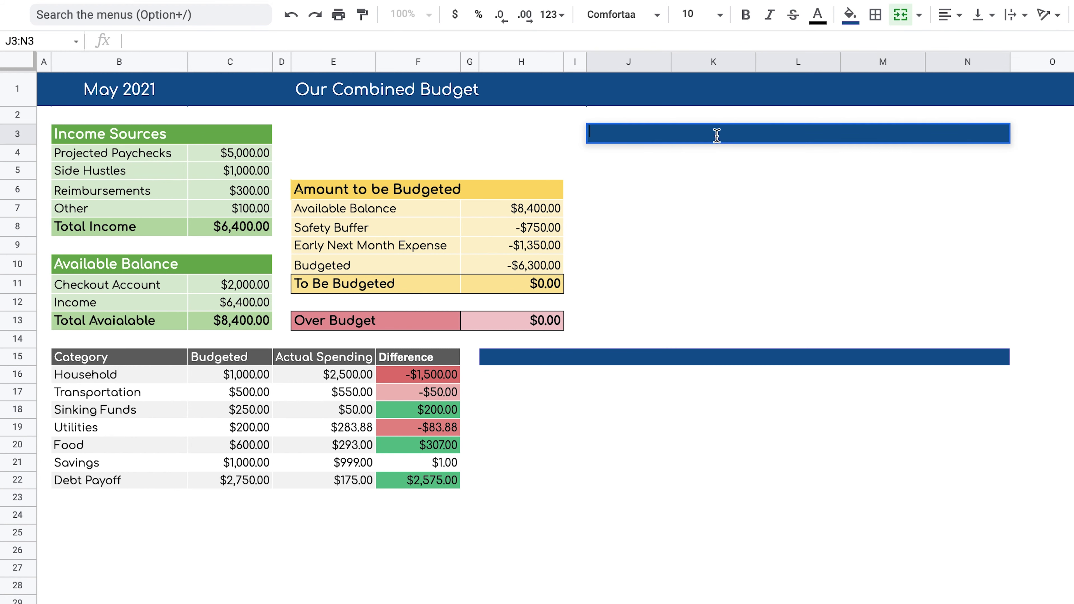
{"action": "double_click", "coordinate": [824, 133]}
{"action": "type", "text": "Perce"}
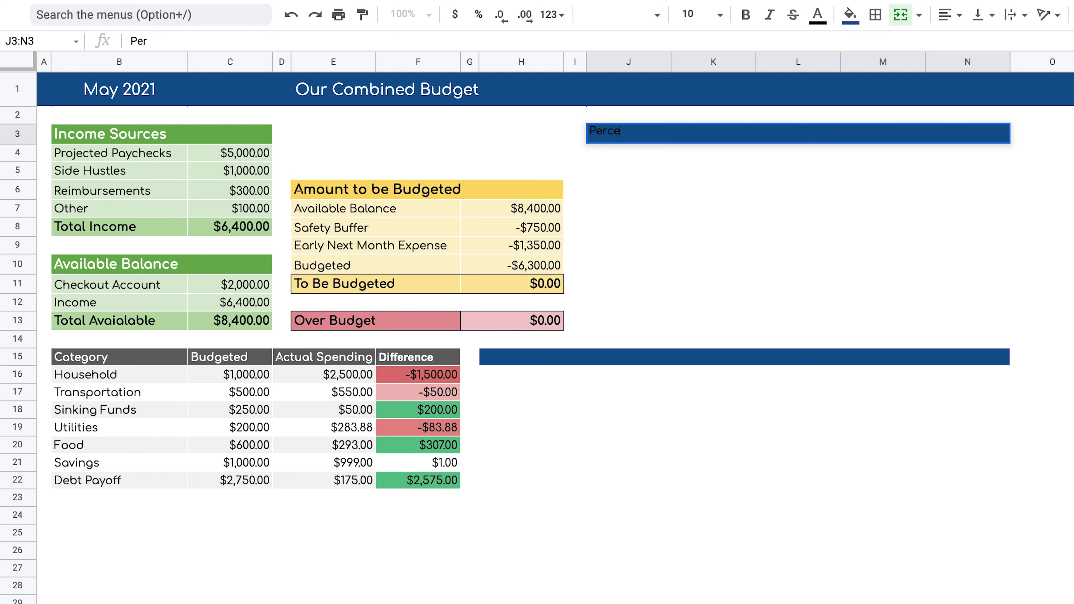
{"action": "type", "text": "ntage of Each Caterog"}
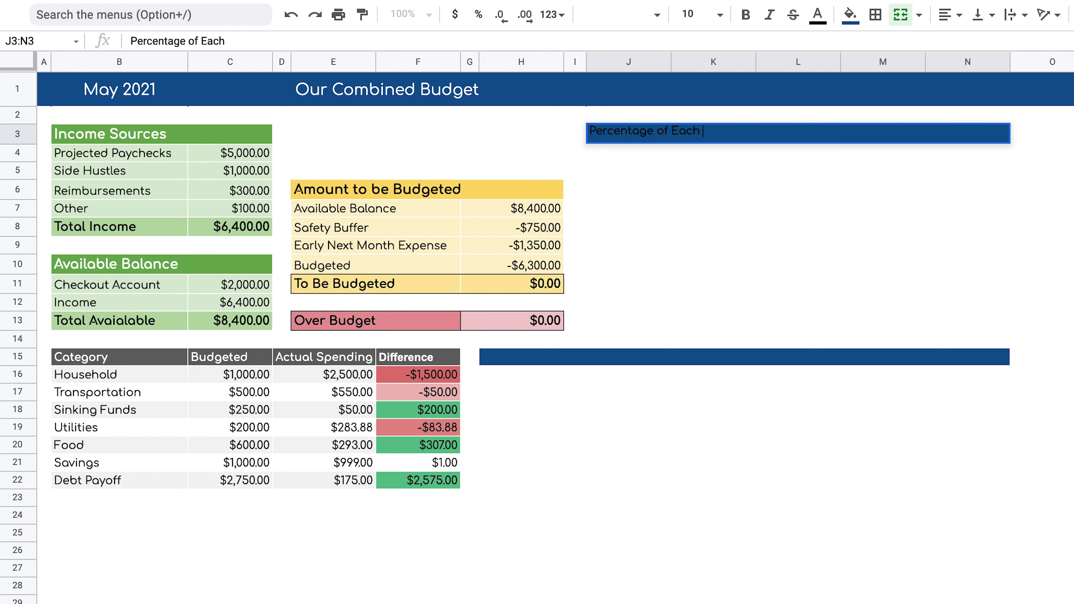
{"action": "key", "text": "BackSpace"}
{"action": "key", "text": "BackSpace"}
{"action": "type", "text": "gory Spent"}
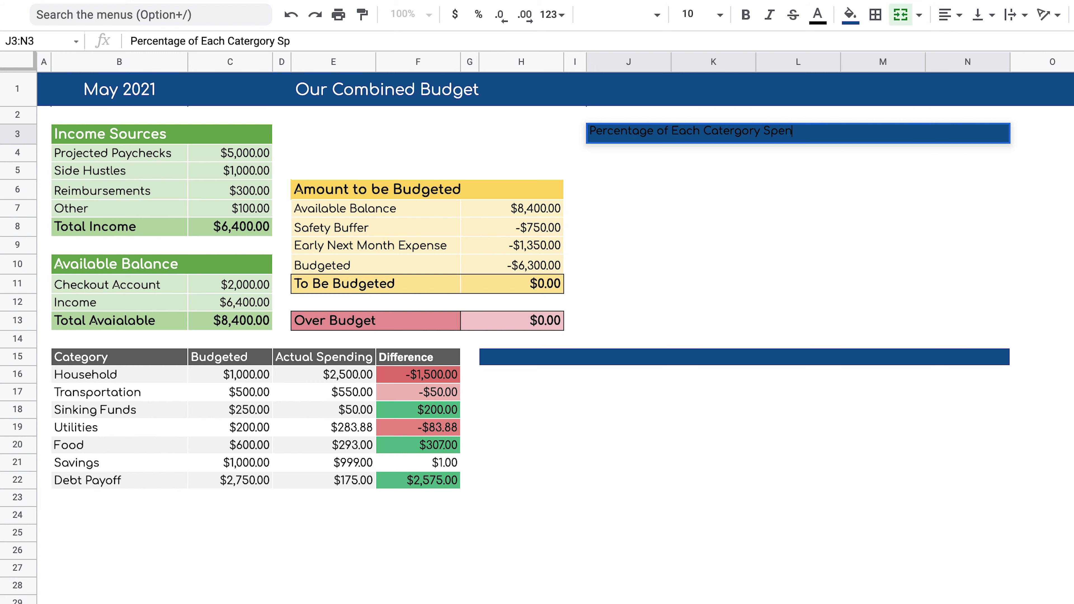
{"action": "left_click", "coordinate": [729, 137]}
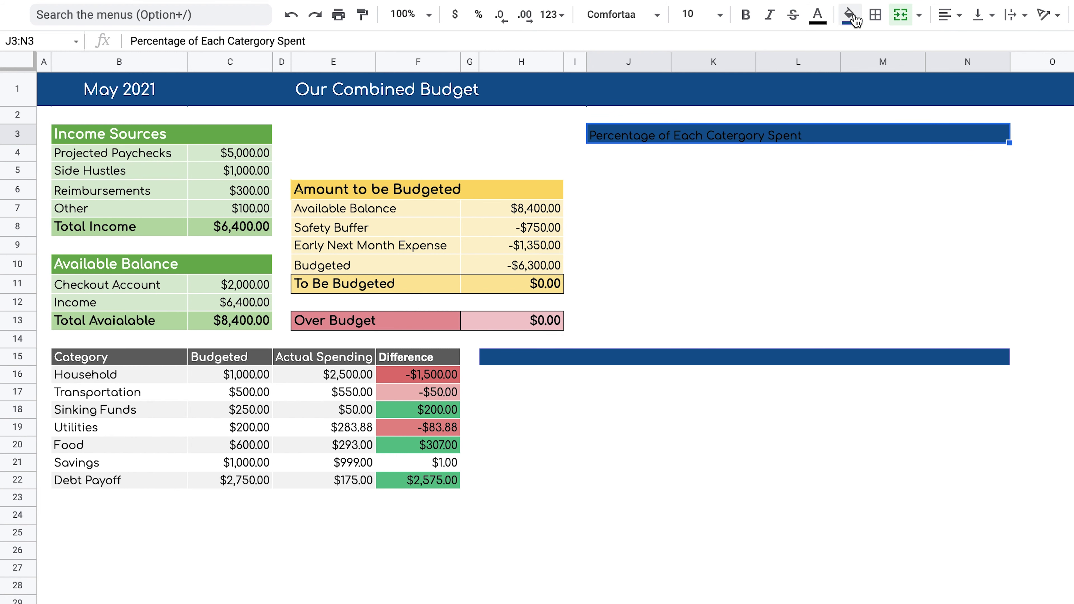
Make that title white and bold, centred horizontally and vertically
{"action": "left_click", "coordinate": [813, 22]}
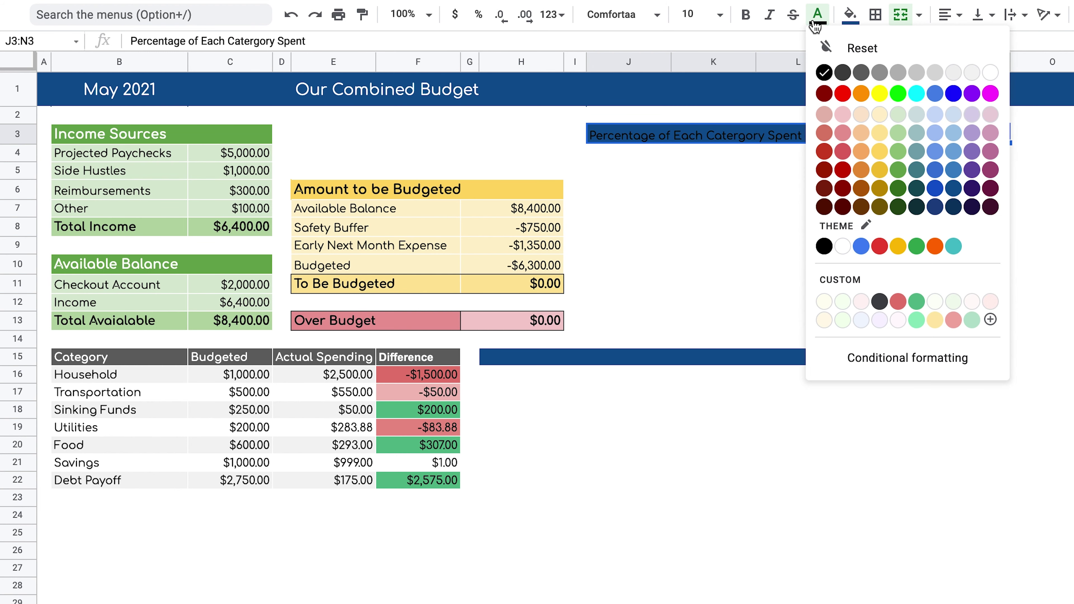
{"action": "left_click", "coordinate": [990, 72]}
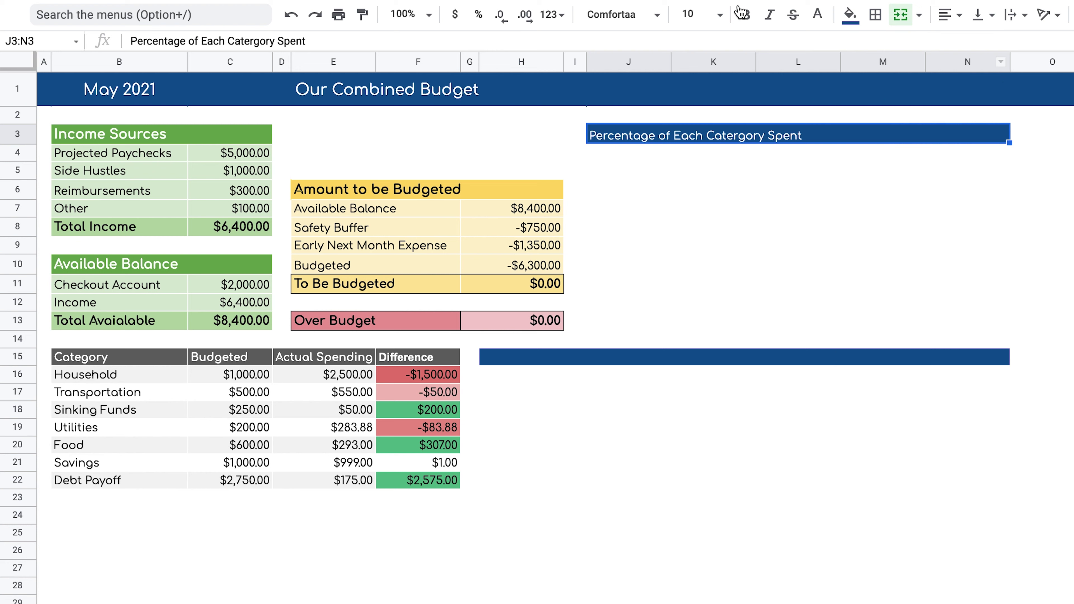
{"action": "left_click", "coordinate": [744, 16]}
{"action": "left_click", "coordinate": [959, 21]}
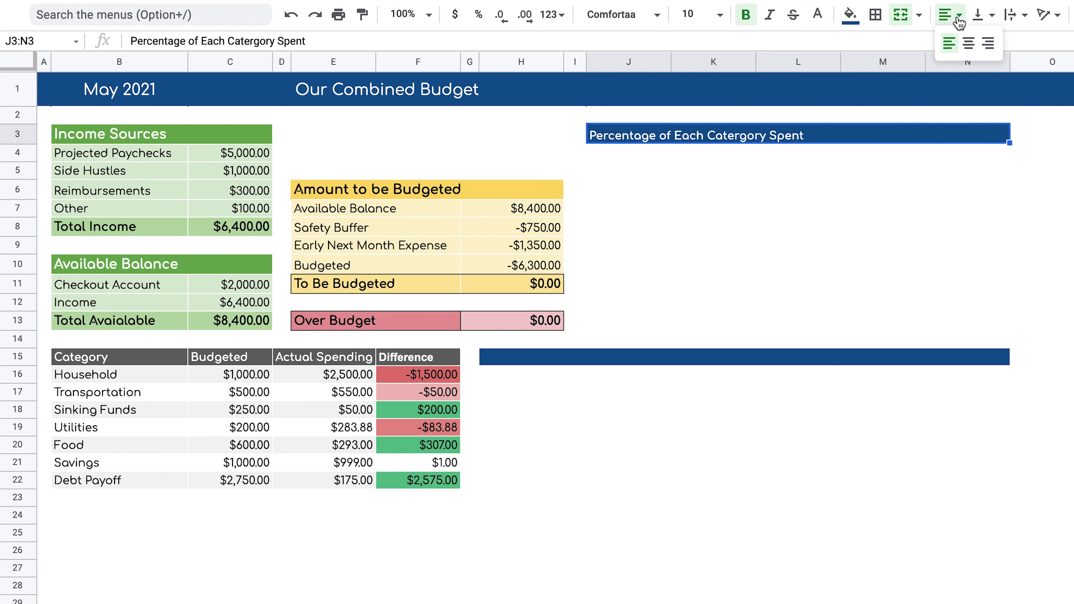
{"action": "left_click", "coordinate": [968, 41]}
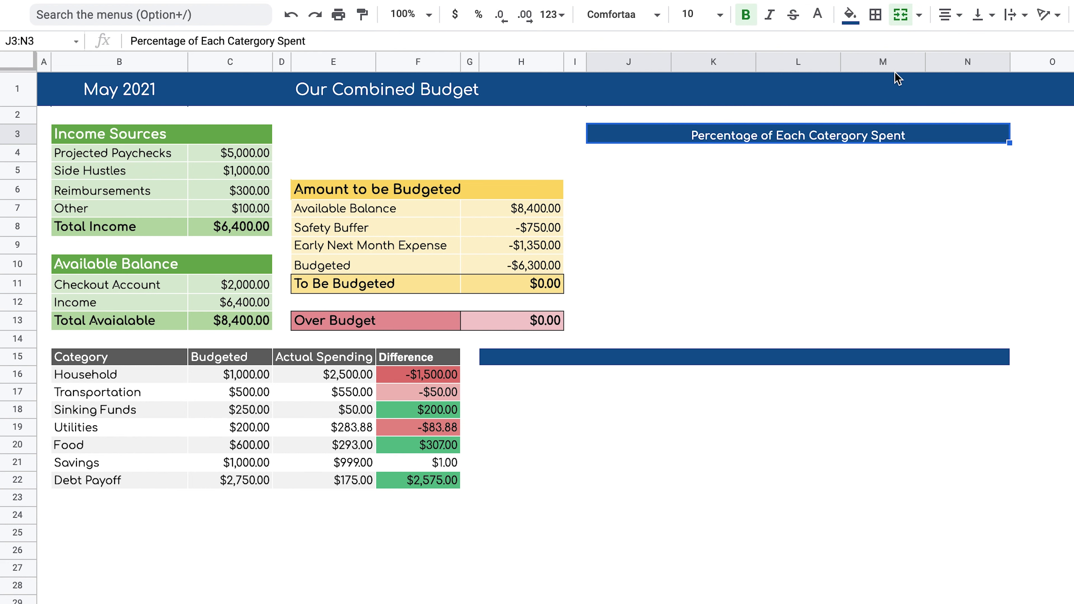
{"action": "left_click", "coordinate": [989, 17]}
{"action": "left_click", "coordinate": [1000, 42]}
Title H15:N15 'Actual Spending Percentage Visualizer' and paint the same formatting onto it
{"action": "double_click", "coordinate": [482, 356]}
{"action": "type", "text": "Actual Spending Percentage "}
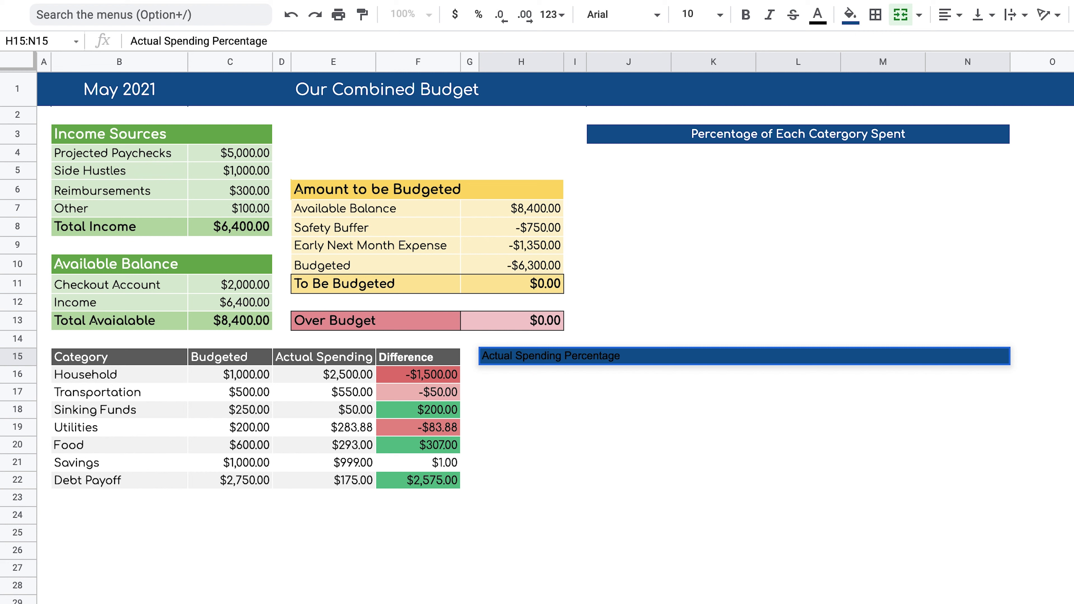
{"action": "type", "text": "Visualizer"}
{"action": "left_click", "coordinate": [714, 114]}
{"action": "left_click", "coordinate": [717, 138]}
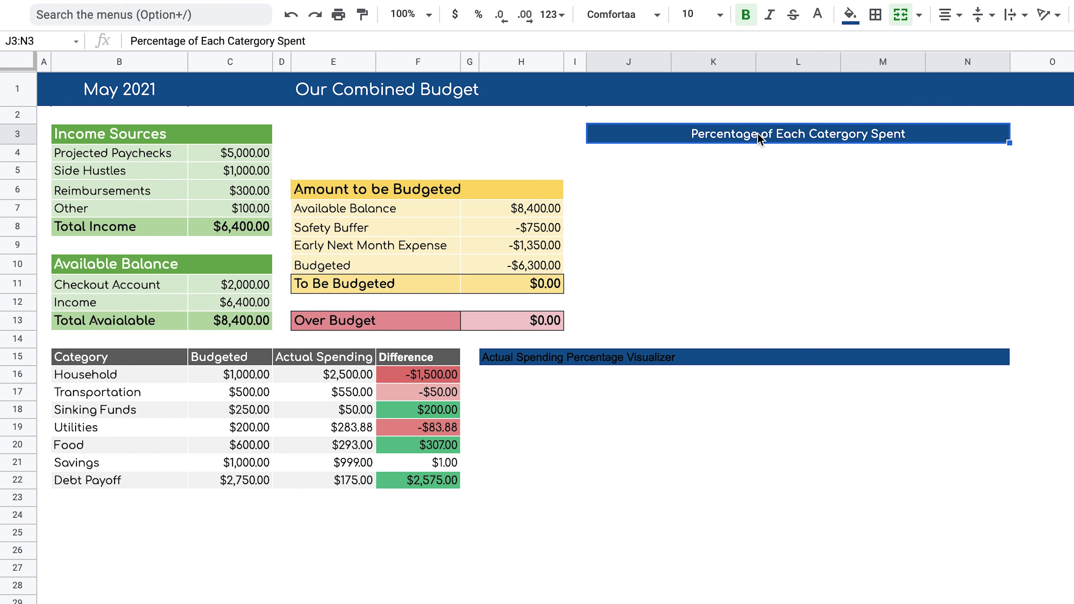
{"action": "left_click", "coordinate": [363, 14]}
{"action": "left_click", "coordinate": [577, 358]}
{"action": "left_click", "coordinate": [797, 601]}
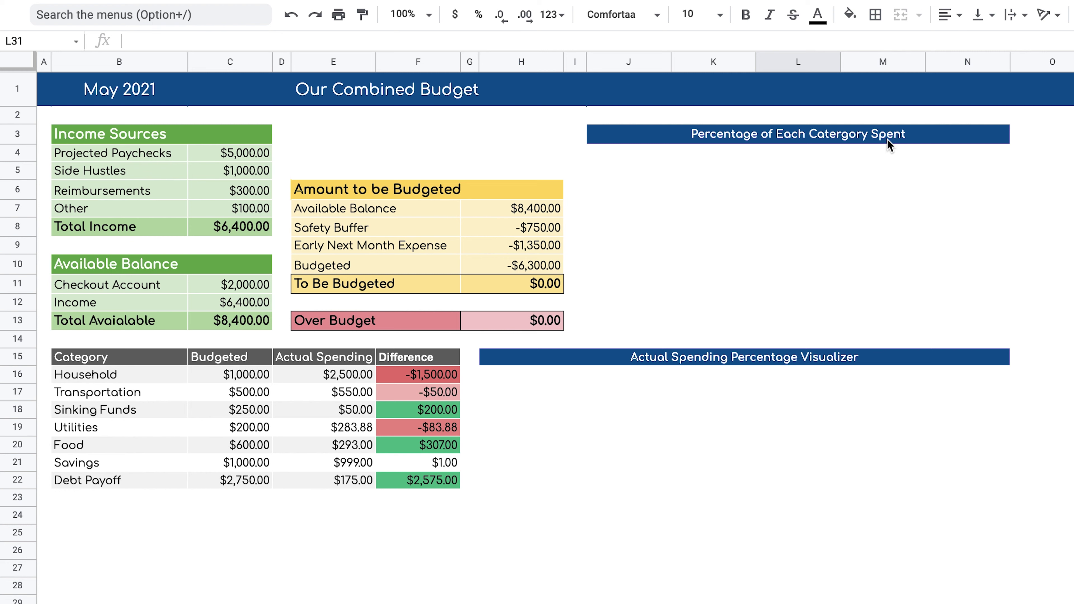
Insert a new chart anchored at cell J4
{"action": "left_click", "coordinate": [625, 152]}
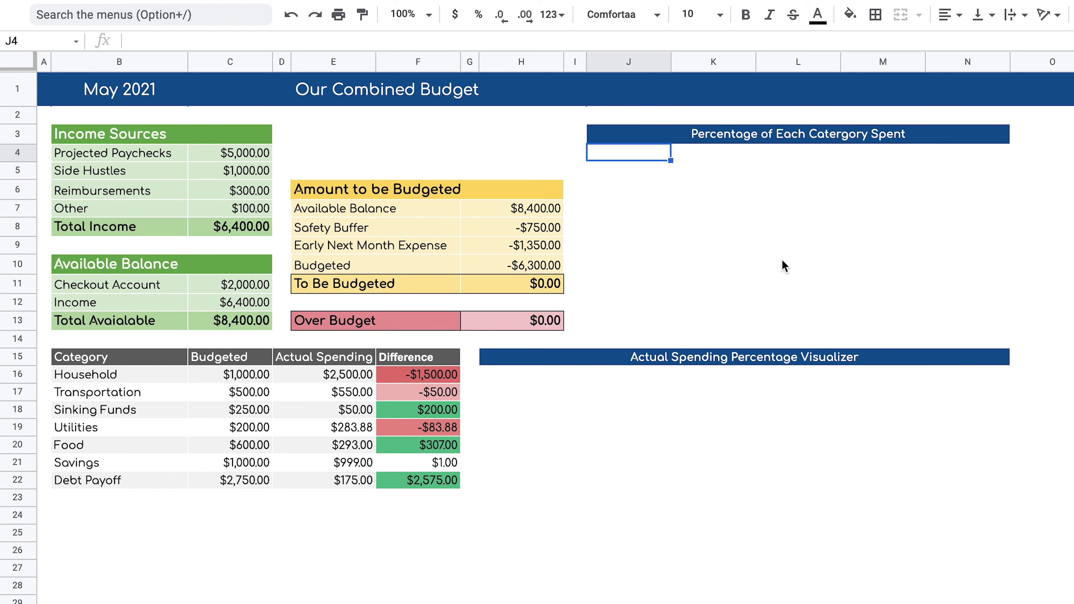
{"action": "key", "text": "ctrl+shift+f"}
{"action": "left_click", "coordinate": [185, 42]}
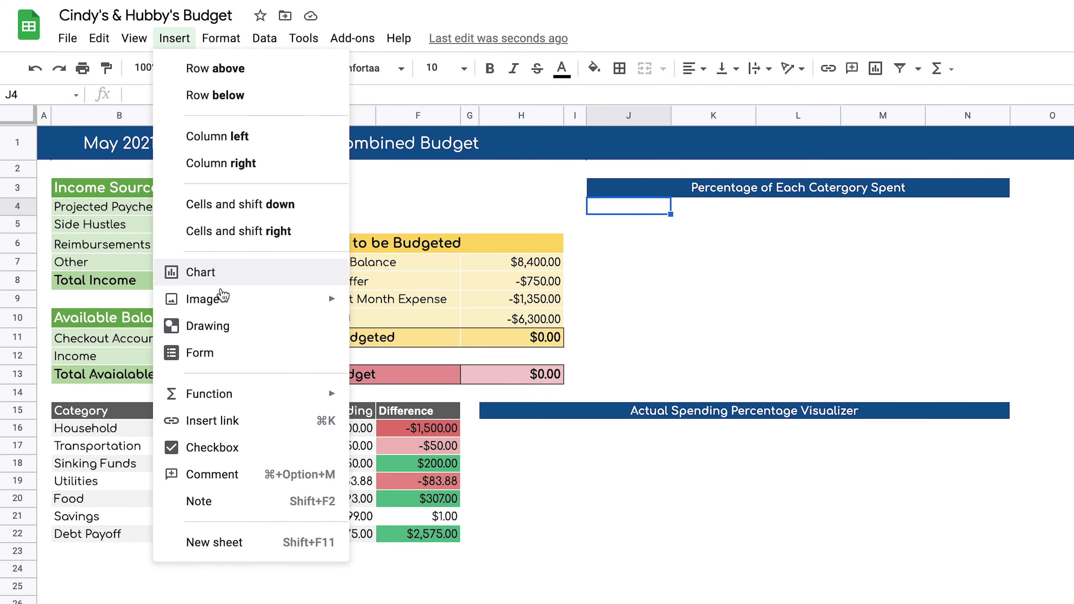
{"action": "left_click", "coordinate": [213, 279]}
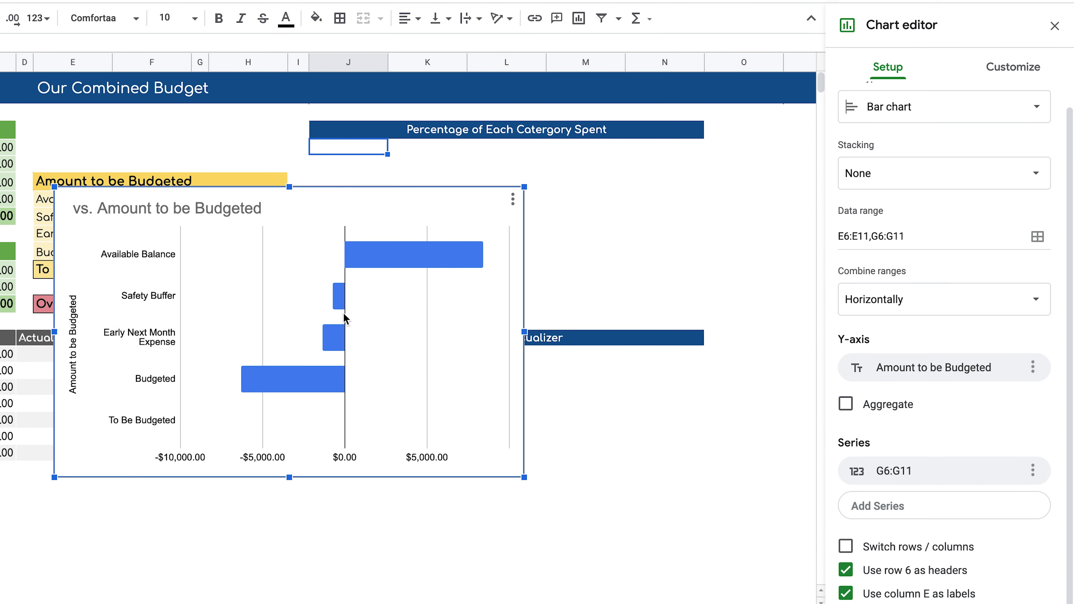
Remove the chart's Y-axis and the G6:G11 series, leaving No data
{"action": "left_click", "coordinate": [331, 347]}
{"action": "left_click", "coordinate": [1033, 367]}
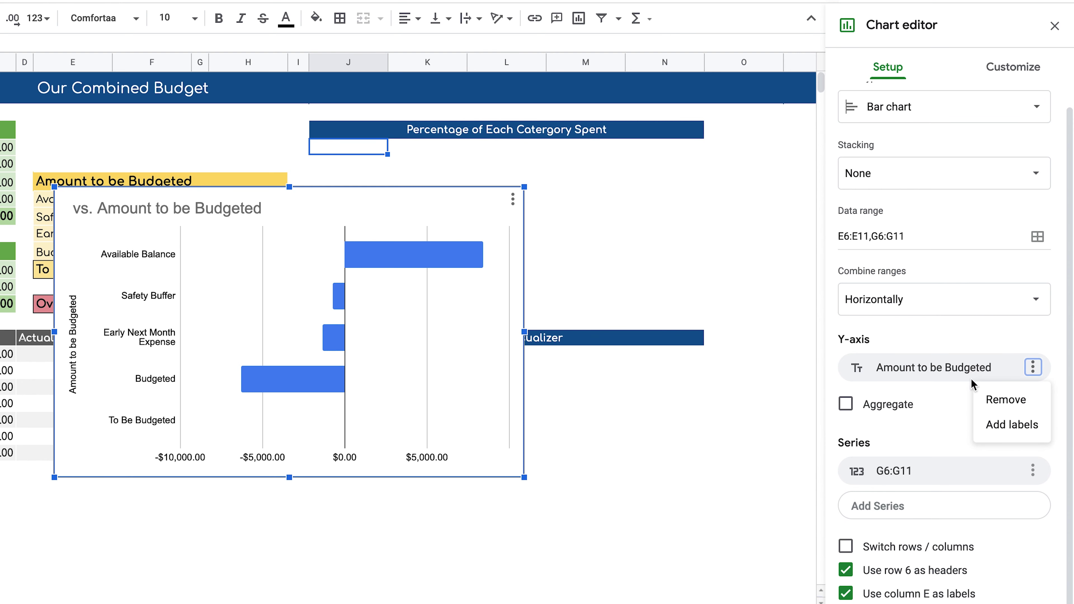
{"action": "left_click", "coordinate": [1013, 408]}
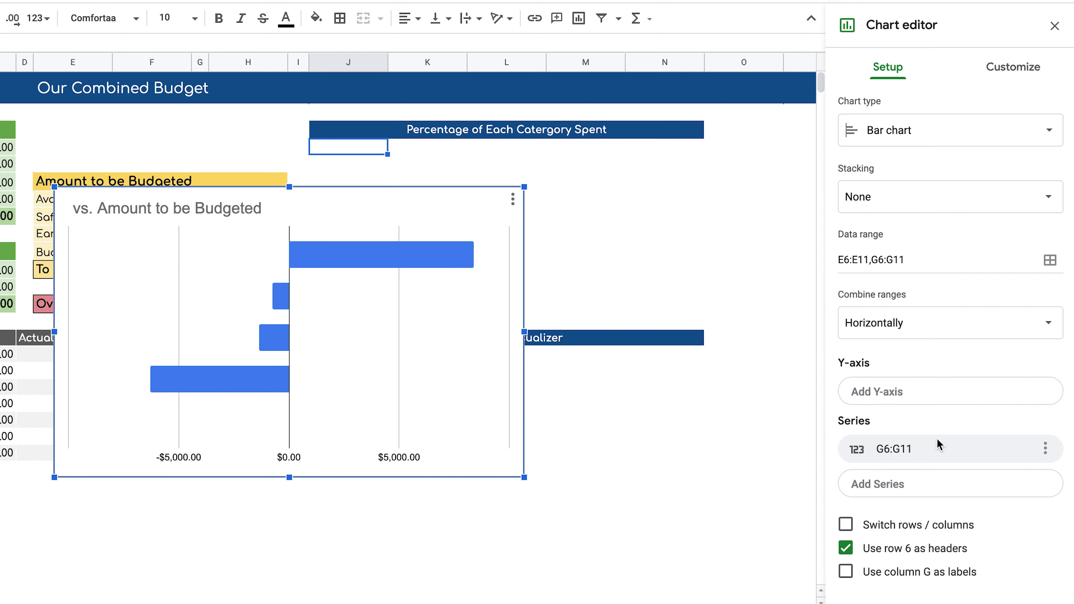
{"action": "left_click", "coordinate": [1044, 448]}
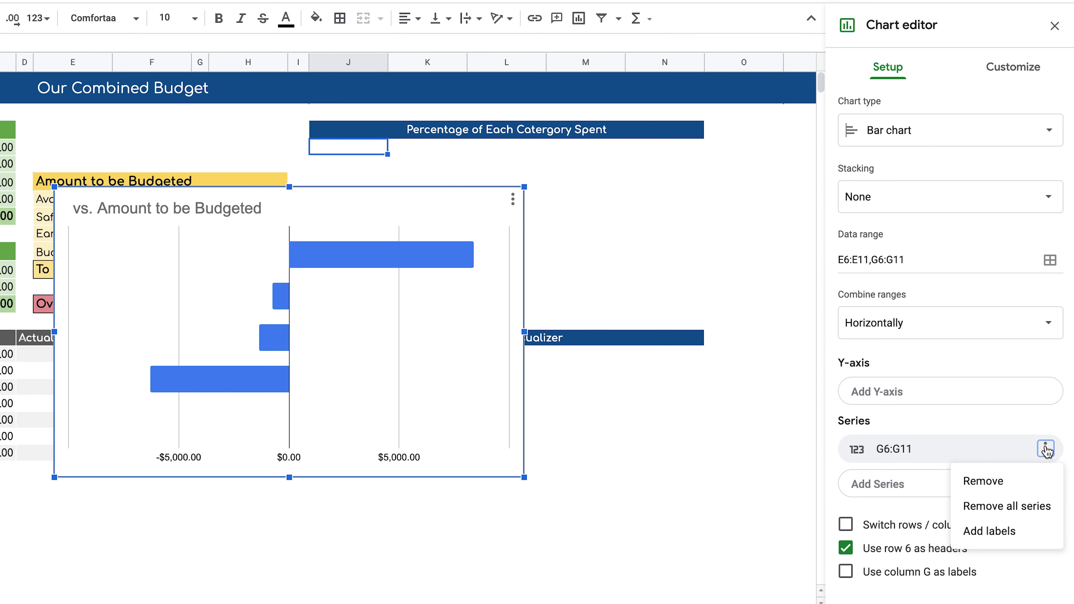
{"action": "left_click", "coordinate": [984, 486]}
{"action": "left_click", "coordinate": [985, 491]}
Move the empty chart under the Percentage of Each Catergory Spent header and shrink it to fit
{"action": "left_click_drag", "start_coordinate": [386, 254], "coordinate": [556, 235]}
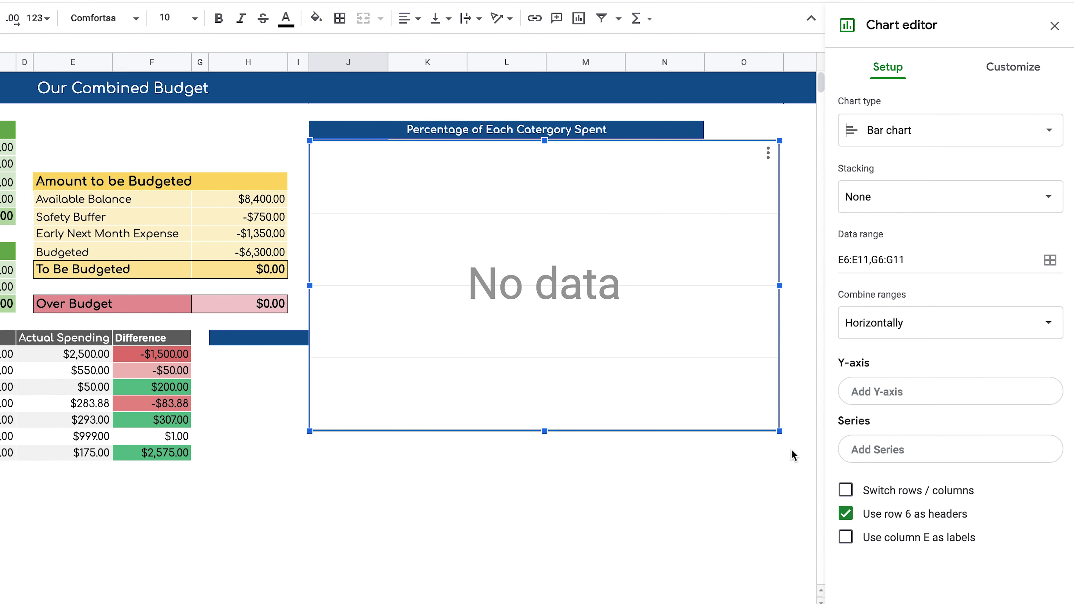
{"action": "left_click_drag", "start_coordinate": [781, 430], "coordinate": [703, 383]}
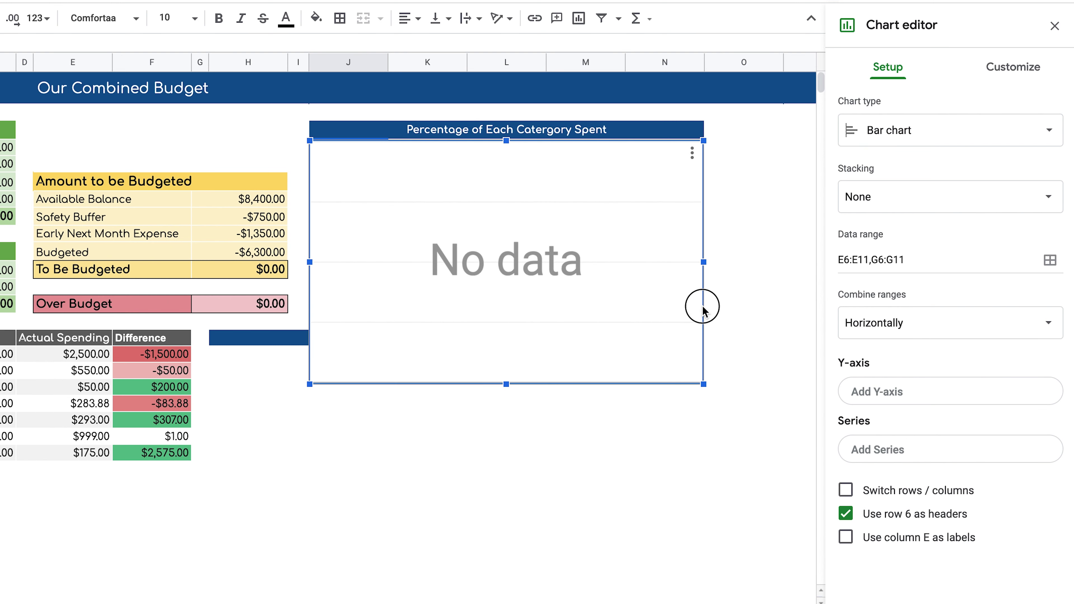
{"action": "left_click_drag", "start_coordinate": [506, 384], "coordinate": [506, 315]}
{"action": "left_click", "coordinate": [514, 442]}
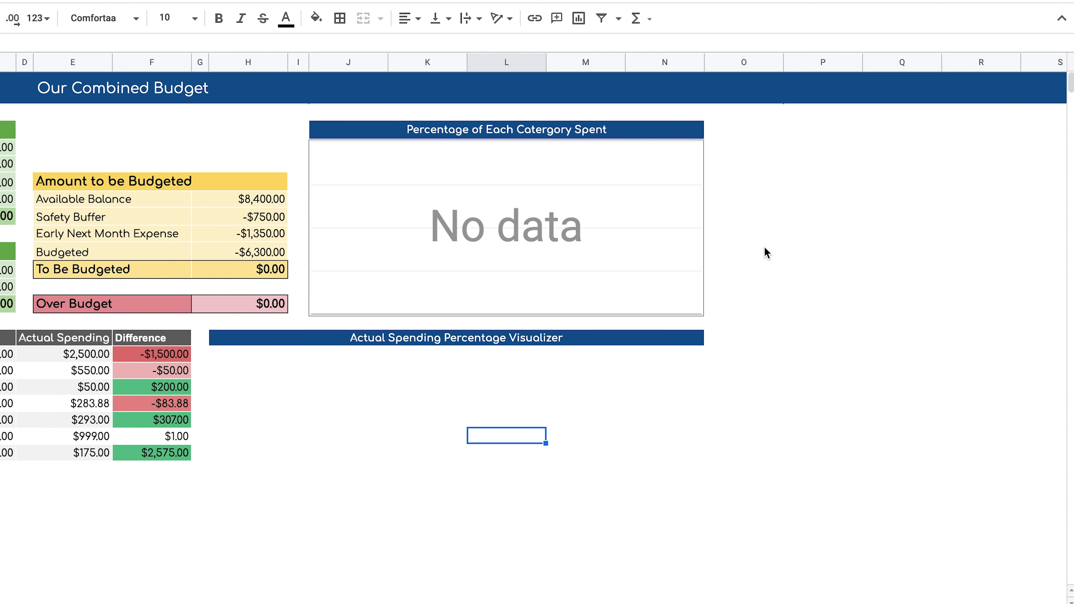
Enter the table headers Category and Percentage in W5:X5
{"action": "scroll", "coordinate": [764, 248], "scroll_direction": "right", "scroll_amount": 10}
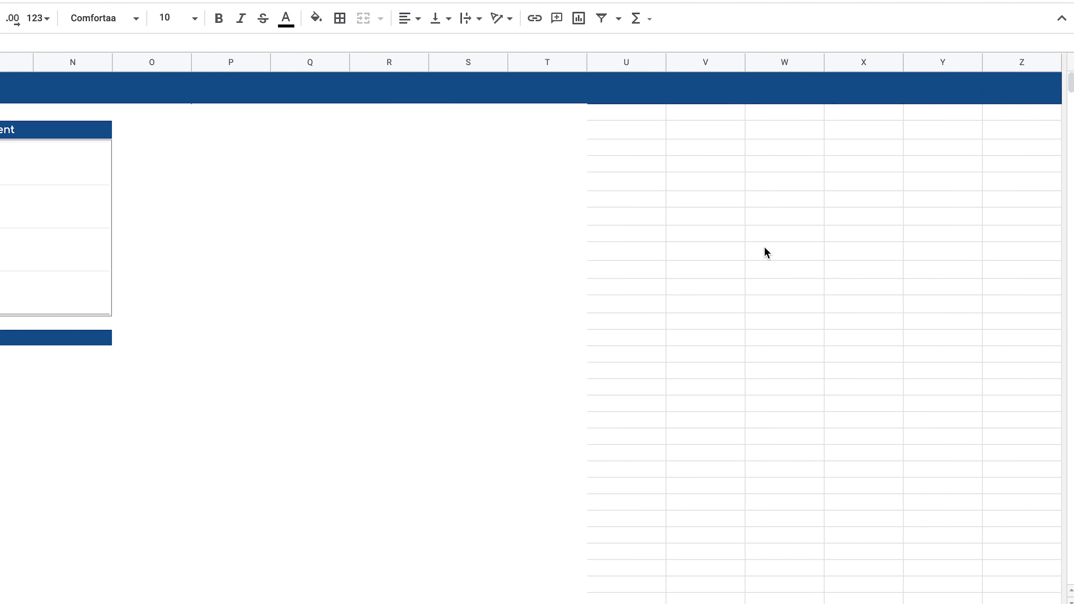
{"action": "left_click", "coordinate": [776, 168]}
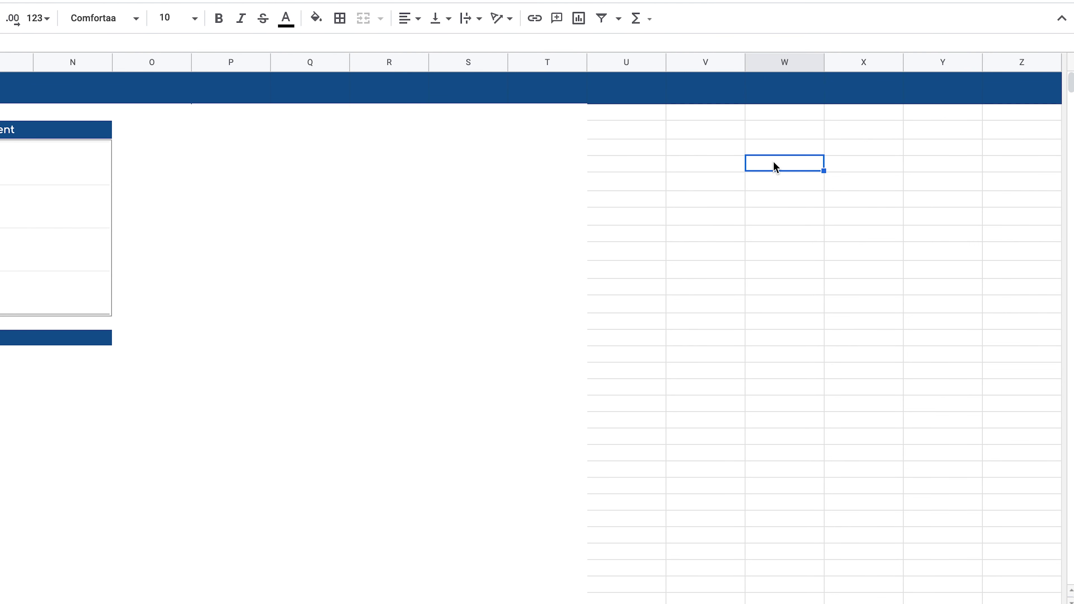
{"action": "double_click", "coordinate": [774, 163]}
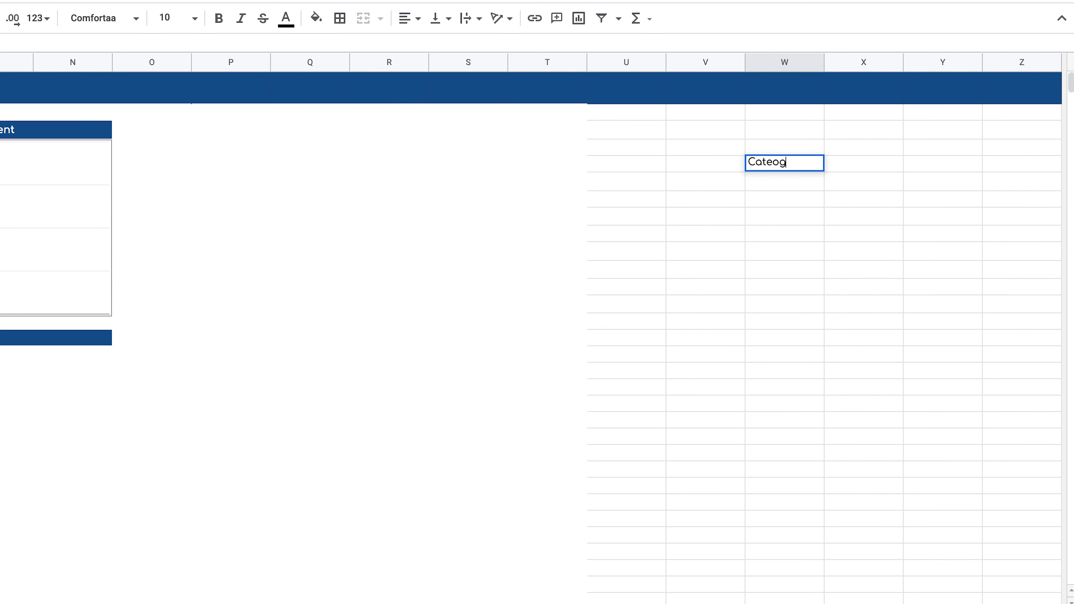
{"action": "type", "text": "Cateogry"}
{"action": "key", "text": "Tab"}
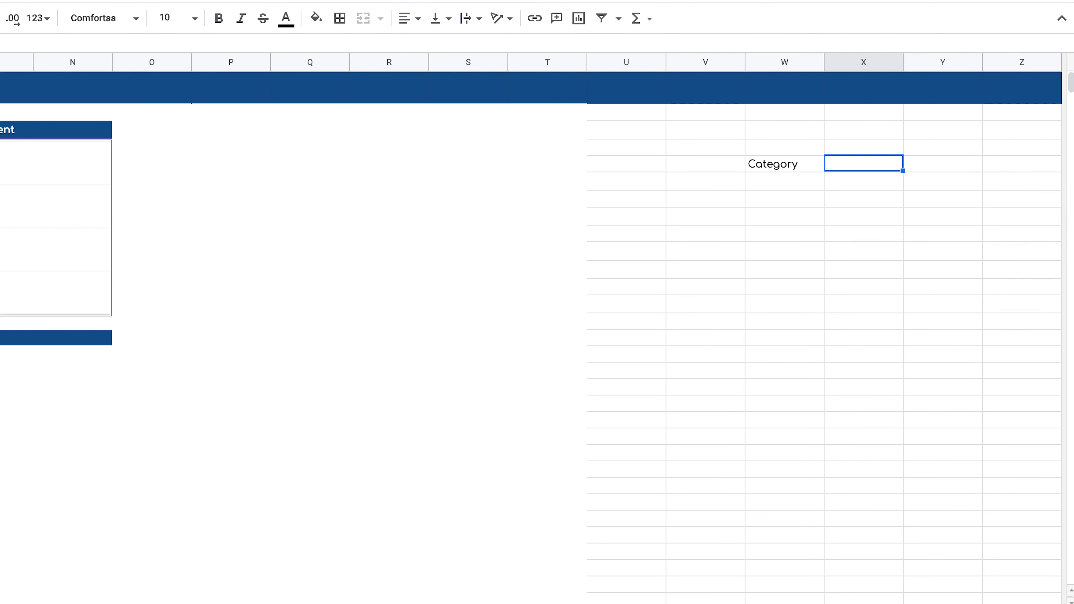
{"action": "type", "text": "Percentage"}
{"action": "key", "text": "Return"}
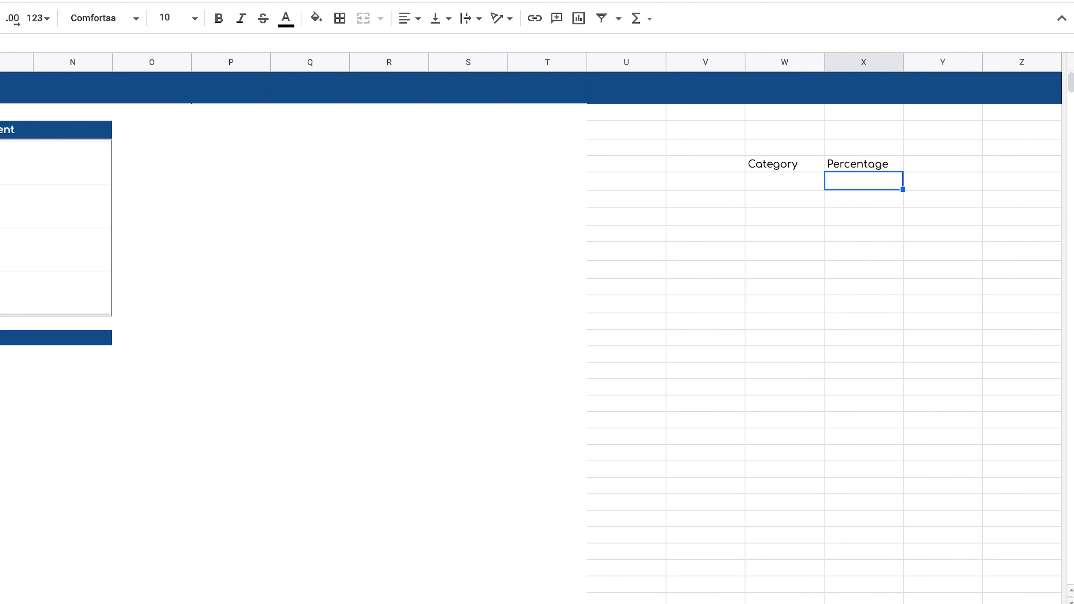
Link W6 to the Household cell and fill down to list categories through Debt Payoff
{"action": "key", "text": "Left"}
{"action": "type", "text": "="}
{"action": "scroll", "coordinate": [556, 282], "scroll_direction": "left", "scroll_amount": 15}
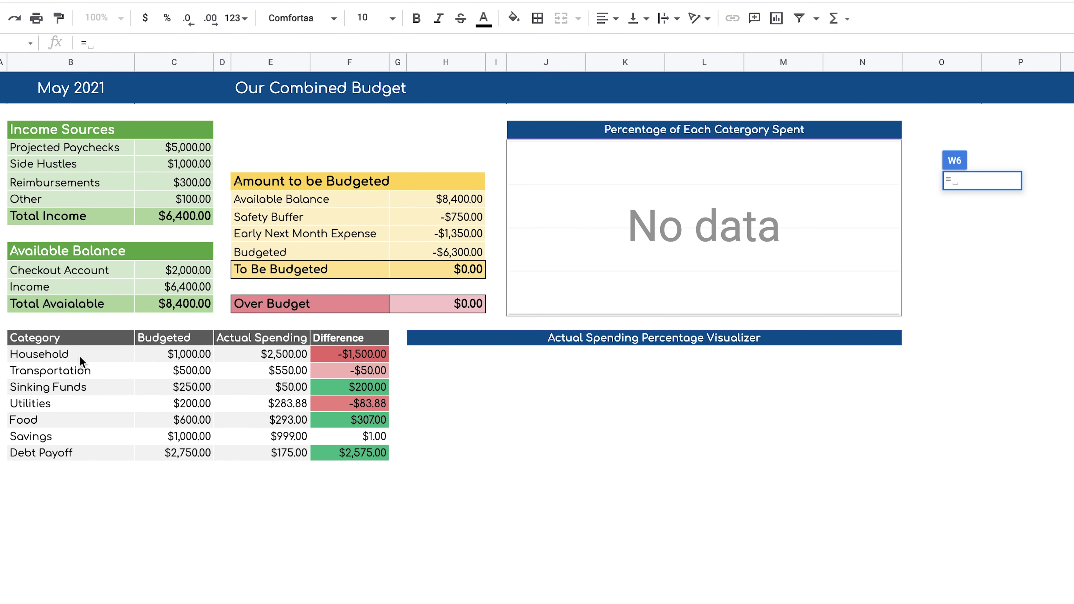
{"action": "left_click", "coordinate": [40, 354]}
{"action": "key", "text": "Return"}
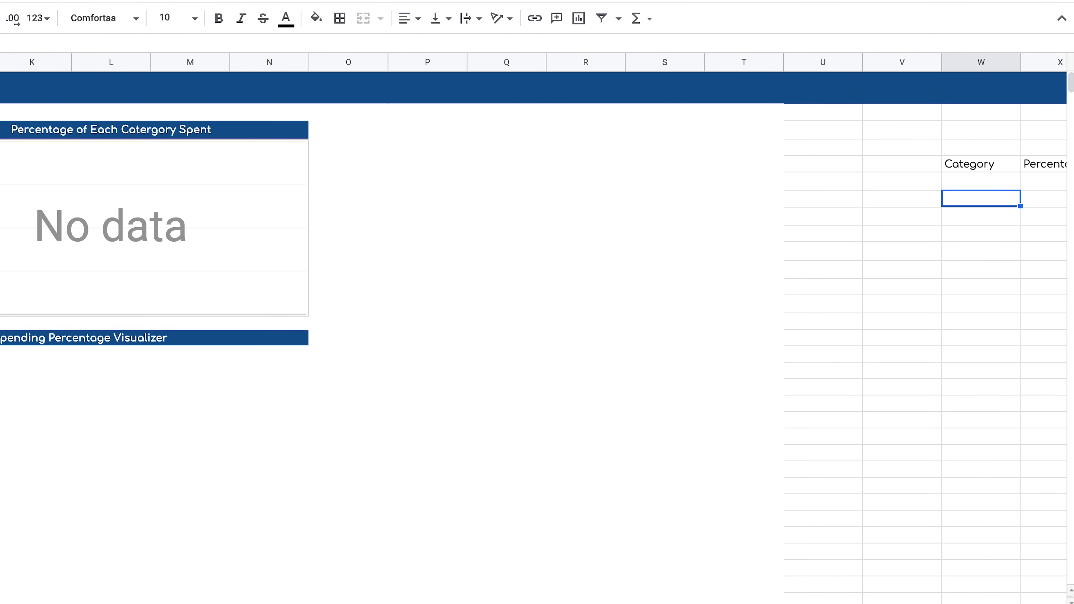
{"action": "scroll", "coordinate": [600, 199], "scroll_direction": "right", "scroll_amount": 3}
{"action": "left_click", "coordinate": [812, 186]}
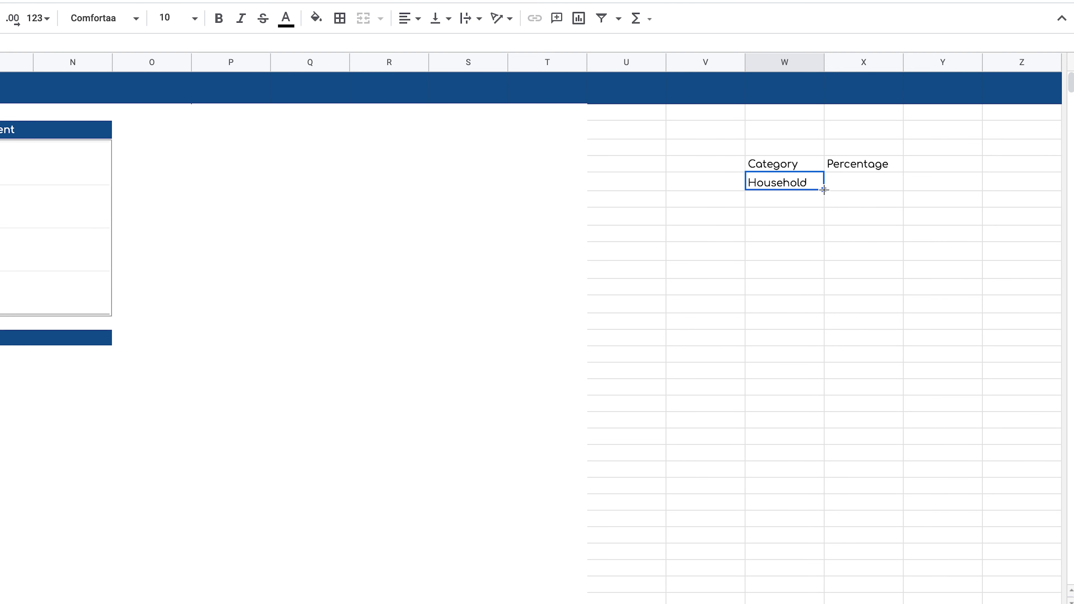
{"action": "left_click_drag", "start_coordinate": [823, 190], "coordinate": [819, 394]}
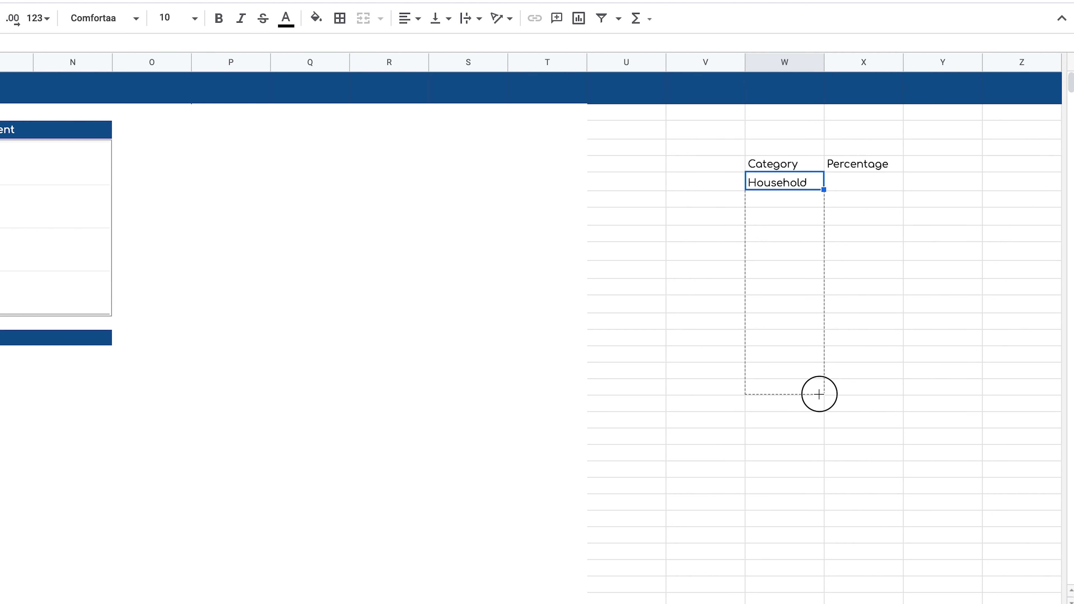
{"action": "left_click_drag", "start_coordinate": [818, 394], "coordinate": [819, 394]}
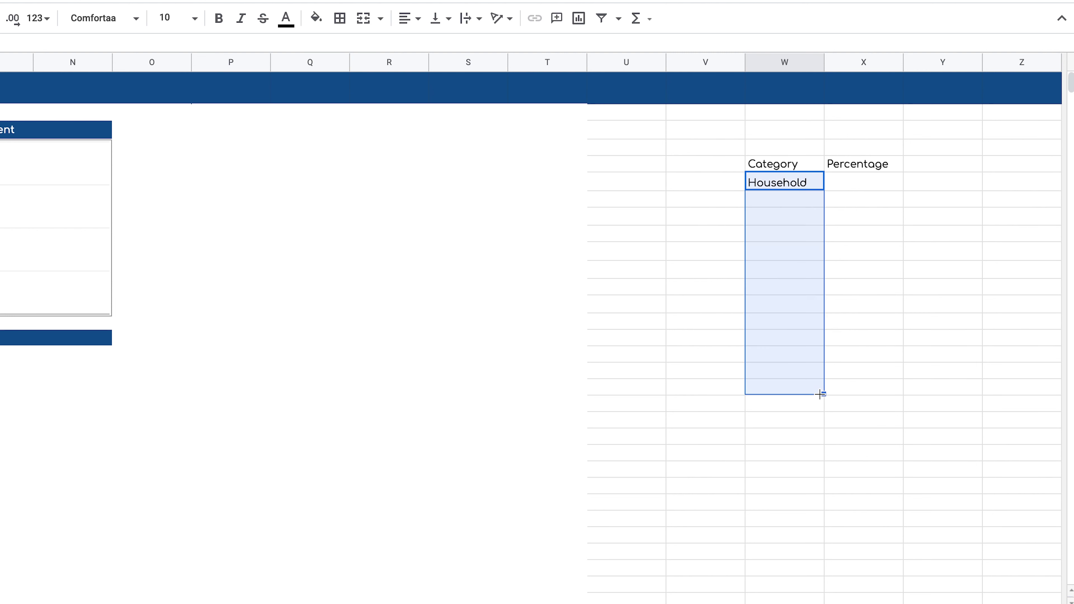
{"action": "left_click", "coordinate": [887, 327]}
{"action": "left_click_drag", "start_coordinate": [784, 193], "coordinate": [786, 286]}
{"action": "left_click", "coordinate": [827, 374]}
Enter =D16/C16 in X6 and accept the suggested autofill for the remaining categories
{"action": "left_click", "coordinate": [864, 183]}
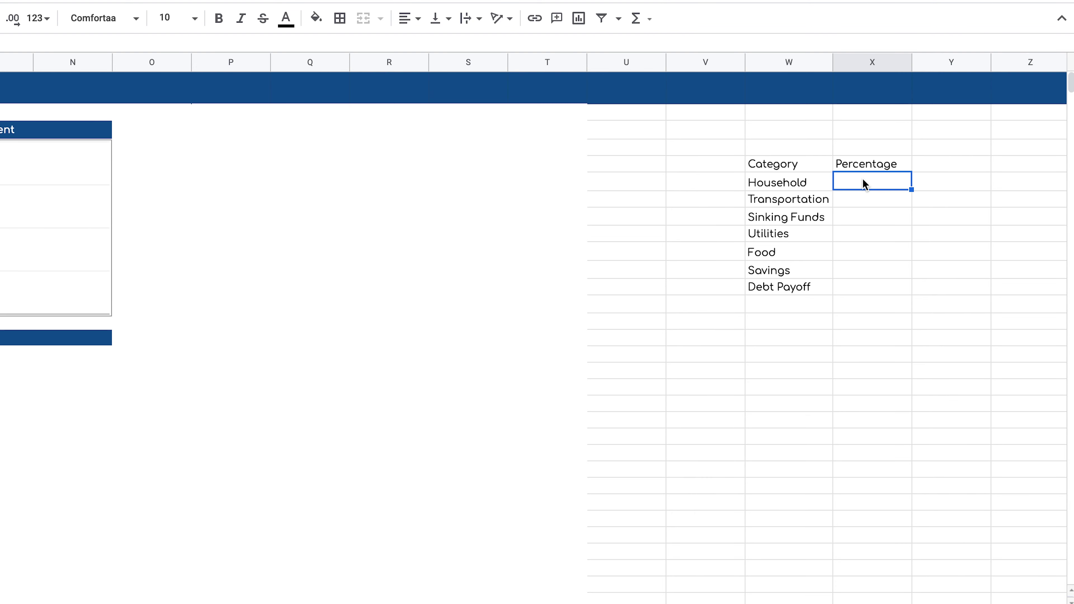
{"action": "type", "text": "="}
{"action": "scroll", "coordinate": [655, 312], "scroll_direction": "left", "scroll_amount": 8}
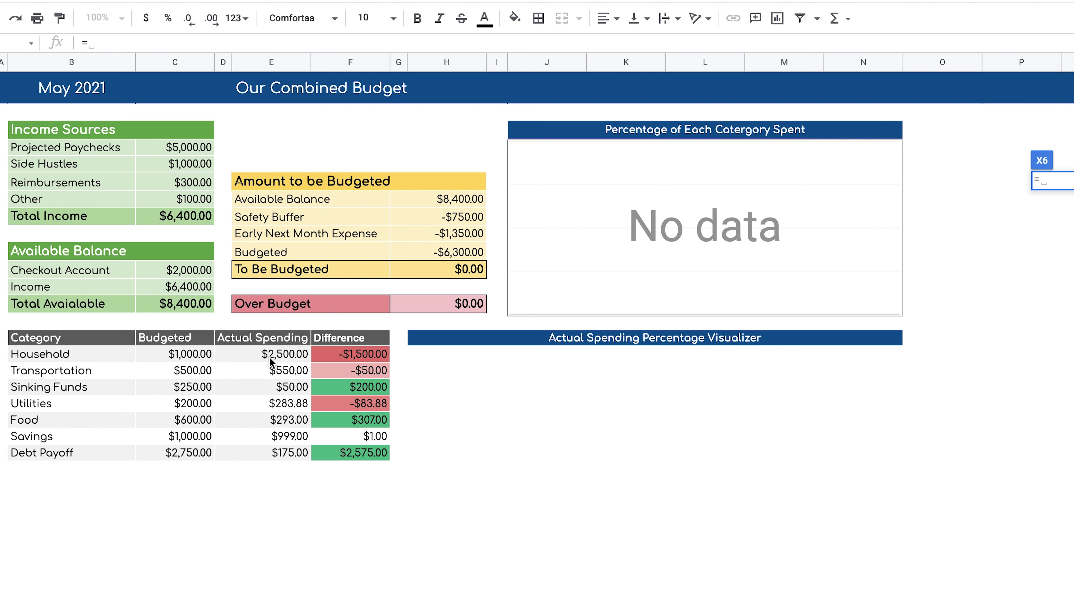
{"action": "left_click", "coordinate": [267, 358]}
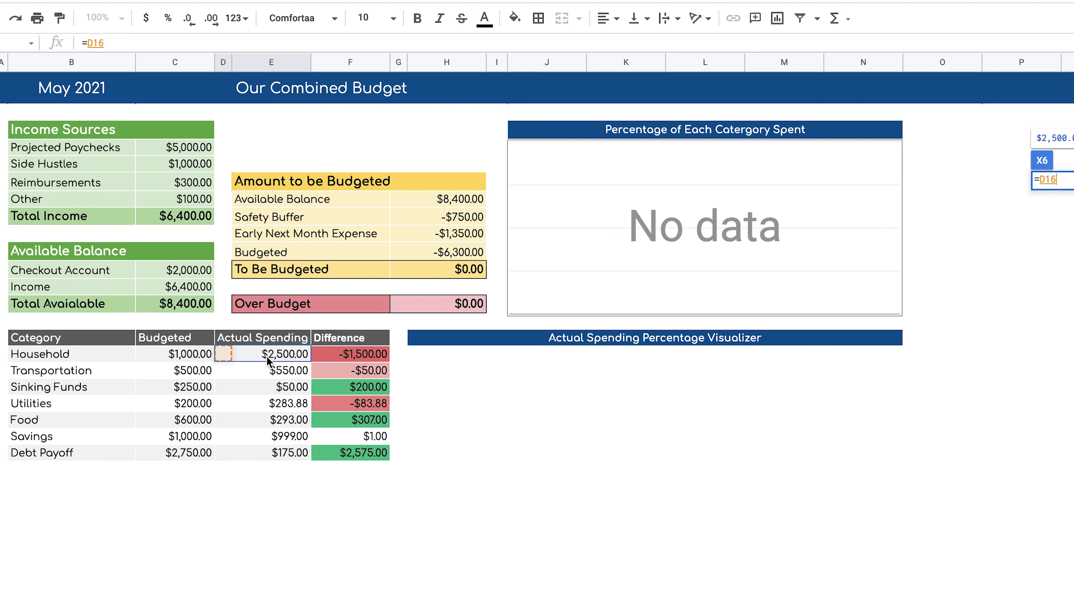
{"action": "type", "text": "/"}
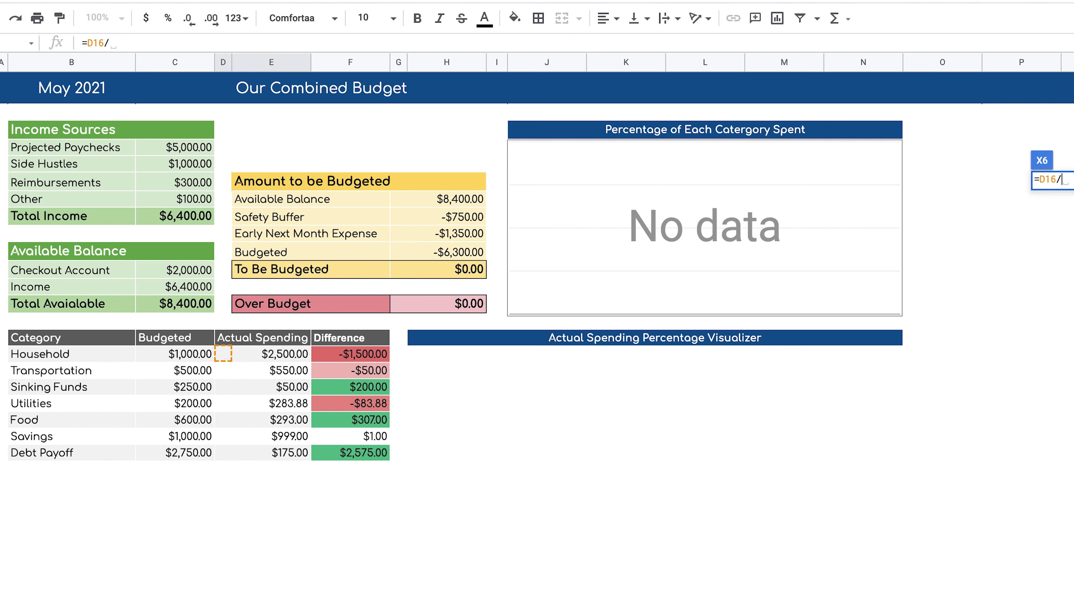
{"action": "left_click", "coordinate": [177, 361]}
{"action": "key", "text": "Return"}
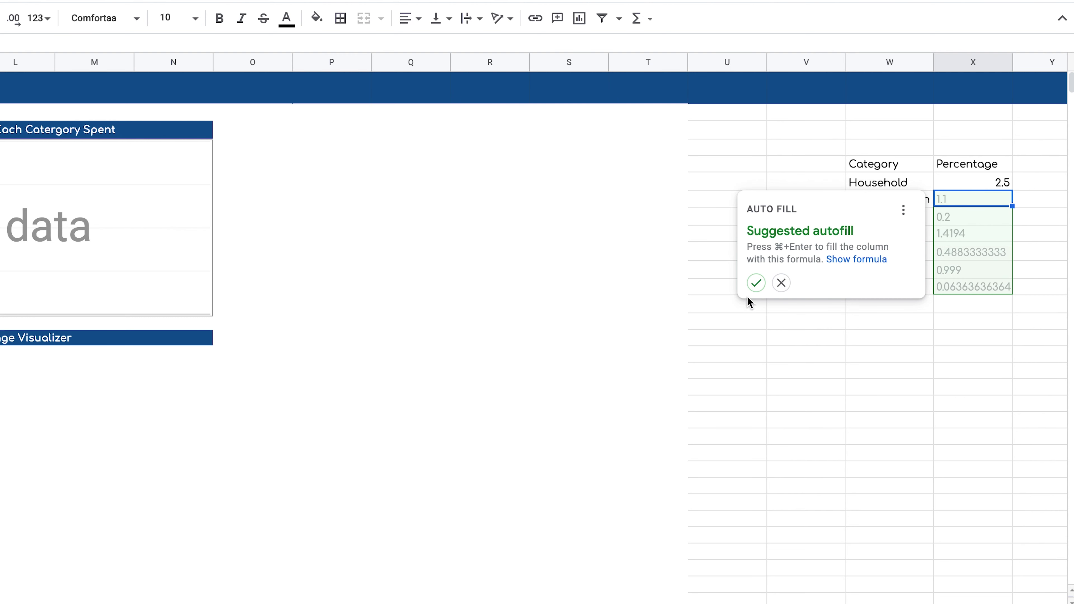
{"action": "left_click", "coordinate": [756, 282]}
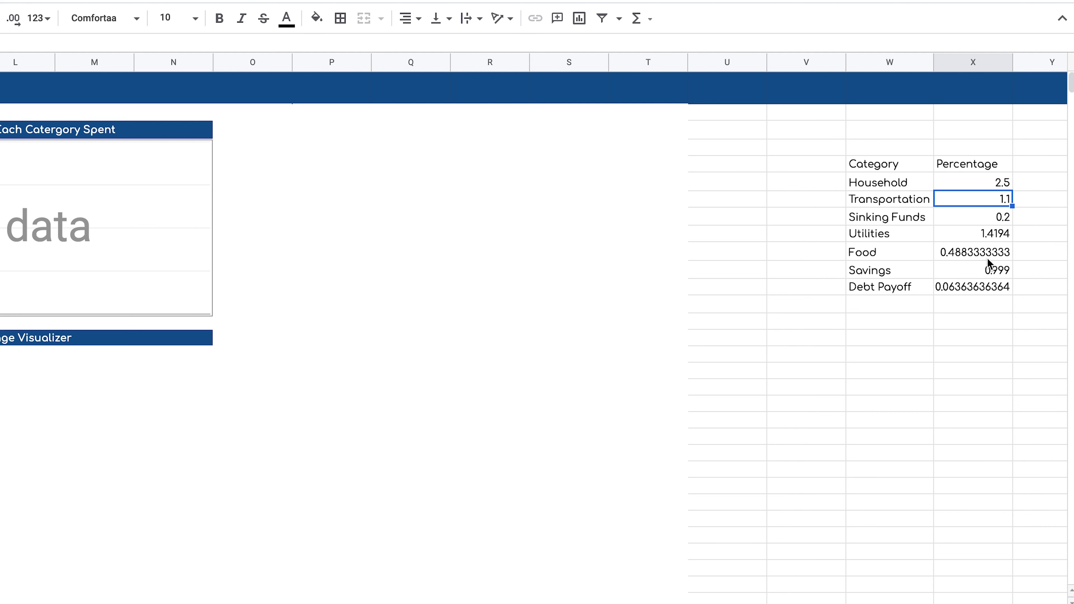
{"action": "left_click", "coordinate": [972, 291]}
{"action": "left_click", "coordinate": [972, 354]}
{"action": "left_click", "coordinate": [984, 183]}
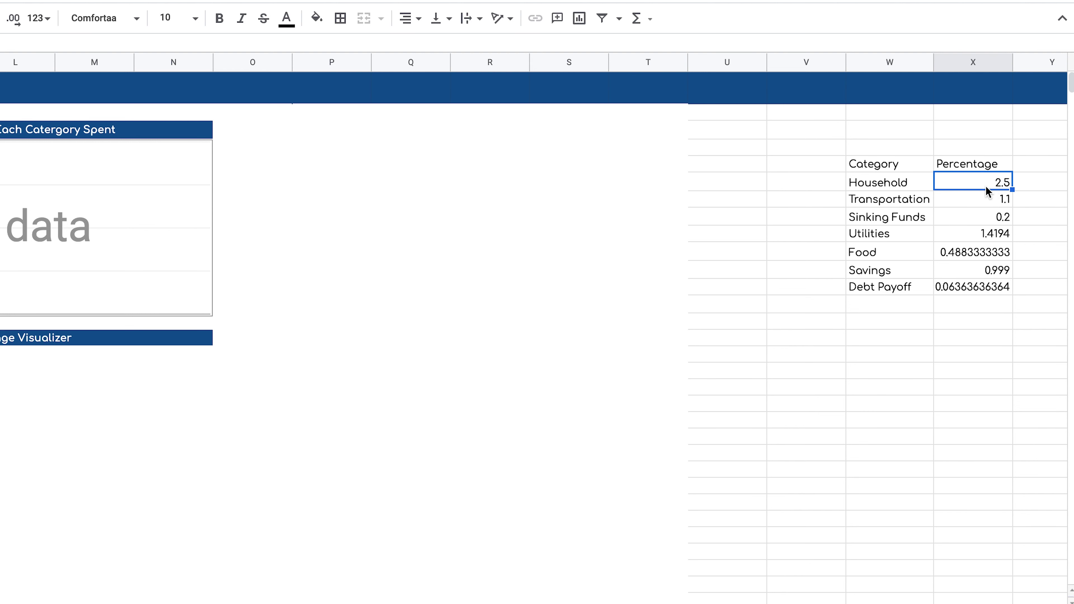
Format X6:X12 as percent with no decimal places, from 250% to 6%
{"action": "mouse_move", "coordinate": [985, 185]}
{"action": "left_mouse_down"}
{"action": "mouse_move", "coordinate": [980, 312]}
{"action": "mouse_move", "coordinate": [980, 287]}
{"action": "left_mouse_up"}
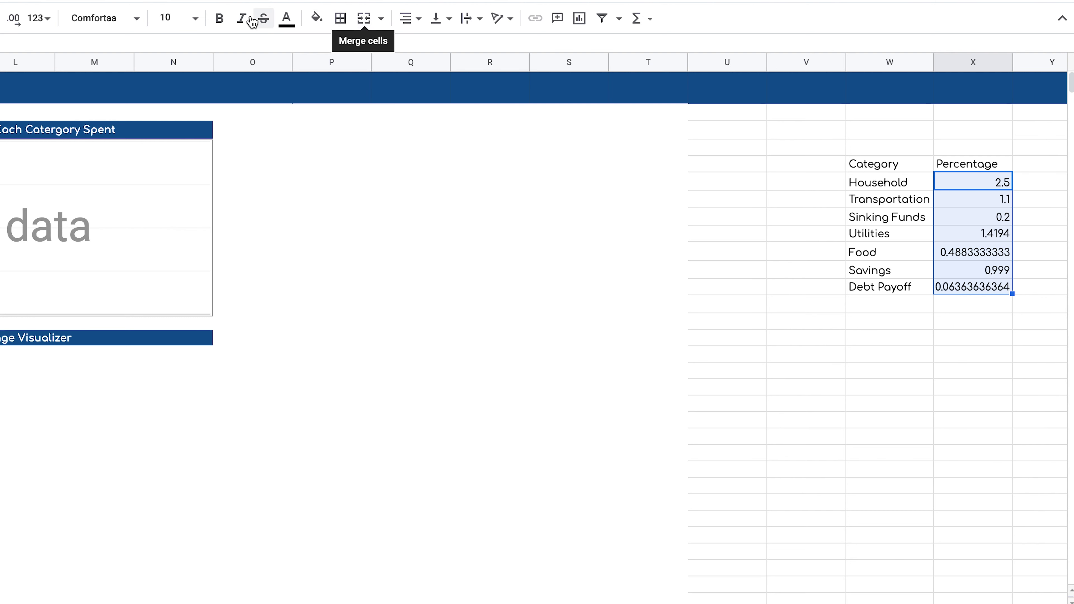
{"action": "left_click", "coordinate": [39, 18]}
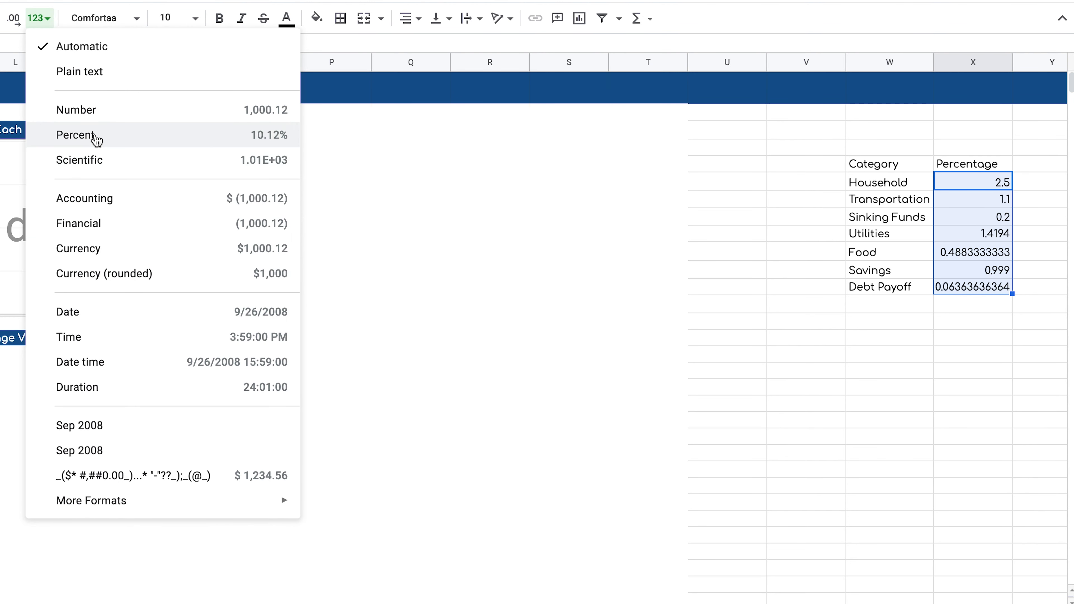
{"action": "left_click", "coordinate": [97, 135]}
{"action": "left_click", "coordinate": [975, 338]}
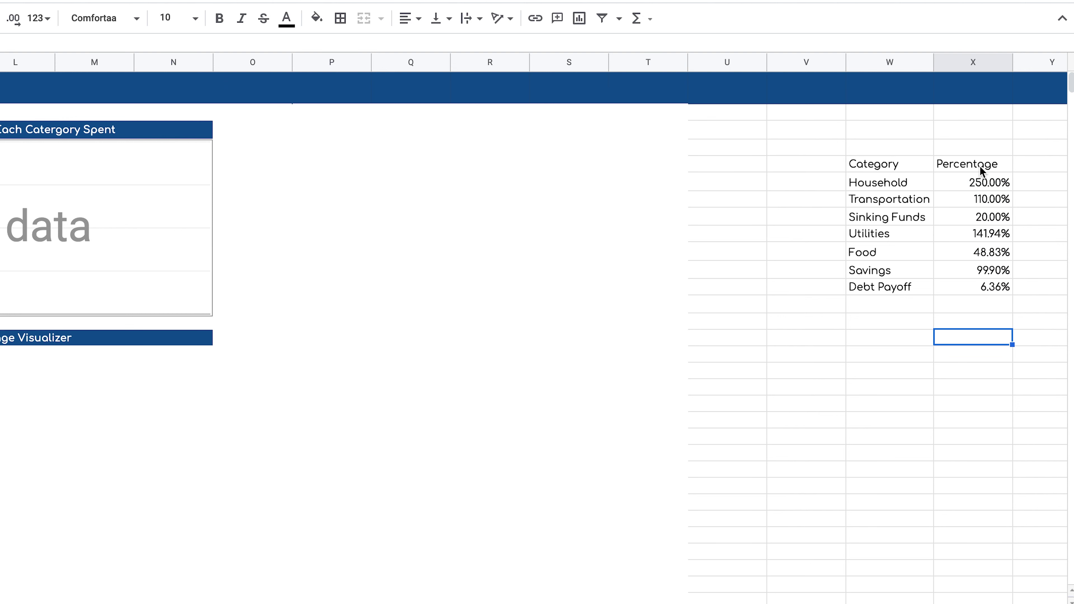
{"action": "left_click_drag", "start_coordinate": [966, 181], "coordinate": [965, 287]}
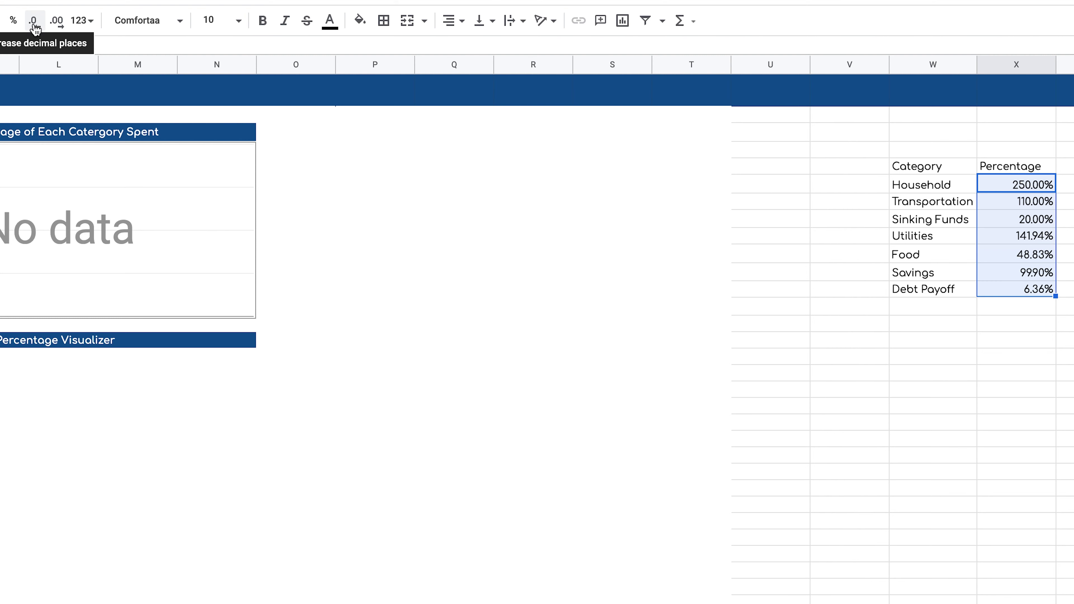
{"action": "left_click", "coordinate": [33, 21]}
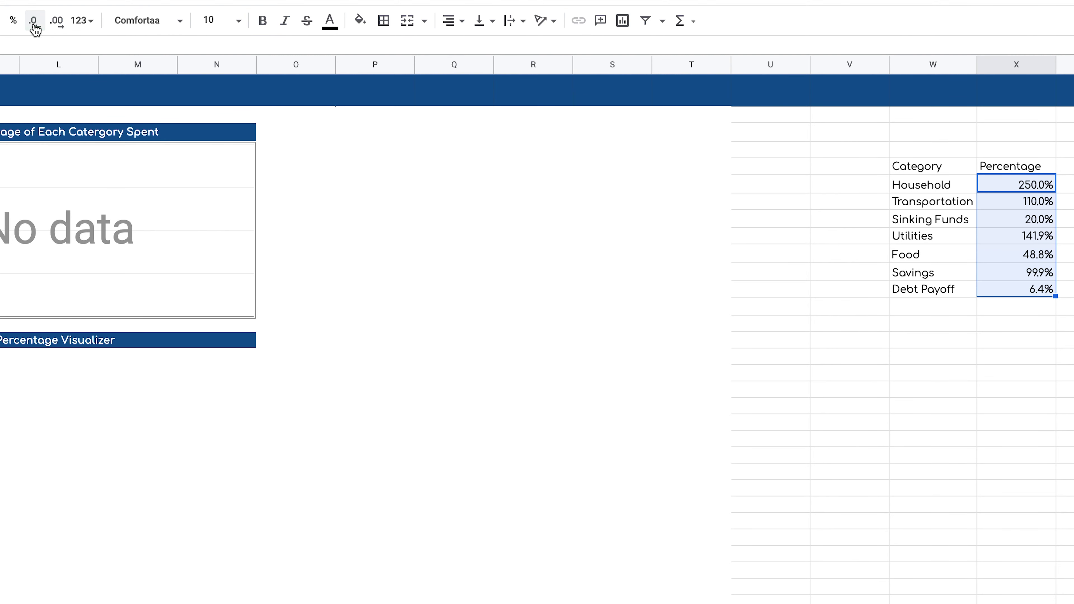
{"action": "left_click", "coordinate": [33, 24]}
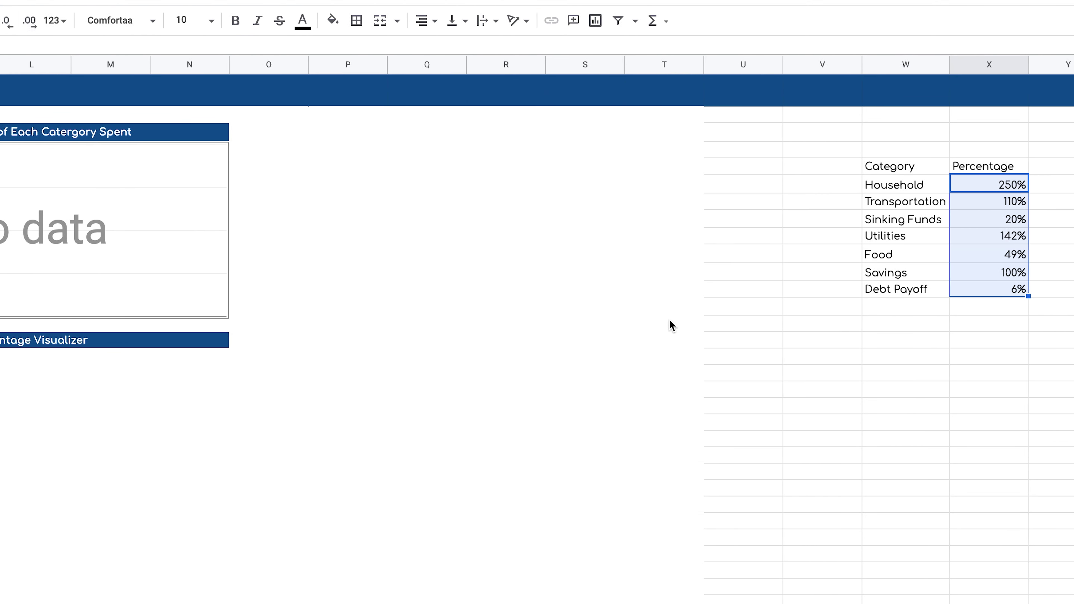
{"action": "left_click", "coordinate": [968, 362]}
{"action": "left_click_drag", "start_coordinate": [983, 183], "coordinate": [980, 291]}
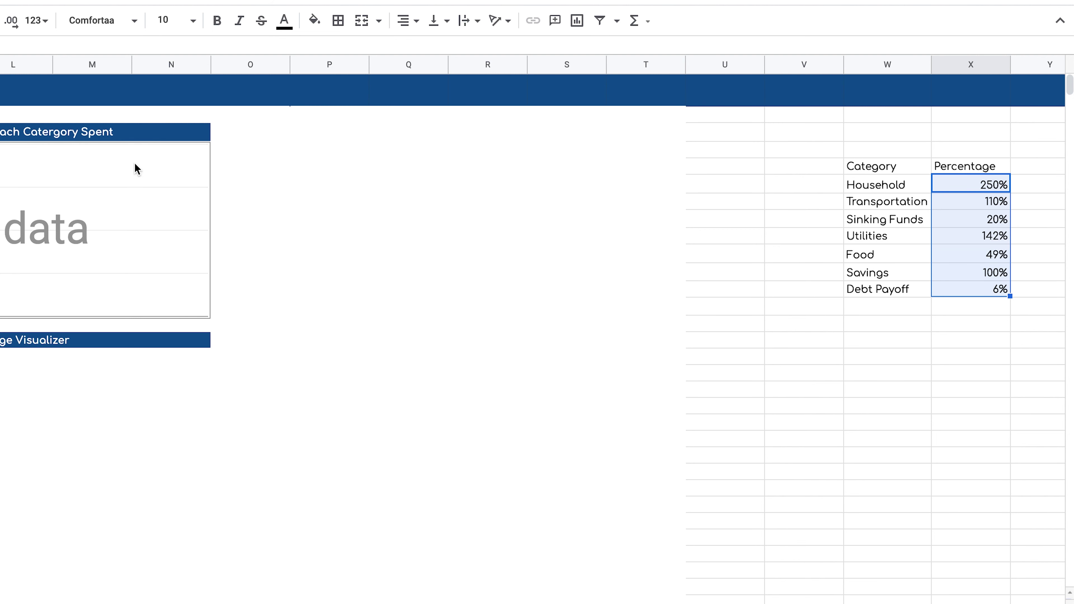
Replace the bar chart's old data ranges with W5:X12
{"action": "left_click", "coordinate": [22, 166]}
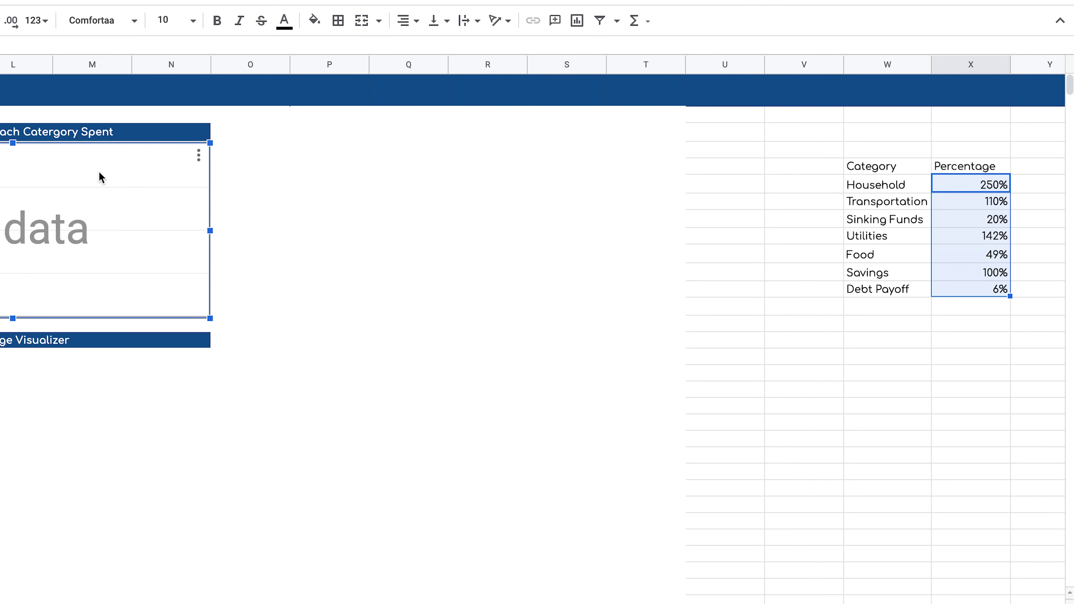
{"action": "double_click", "coordinate": [115, 172]}
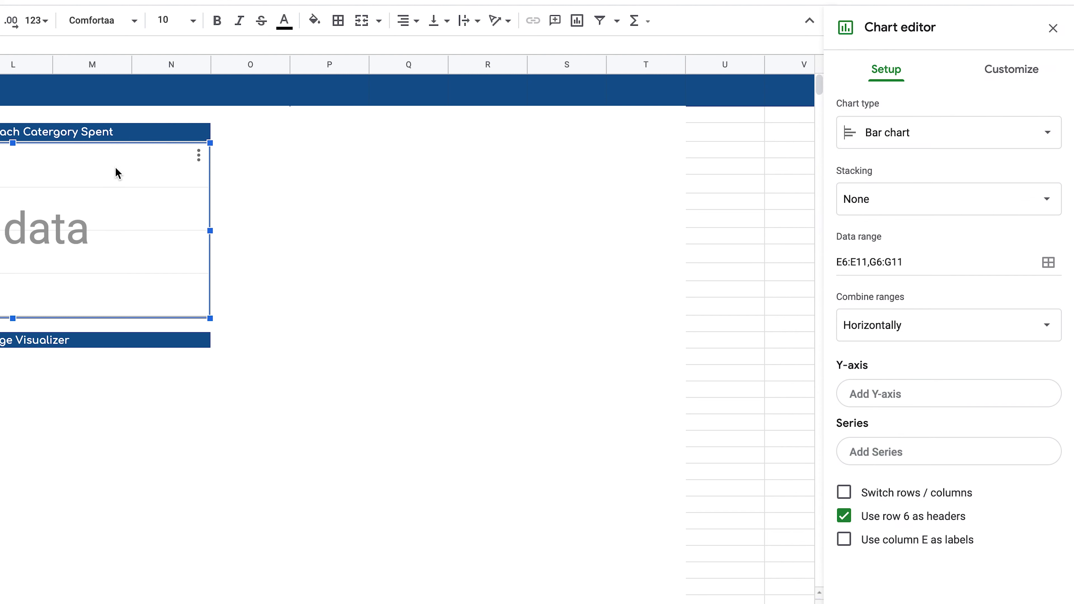
{"action": "left_click", "coordinate": [944, 141]}
{"action": "left_click", "coordinate": [945, 142]}
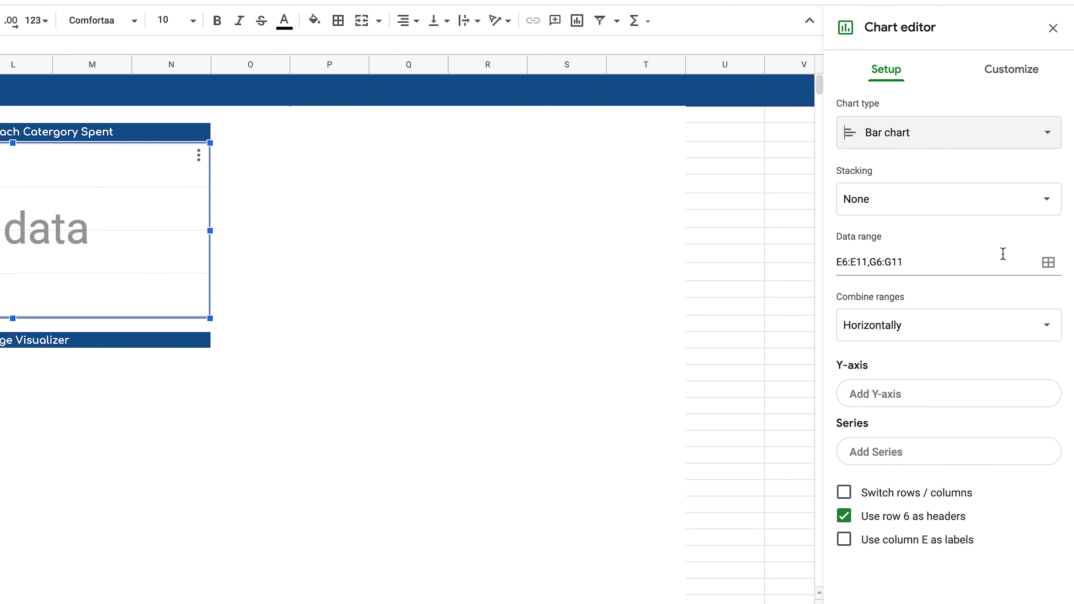
{"action": "left_click", "coordinate": [1048, 263]}
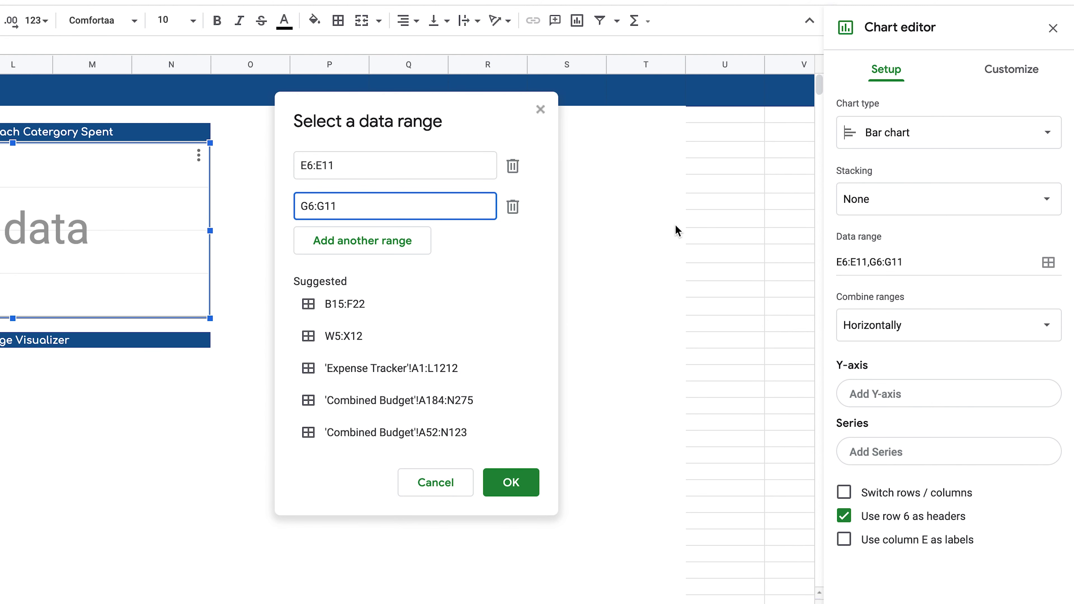
{"action": "scroll", "coordinate": [709, 226], "scroll_direction": "right", "scroll_amount": 5}
{"action": "left_click", "coordinate": [512, 167]}
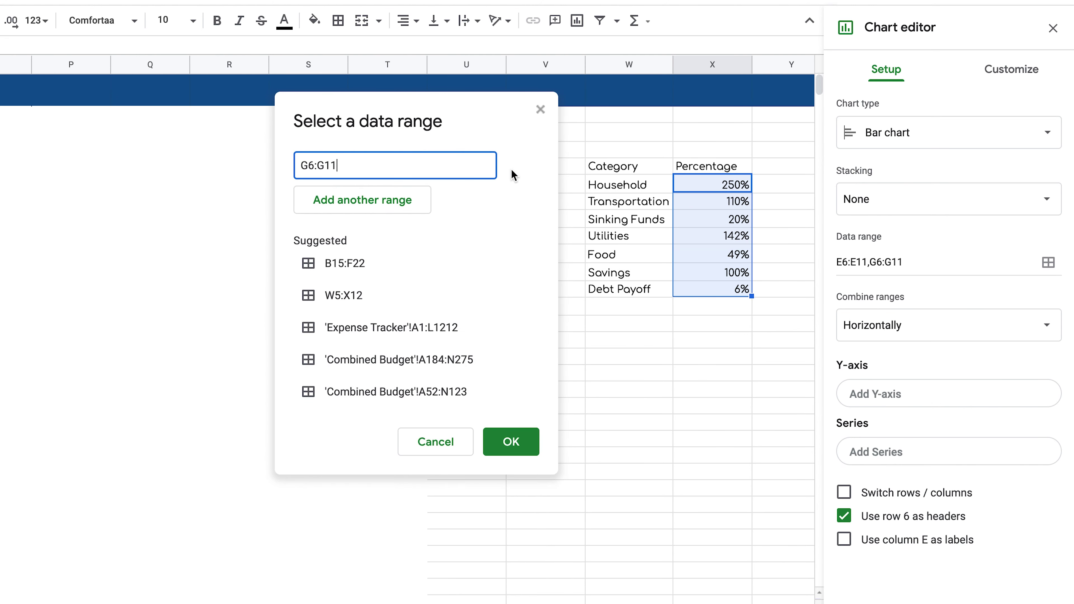
{"action": "key", "text": "ctrl+a"}
{"action": "key", "text": "BackSpace"}
{"action": "left_click_drag", "start_coordinate": [604, 167], "coordinate": [716, 289]}
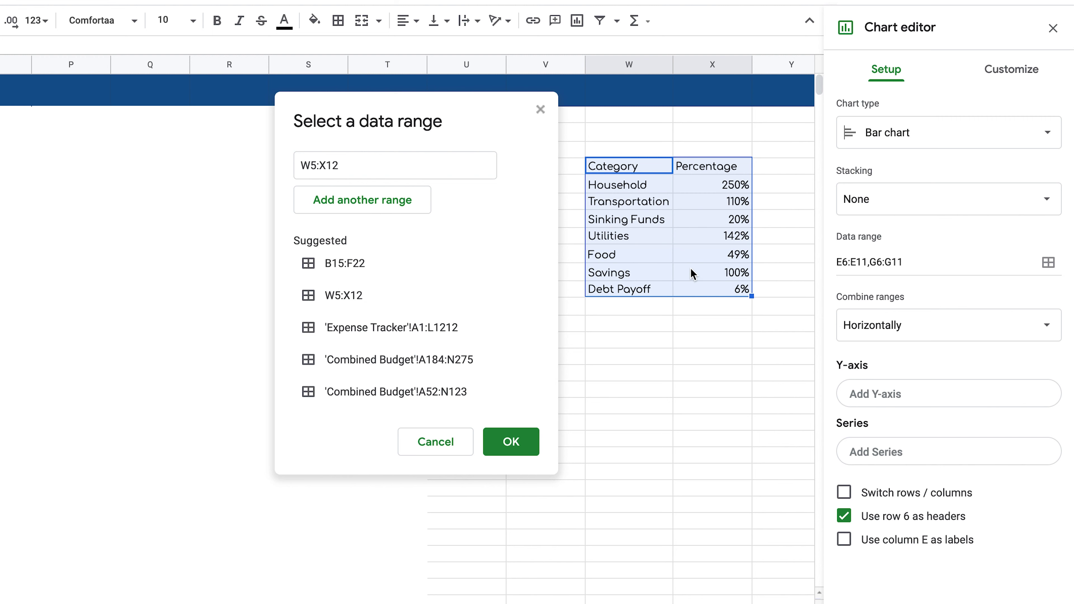
{"action": "left_click", "coordinate": [512, 442]}
Use Category as the chart's Y-axis and Percentage as its series
{"action": "left_click", "coordinate": [936, 338]}
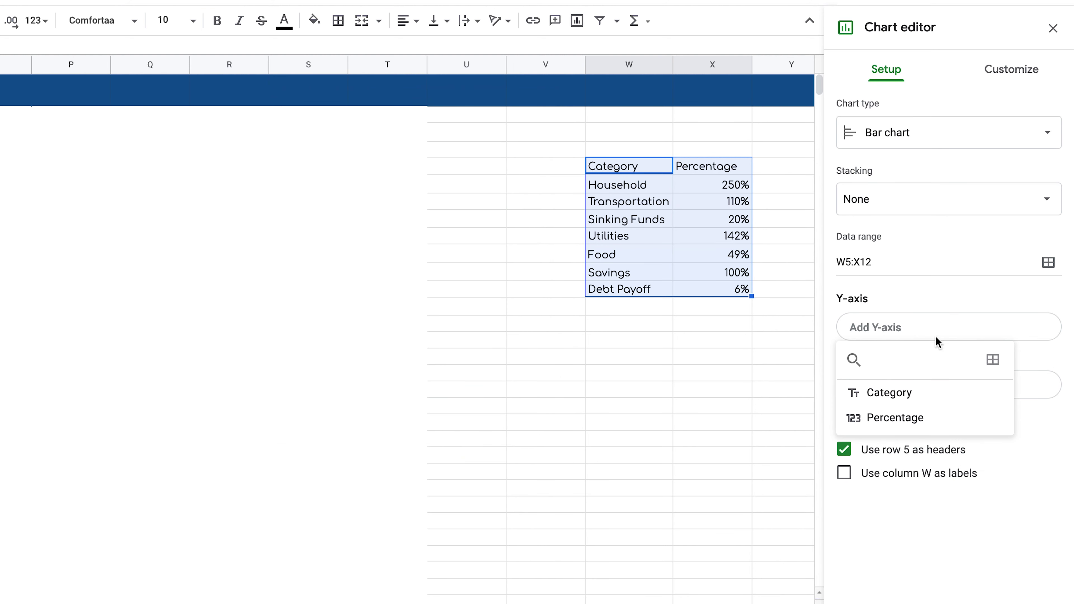
{"action": "left_click", "coordinate": [890, 399]}
{"action": "left_click", "coordinate": [938, 437]}
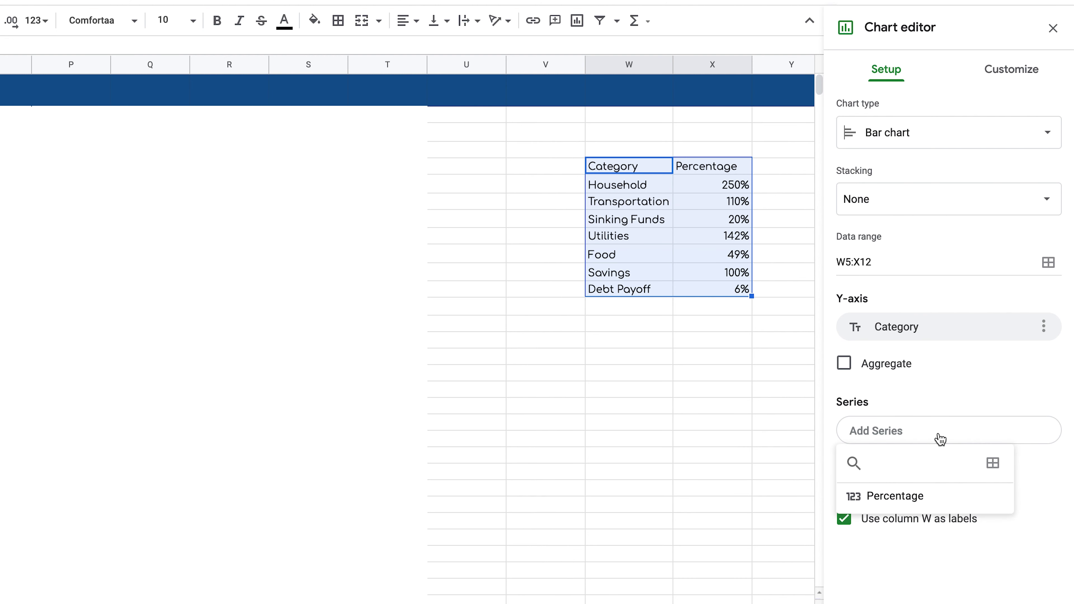
{"action": "left_click", "coordinate": [892, 497]}
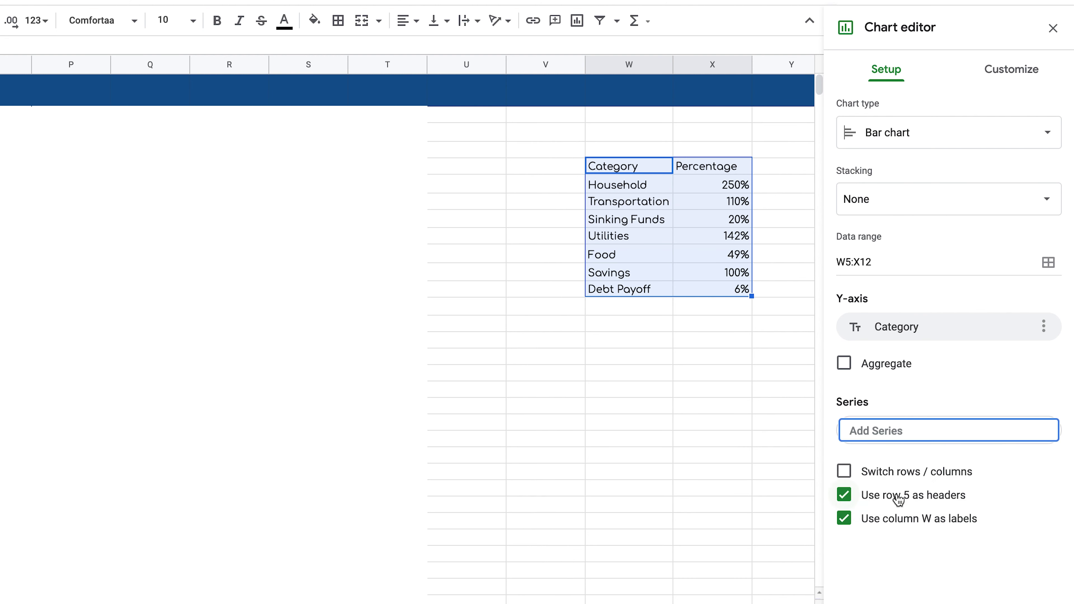
{"action": "scroll", "coordinate": [367, 340], "scroll_direction": "left", "scroll_amount": 15}
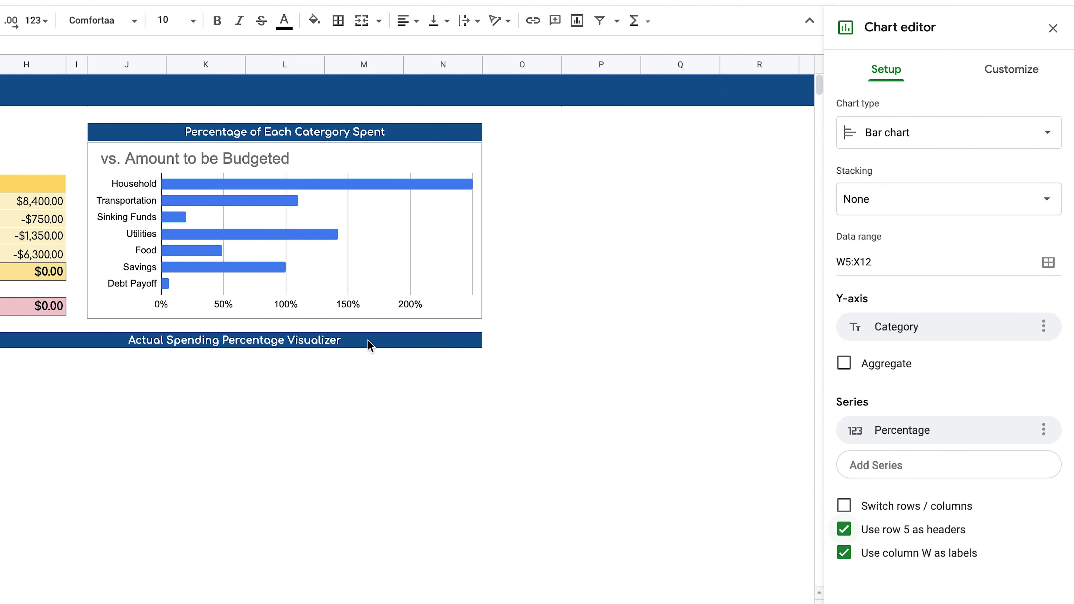
{"action": "scroll", "coordinate": [368, 345], "scroll_direction": "right", "scroll_amount": 3}
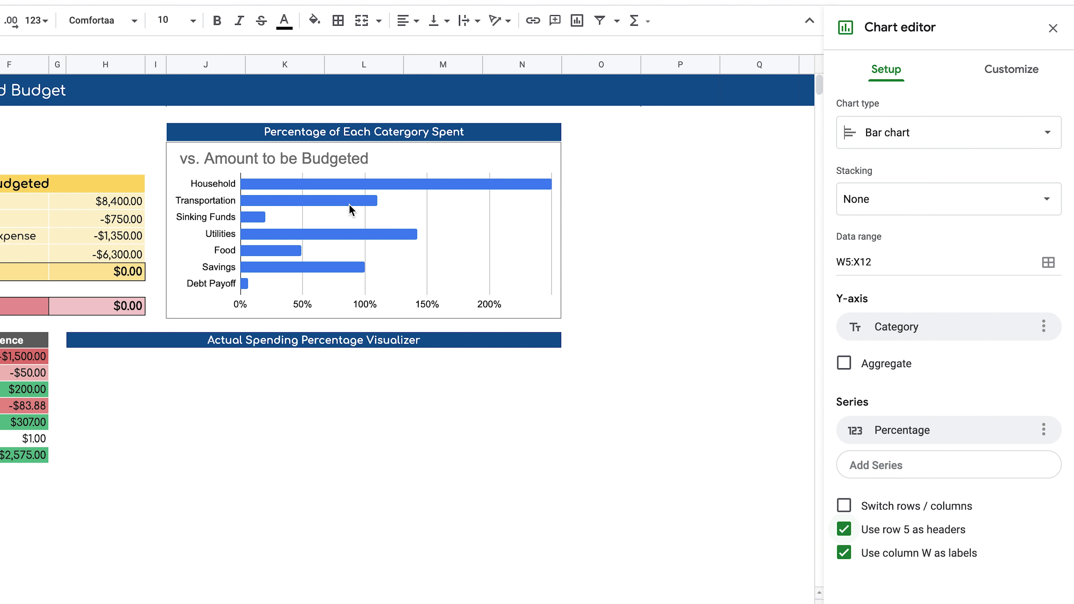
{"action": "left_click", "coordinate": [334, 153]}
{"action": "left_click", "coordinate": [428, 192]}
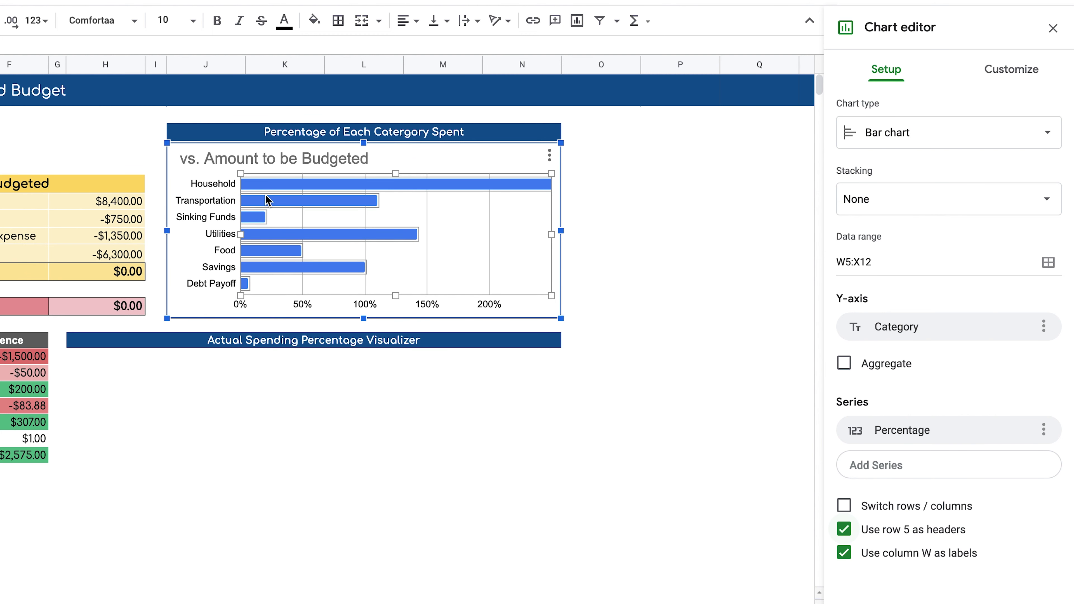
{"action": "left_click", "coordinate": [496, 237]}
Delete the bar chart's 'vs. Amount to be Budgeted' title
{"action": "left_click", "coordinate": [276, 169]}
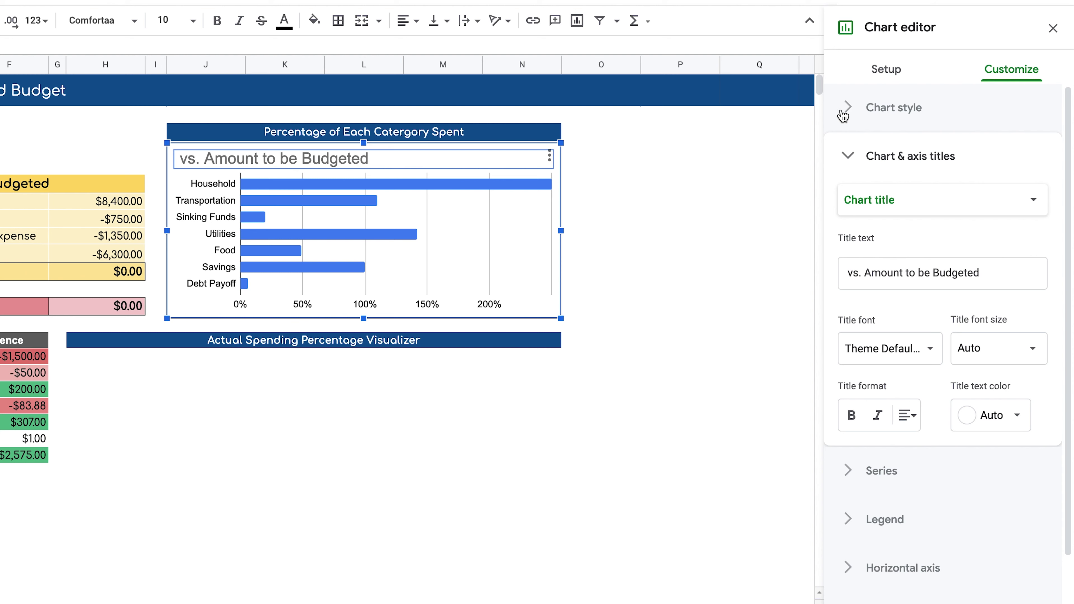
{"action": "double_click", "coordinate": [847, 156]}
{"action": "triple_click", "coordinate": [934, 266]}
{"action": "key", "text": "BackSpace"}
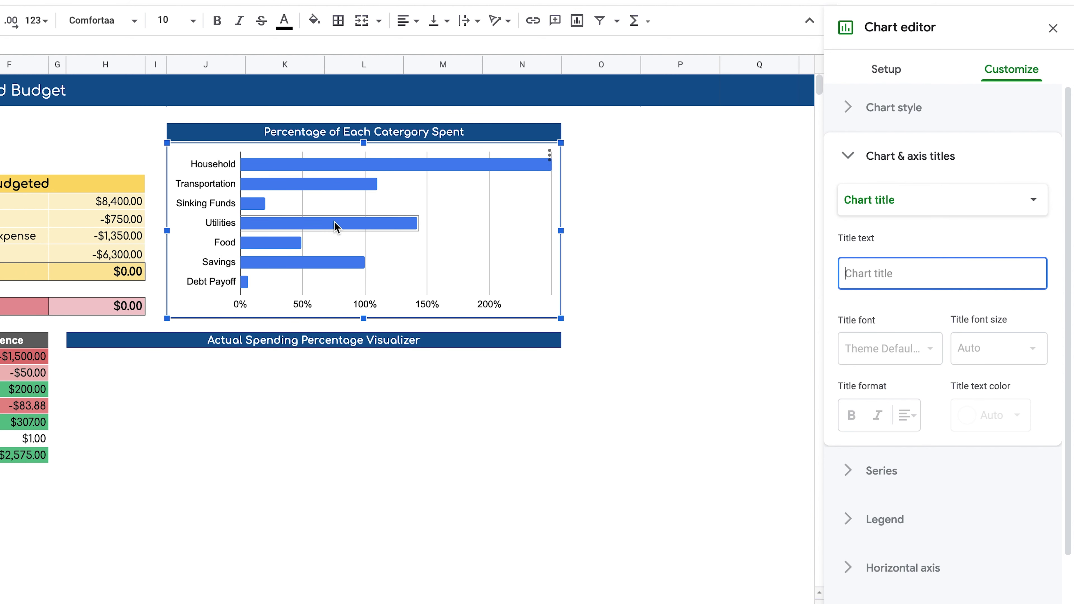
{"action": "left_click", "coordinate": [852, 151]}
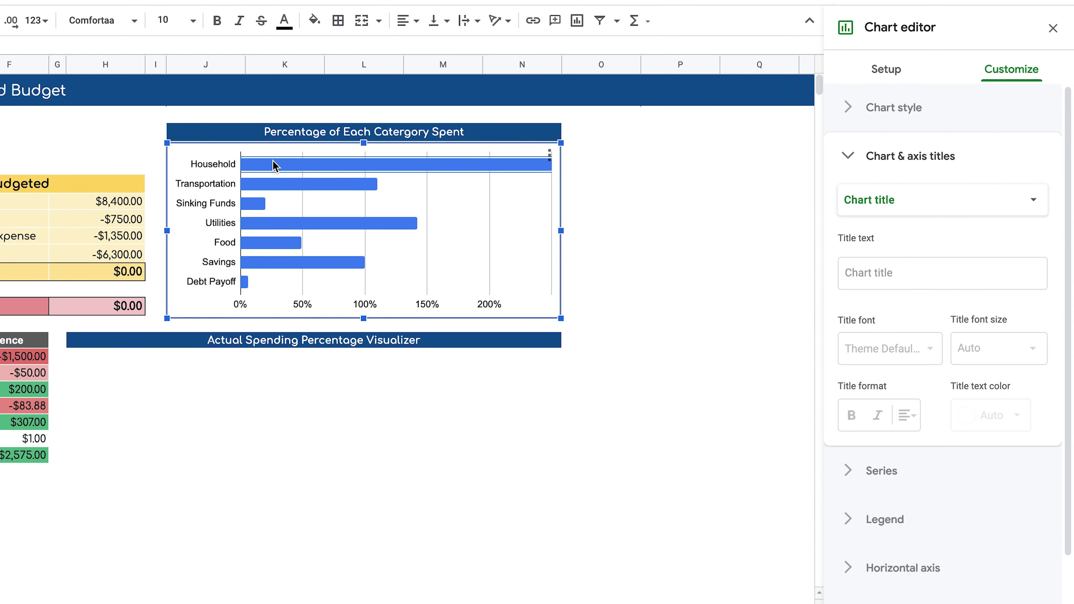
{"action": "left_click", "coordinate": [924, 163]}
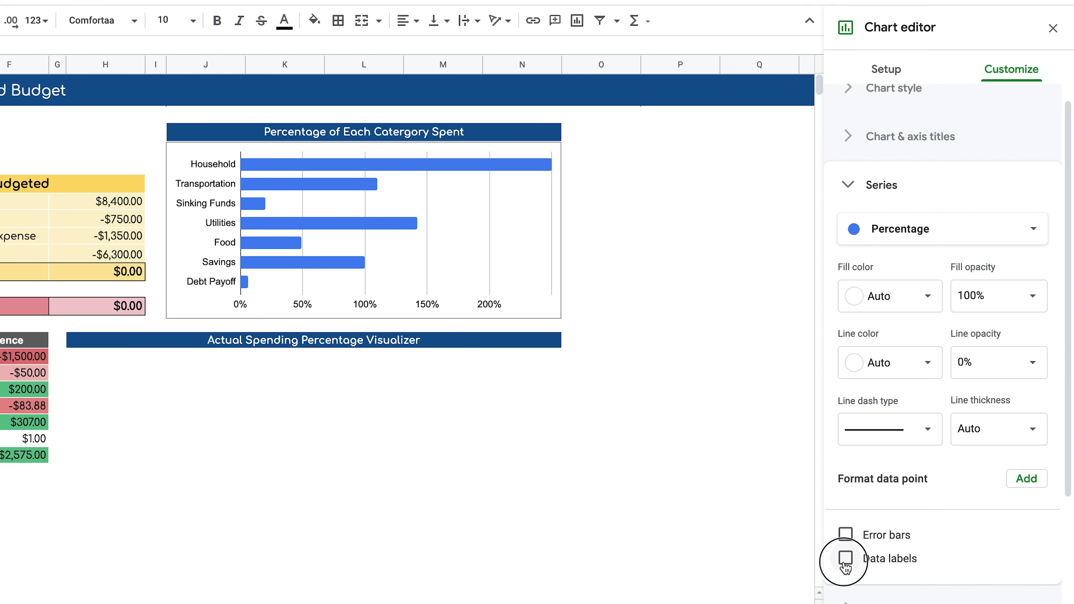
Turn on data labels so each bar shows its percentage
{"action": "left_click", "coordinate": [845, 558]}
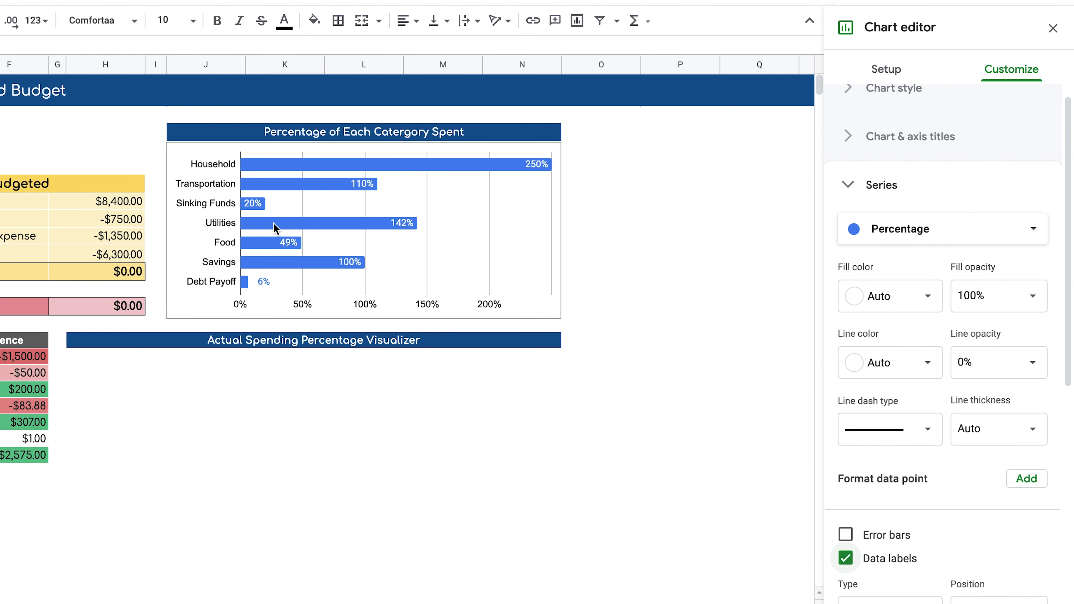
{"action": "left_click", "coordinate": [238, 311]}
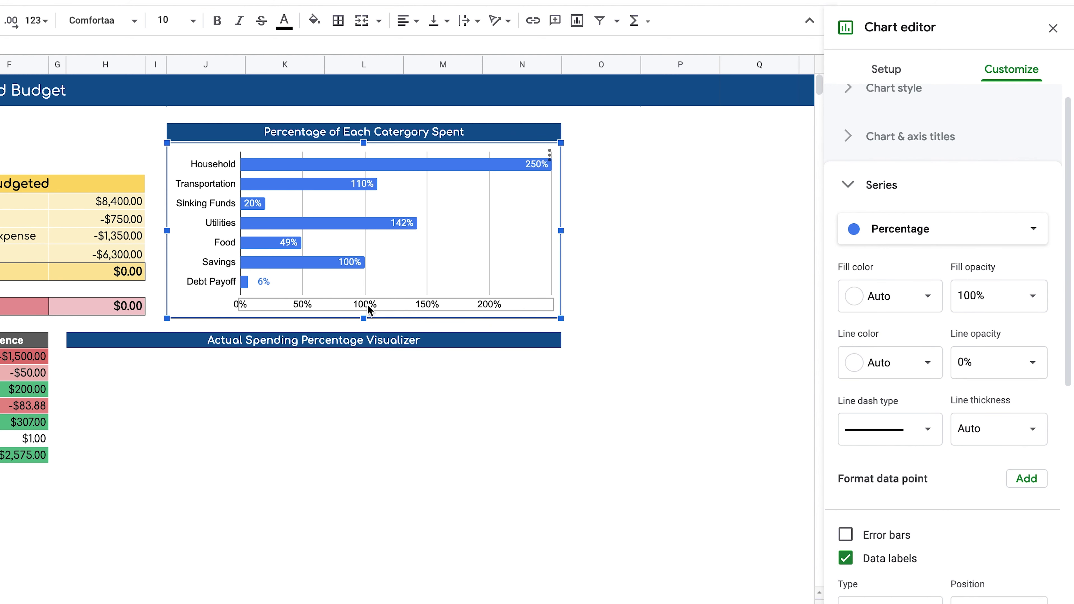
{"action": "left_click", "coordinate": [868, 182]}
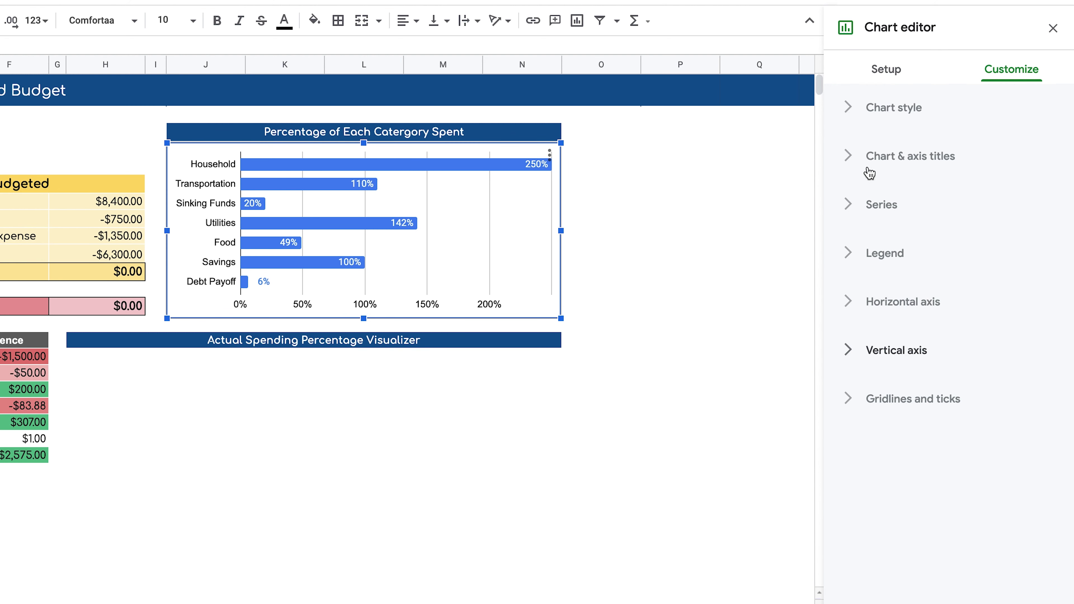
Try horizontal axis min 0 and max 1.5, then clear both back to automatic
{"action": "left_click", "coordinate": [848, 312]}
{"action": "scroll", "coordinate": [886, 456], "scroll_direction": "down", "scroll_amount": 2}
{"action": "left_click", "coordinate": [898, 448]}
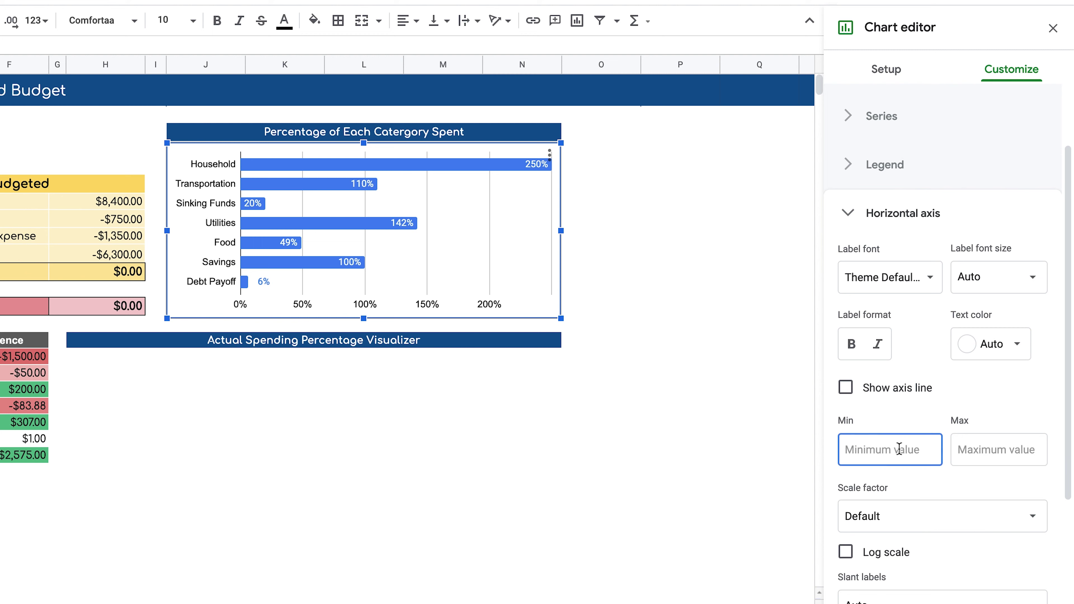
{"action": "type", "text": "0"}
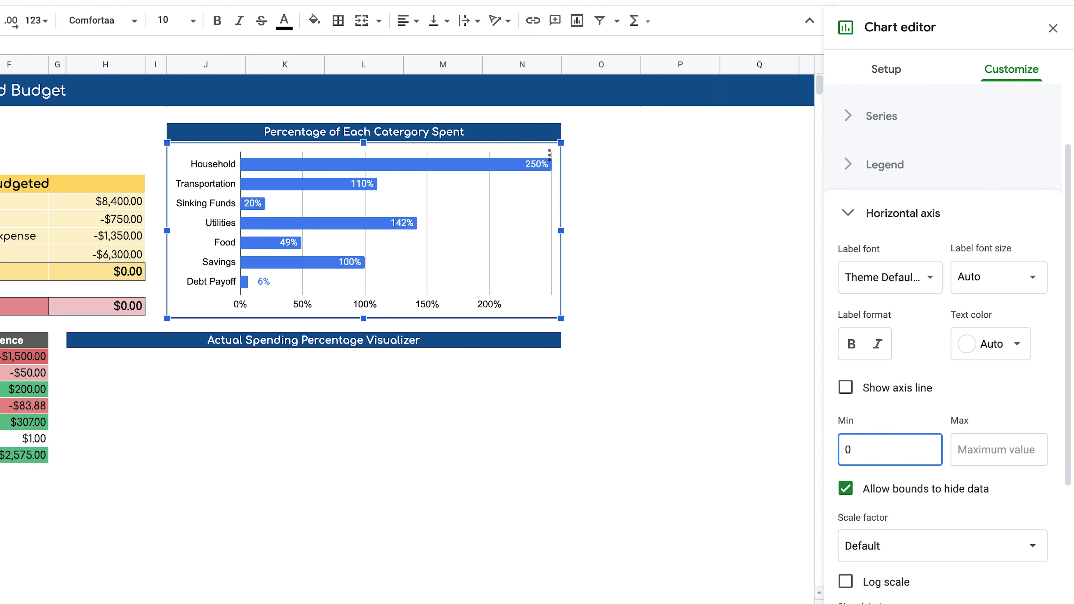
{"action": "left_click", "coordinate": [970, 452]}
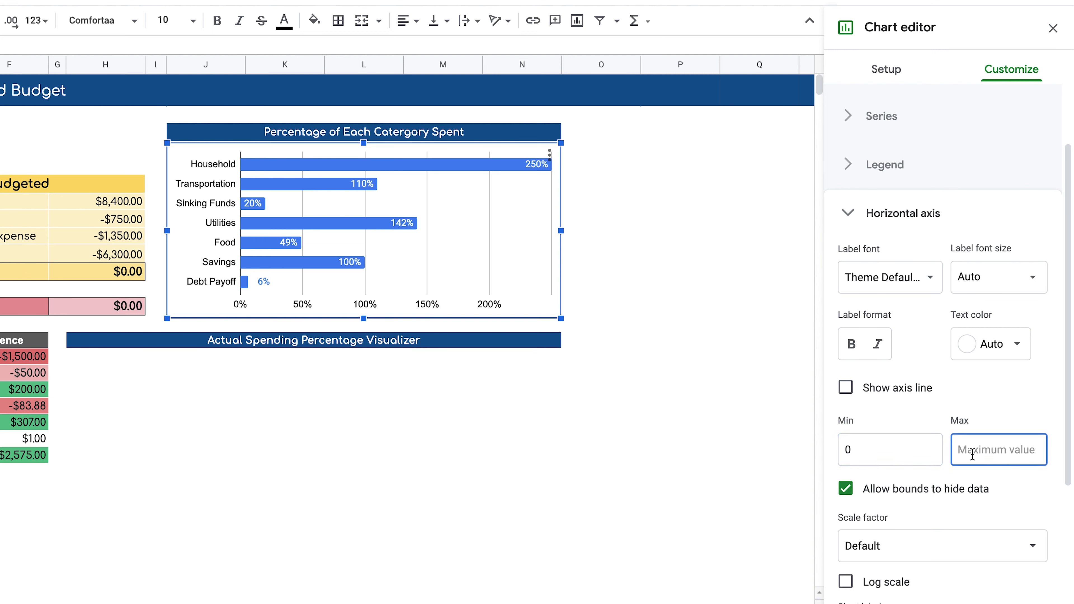
{"action": "type", "text": "1.5"}
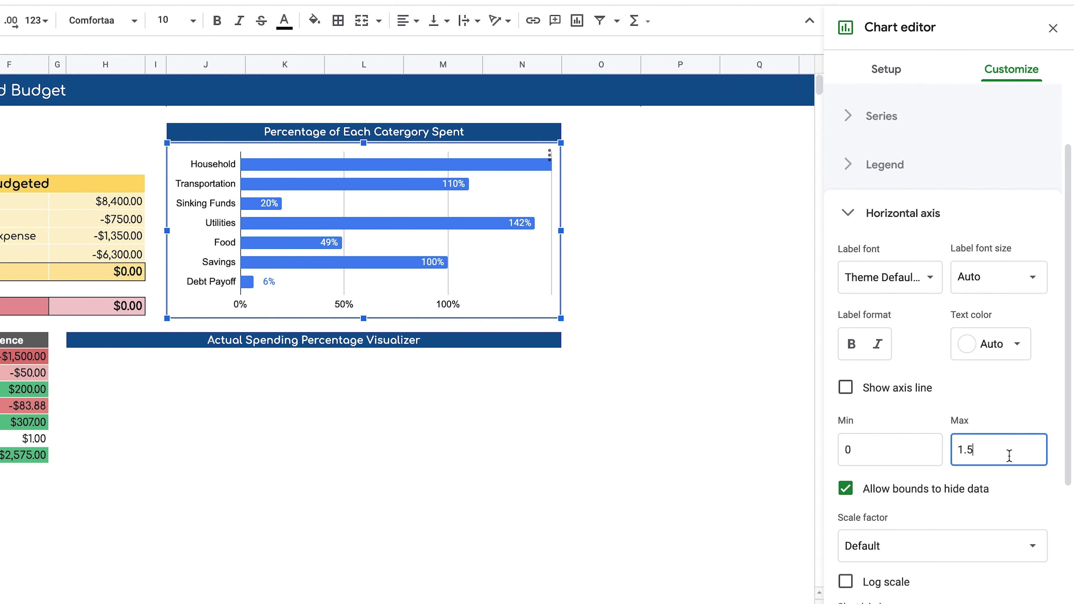
{"action": "left_click", "coordinate": [1021, 457]}
{"action": "key", "text": "ctrl+a"}
{"action": "key", "text": "BackSpace"}
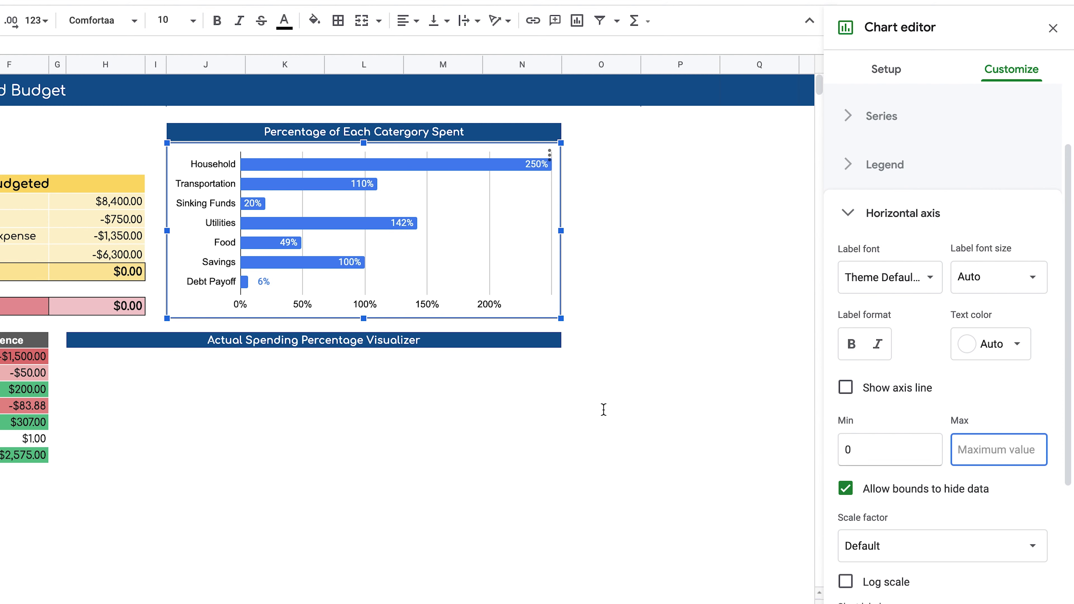
{"action": "key", "text": "shift+Tab"}
{"action": "key", "text": "BackSpace"}
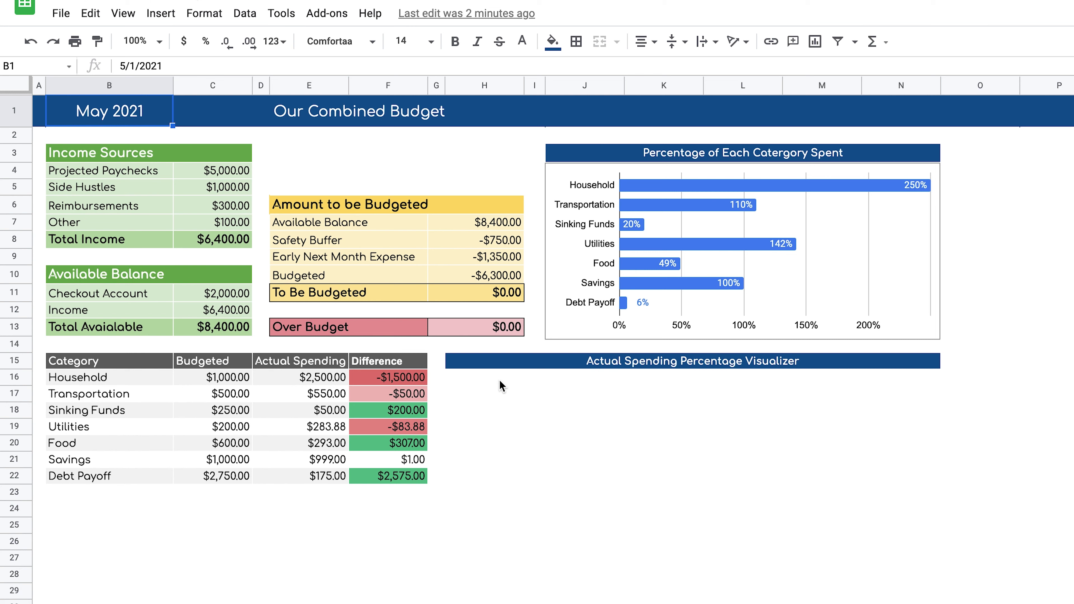
Insert a new chart from H16 and place it under the Actual Spending Percentage Visualizer banner
{"action": "left_click", "coordinate": [486, 380]}
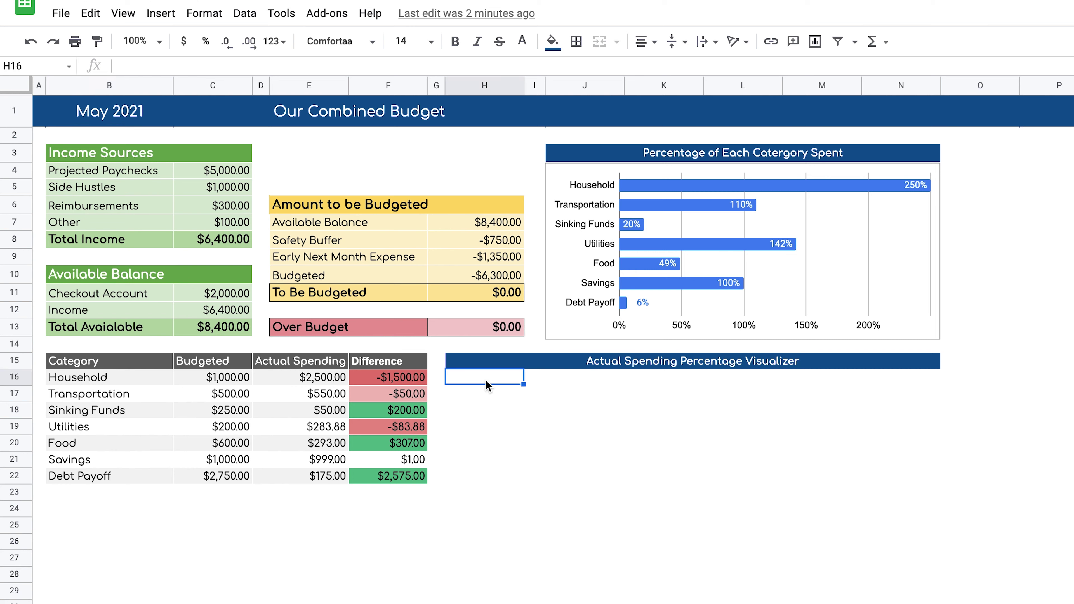
{"action": "left_click", "coordinate": [158, 13]}
{"action": "left_click", "coordinate": [197, 240]}
{"action": "left_click_drag", "start_coordinate": [646, 214], "coordinate": [821, 382]}
{"action": "scroll", "coordinate": [945, 533], "scroll_direction": "down", "scroll_amount": 1}
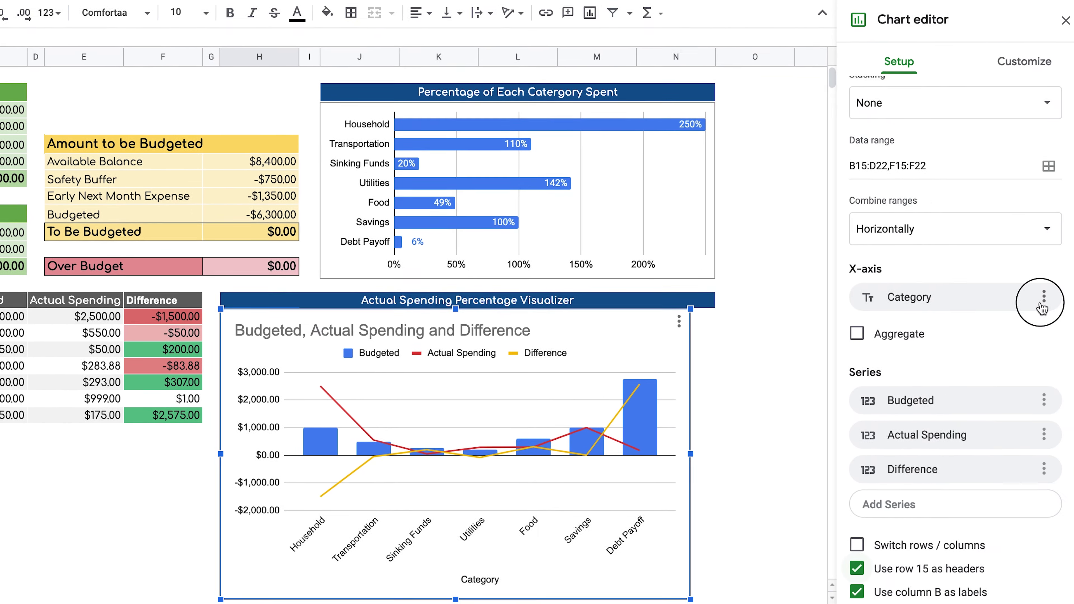
Remove the Category axis and Budgeted, Actual Spending, Difference series, then make the chart wider and shorter
{"action": "left_click", "coordinate": [1032, 294]}
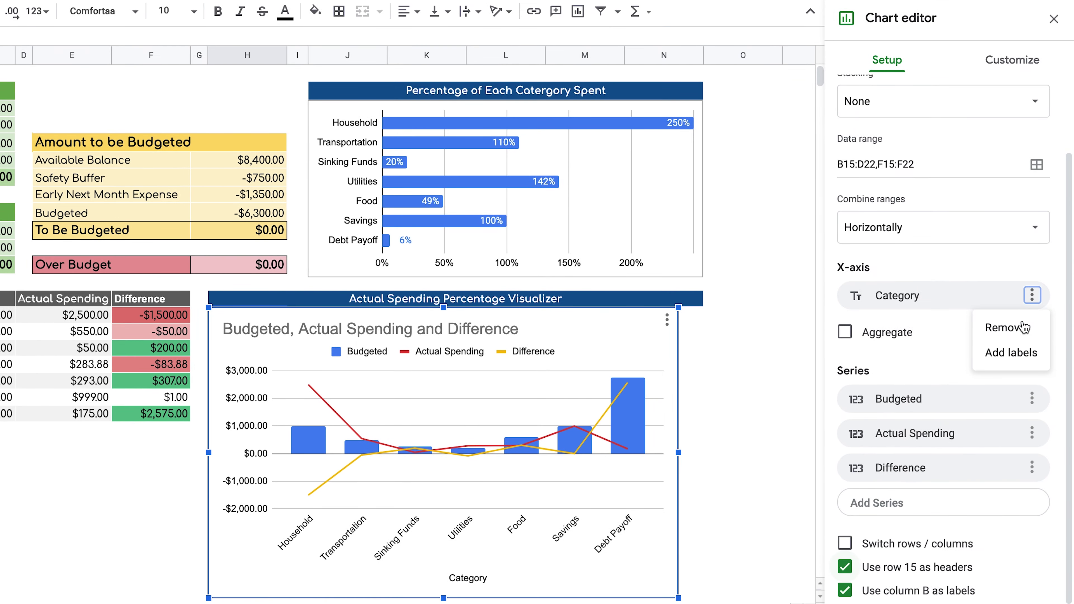
{"action": "left_click", "coordinate": [1005, 328]}
{"action": "left_click", "coordinate": [1031, 397]}
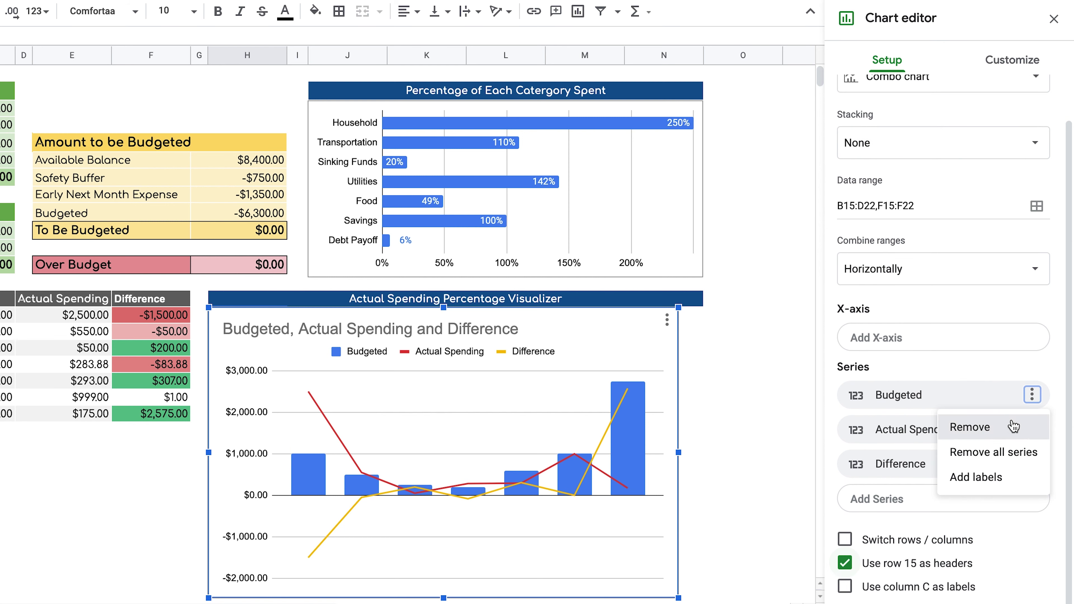
{"action": "left_click", "coordinate": [1019, 423]}
{"action": "left_click", "coordinate": [1032, 428]}
{"action": "left_click", "coordinate": [1032, 458]}
{"action": "left_click", "coordinate": [1032, 466]}
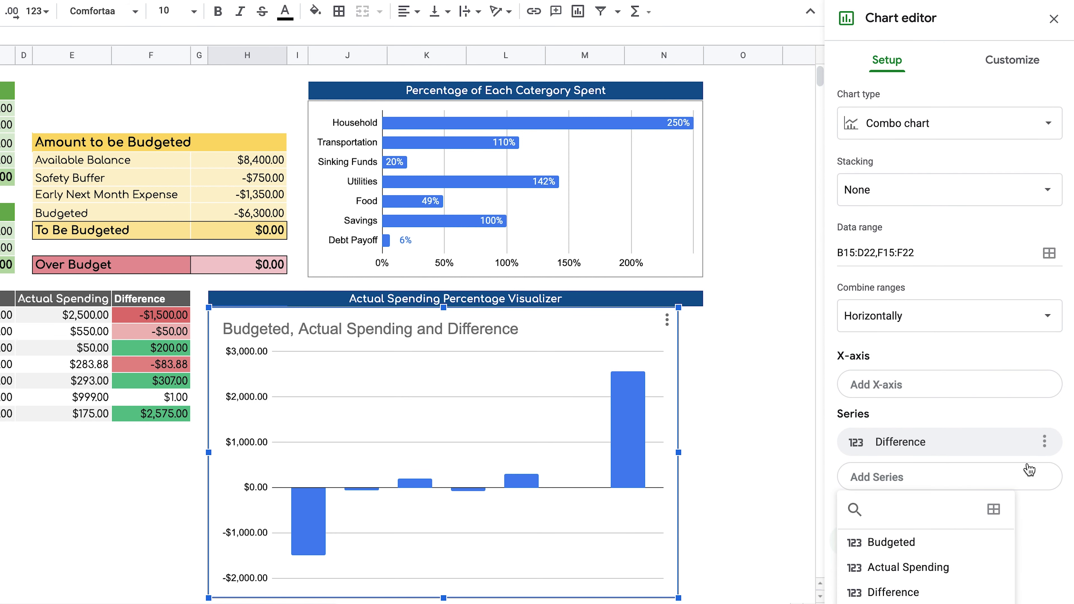
{"action": "left_click", "coordinate": [1045, 442]}
{"action": "left_click", "coordinate": [983, 474]}
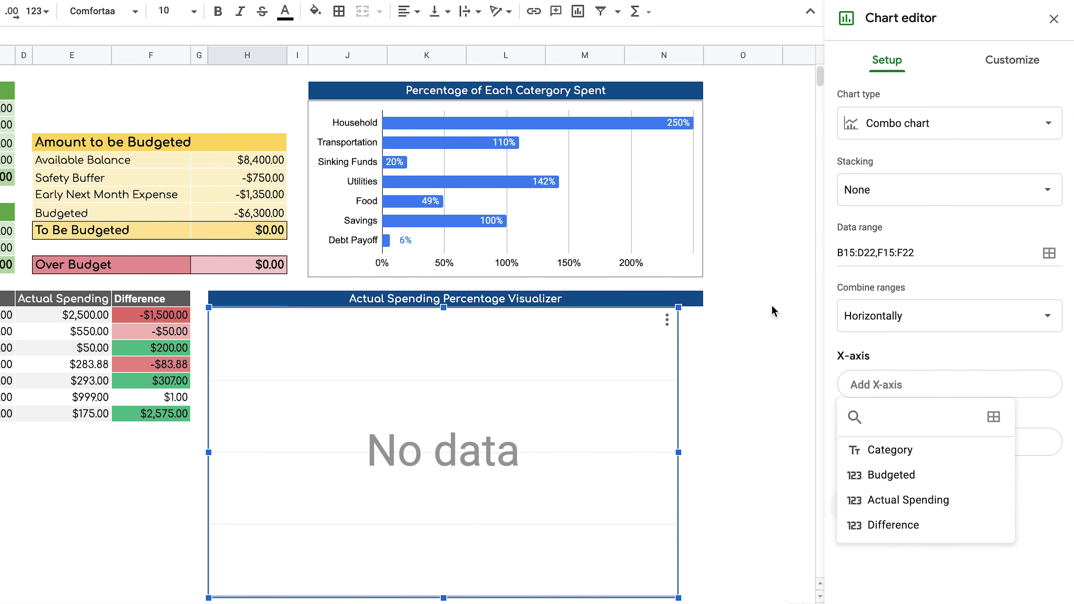
{"action": "left_click_drag", "start_coordinate": [678, 452], "coordinate": [703, 451]}
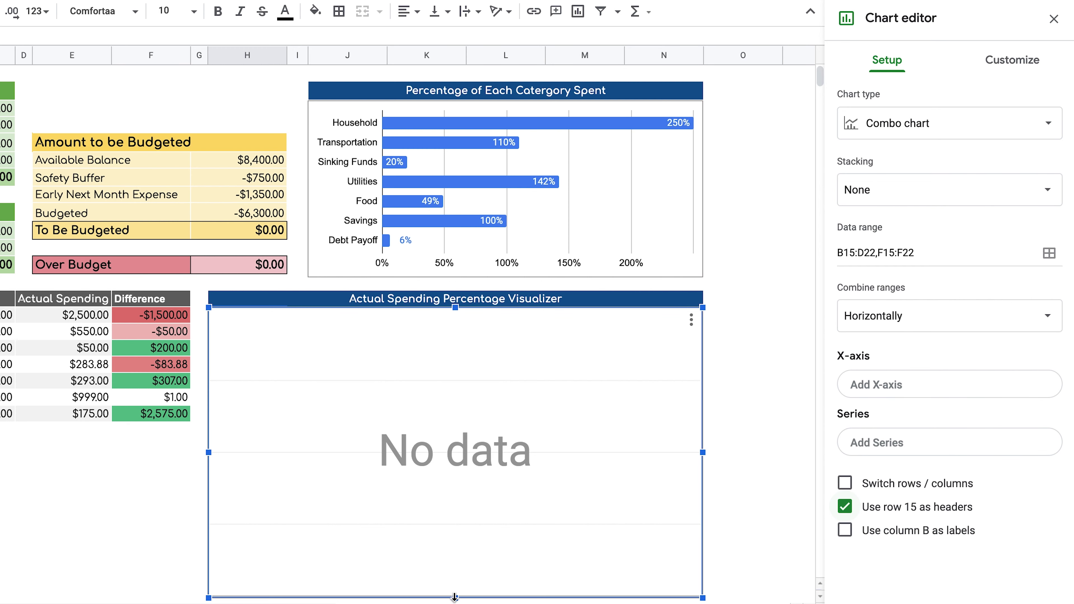
{"action": "left_click_drag", "start_coordinate": [454, 596], "coordinate": [455, 554]}
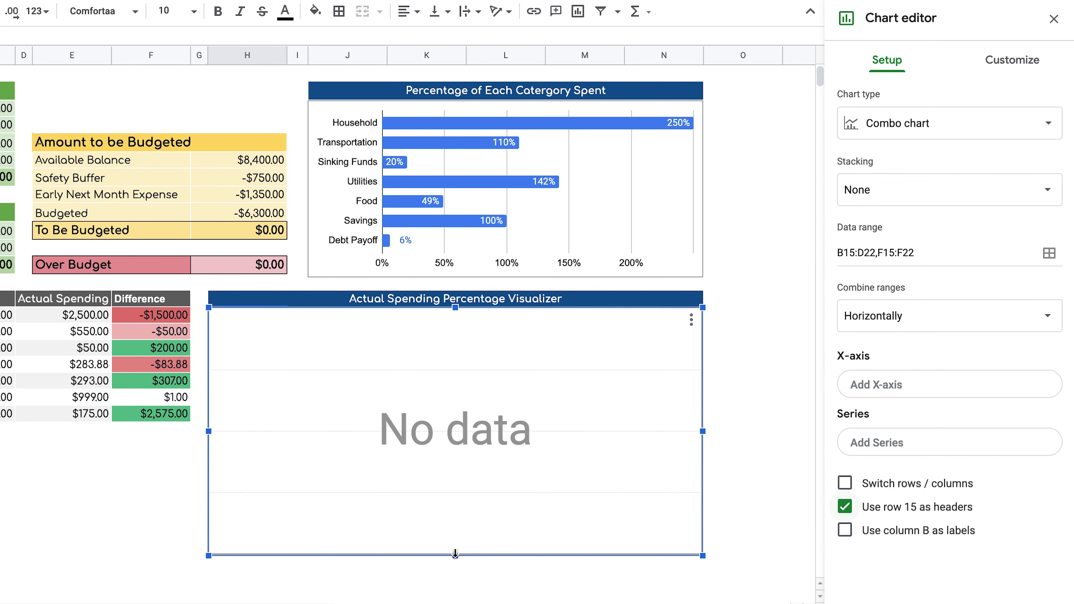
Change the chart type to 3D pie chart
{"action": "left_click", "coordinate": [972, 139]}
{"action": "scroll", "coordinate": [1020, 256], "scroll_direction": "down", "scroll_amount": 10}
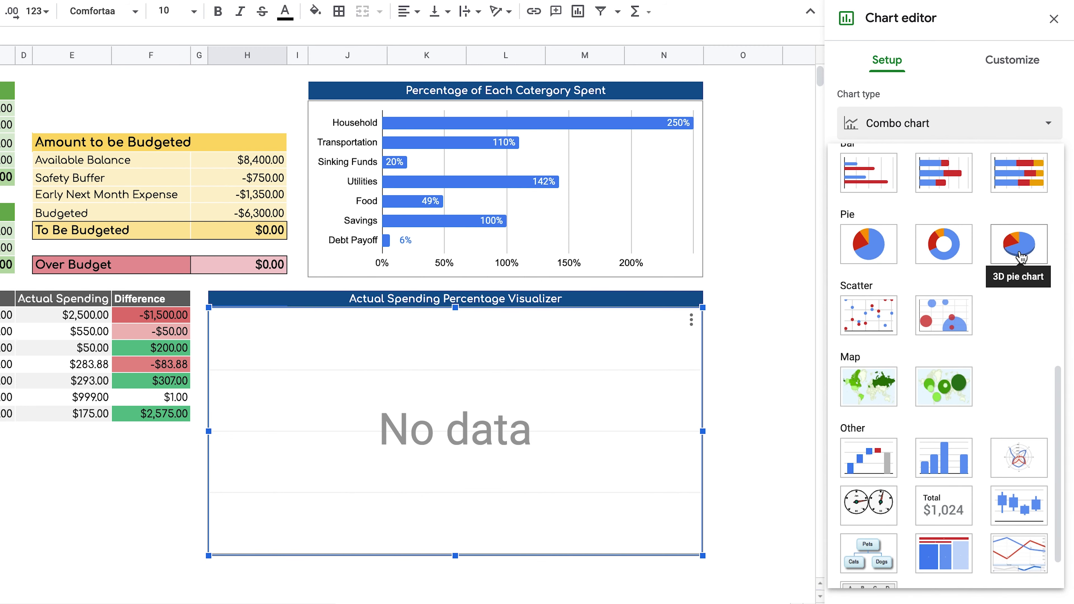
{"action": "left_click", "coordinate": [1020, 254]}
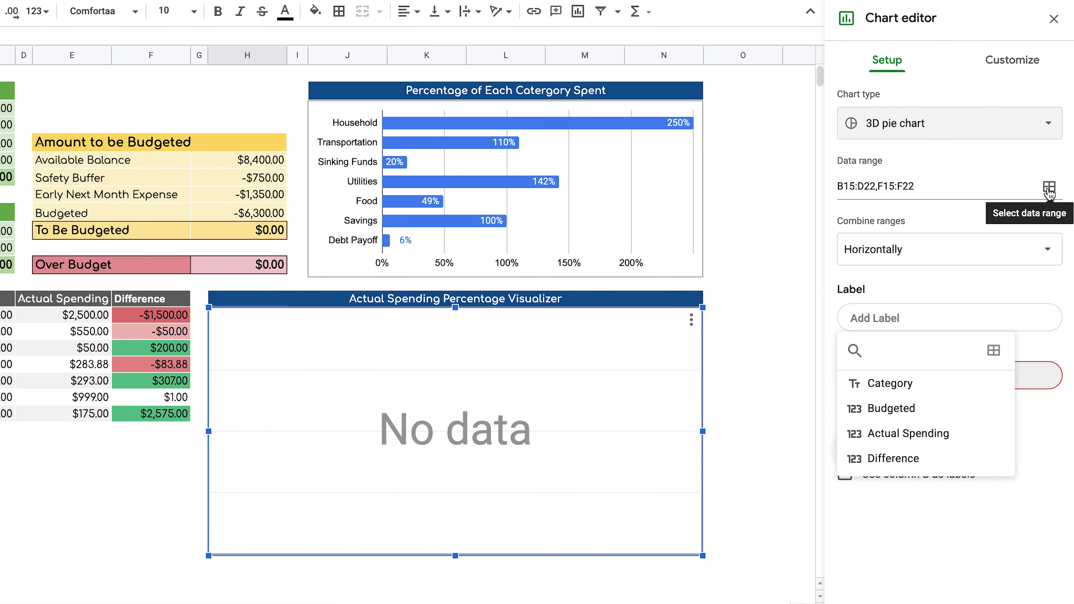
Set the pie's data ranges to B15:B22 and D15:E22
{"action": "left_click", "coordinate": [1046, 193]}
{"action": "left_click", "coordinate": [513, 201]}
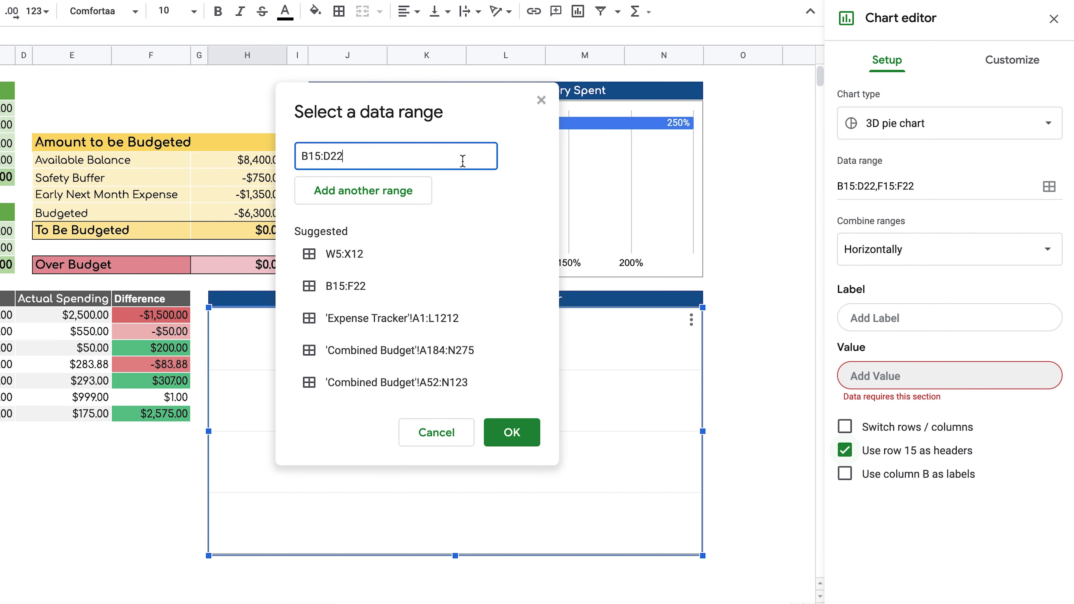
{"action": "left_click_drag", "start_coordinate": [461, 157], "coordinate": [301, 157]}
{"action": "key", "text": "BackSpace"}
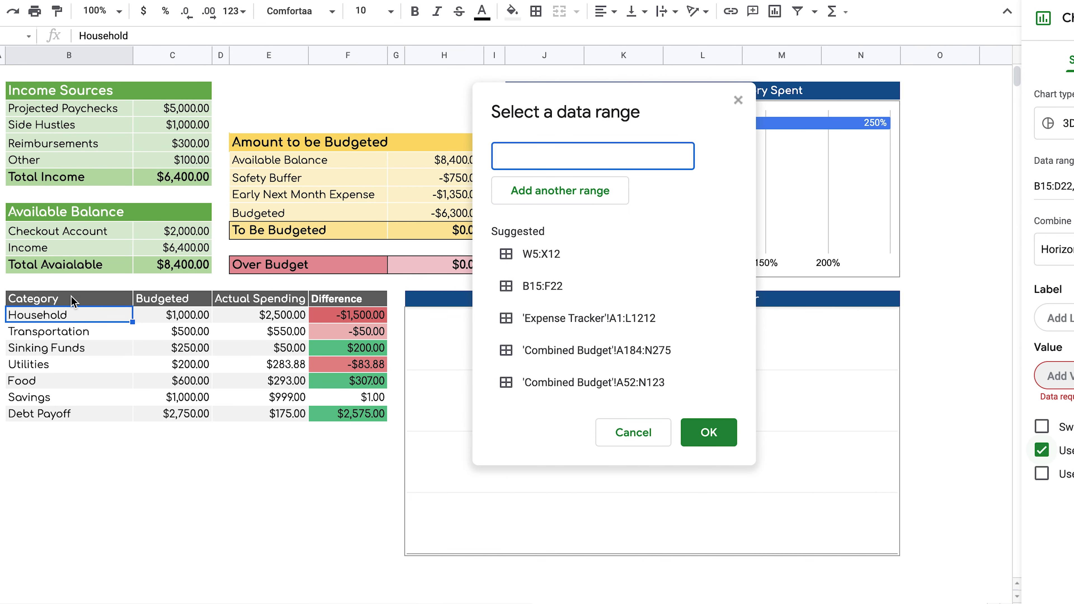
{"action": "left_click_drag", "start_coordinate": [60, 301], "coordinate": [62, 424]}
{"action": "left_click", "coordinate": [566, 192]}
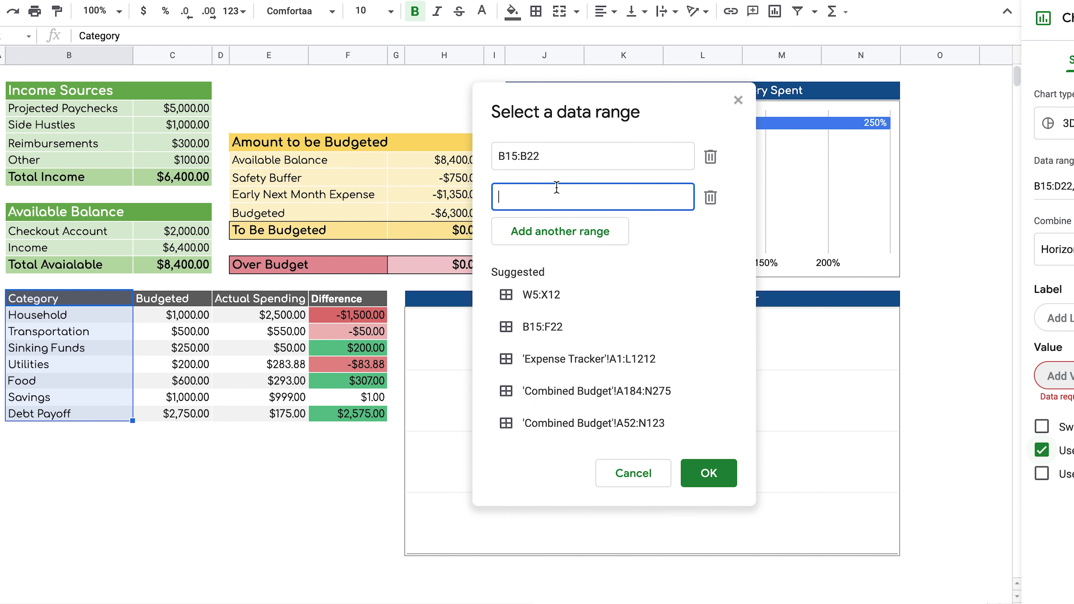
{"action": "left_click_drag", "start_coordinate": [254, 301], "coordinate": [256, 418]}
{"action": "left_click", "coordinate": [726, 489]}
Use Category as the pie labels and Actual Spending as the values
{"action": "left_click", "coordinate": [1059, 318]}
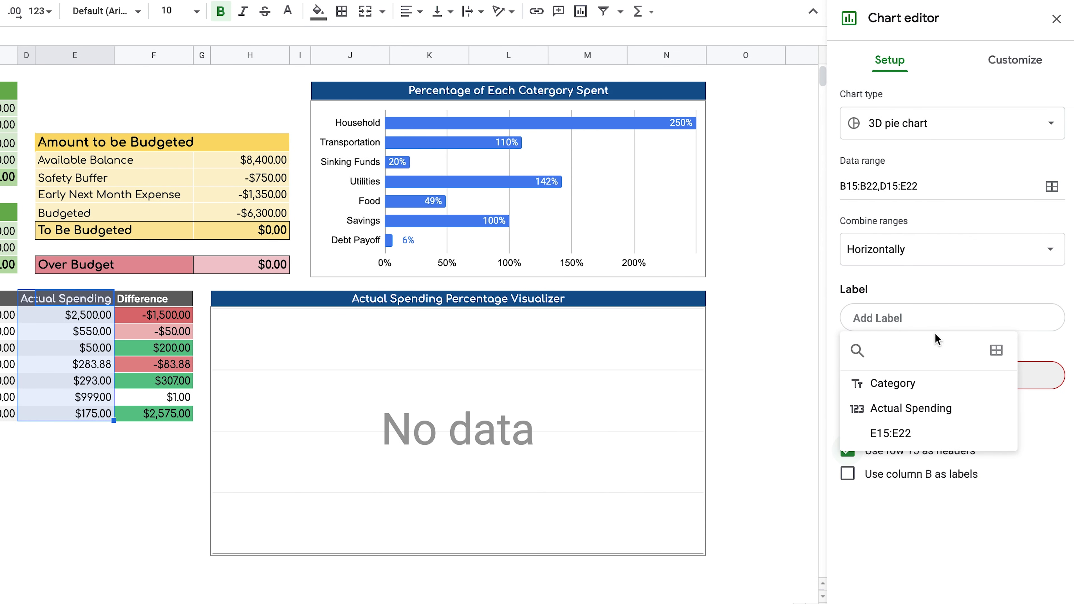
{"action": "left_click", "coordinate": [886, 384]}
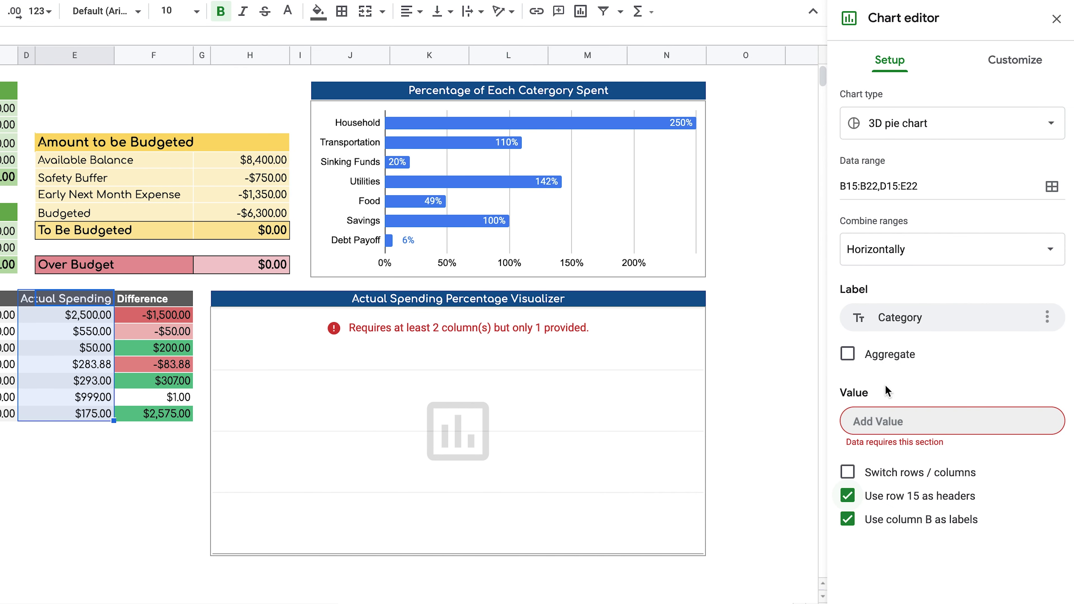
{"action": "left_click", "coordinate": [897, 425]}
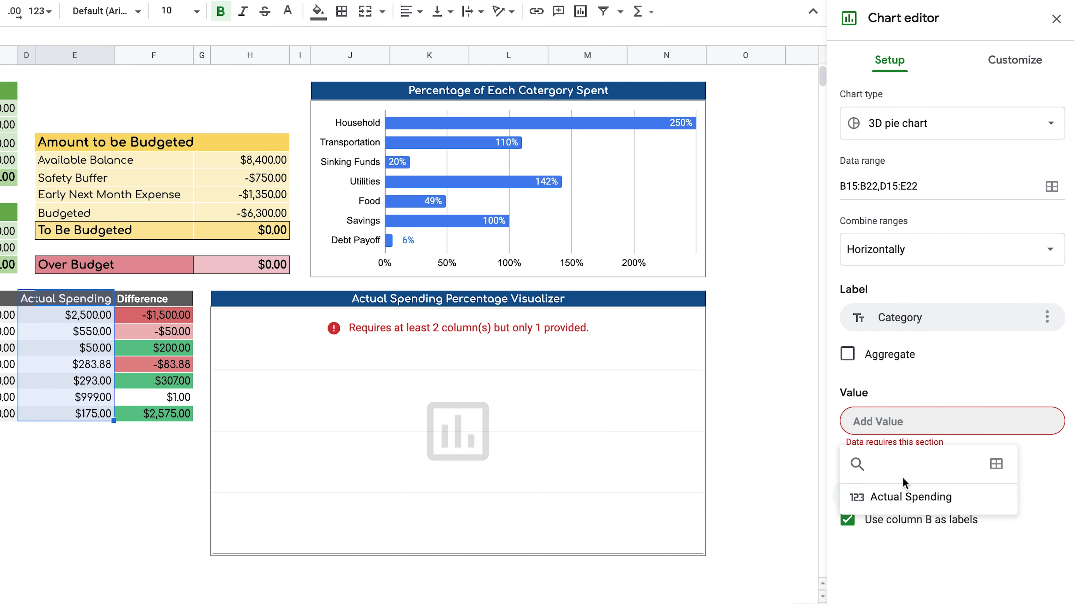
{"action": "left_click", "coordinate": [911, 498]}
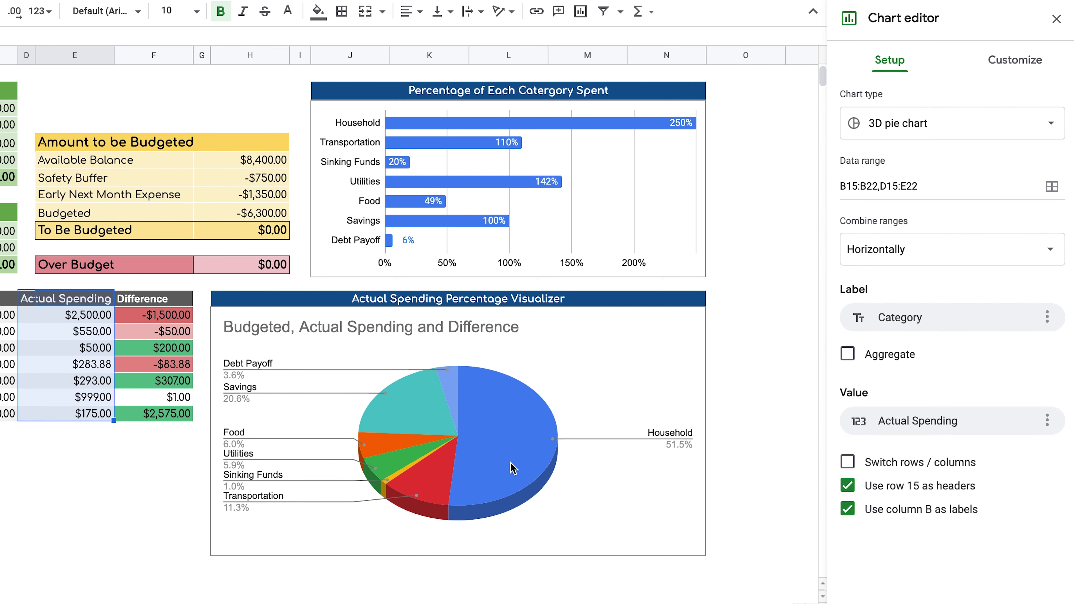
Delete the 3D pie's chart title and make the chart taller
{"action": "double_click", "coordinate": [472, 439]}
{"action": "left_click", "coordinate": [544, 434]}
{"action": "left_click", "coordinate": [596, 383]}
{"action": "left_click", "coordinate": [403, 331]}
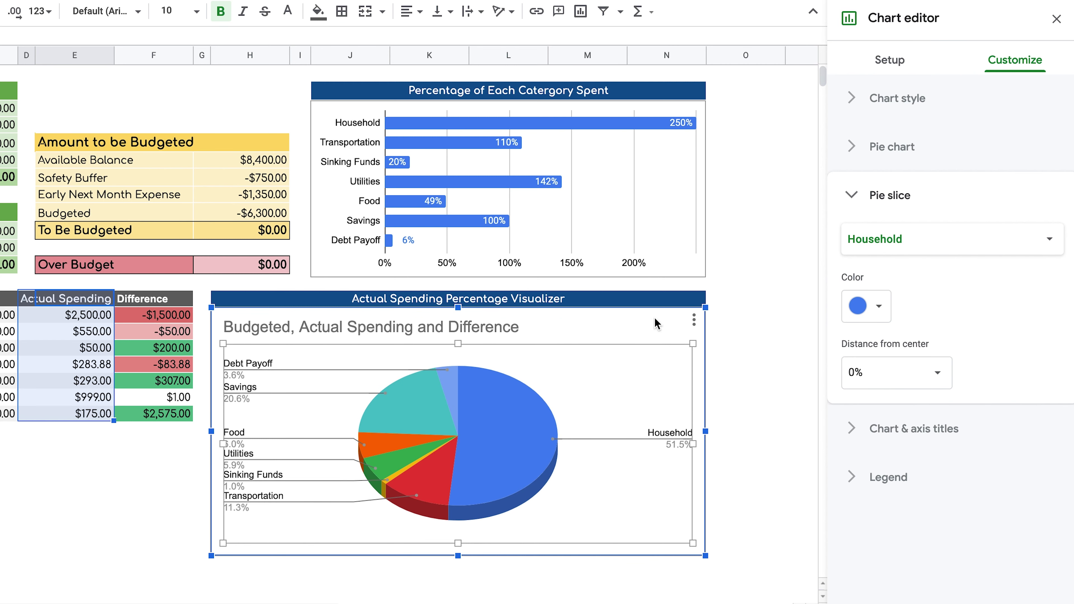
{"action": "left_click", "coordinate": [534, 329]}
{"action": "left_click", "coordinate": [997, 362]}
{"action": "left_click", "coordinate": [673, 330]}
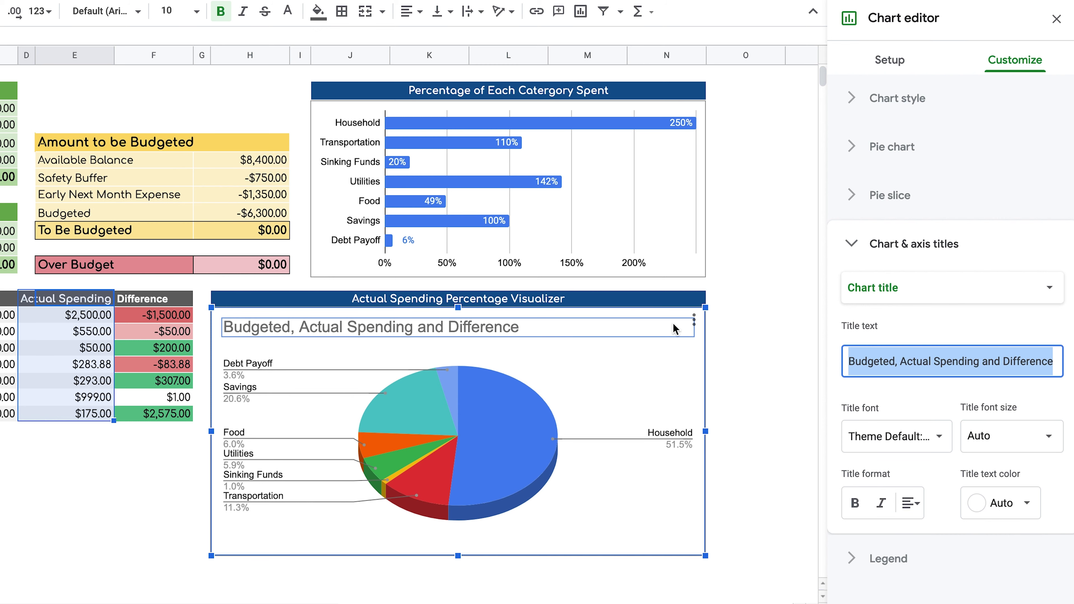
{"action": "key", "text": "BackSpace"}
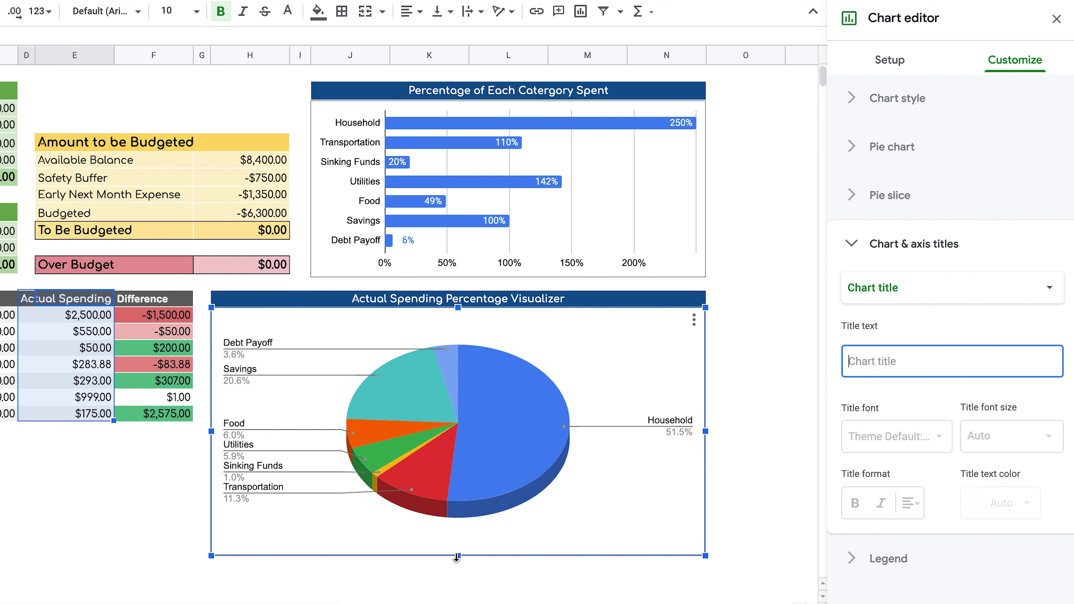
{"action": "left_click_drag", "start_coordinate": [458, 555], "coordinate": [457, 594]}
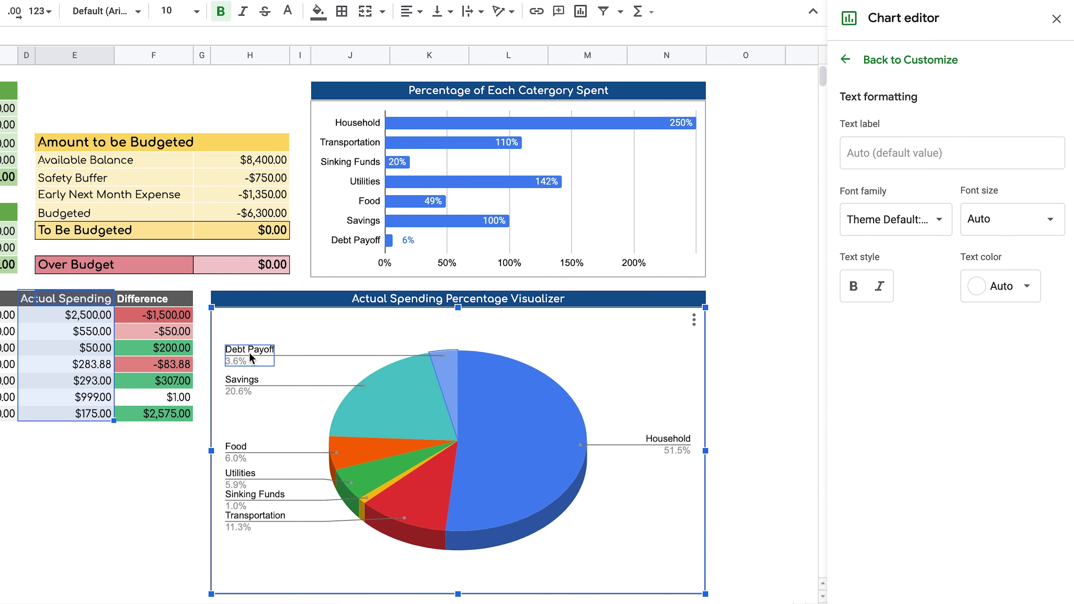
Set the slice label font size to 14 with bold left off
{"action": "left_click", "coordinate": [1050, 226]}
{"action": "left_click", "coordinate": [997, 329]}
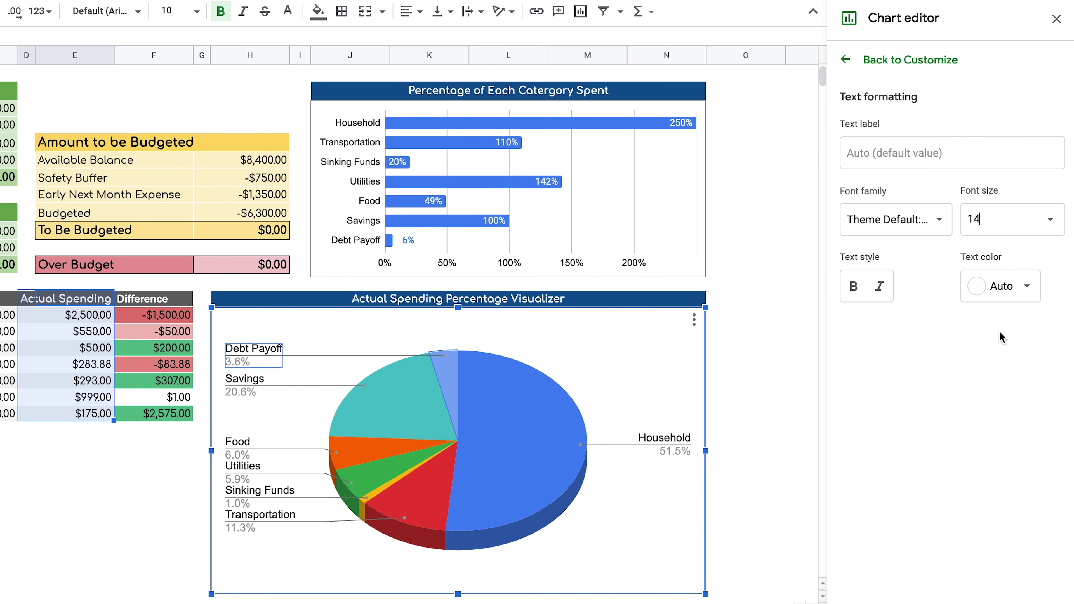
{"action": "left_click", "coordinate": [852, 286]}
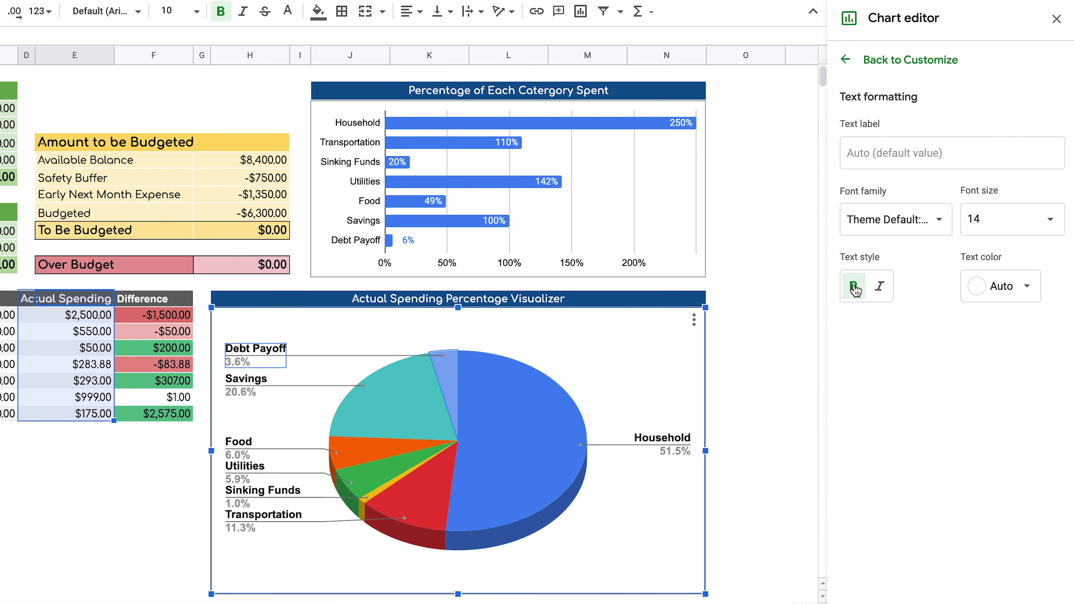
{"action": "left_click", "coordinate": [853, 287]}
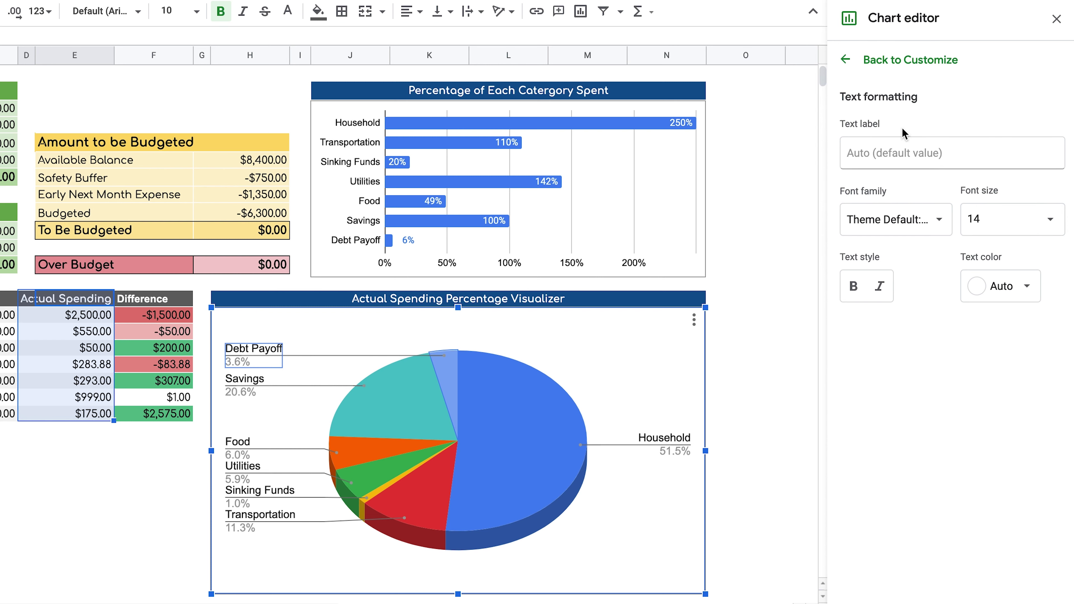
Pull the Household slice 50% out, then reset it to 0% distance from center
{"action": "left_click", "coordinate": [518, 442]}
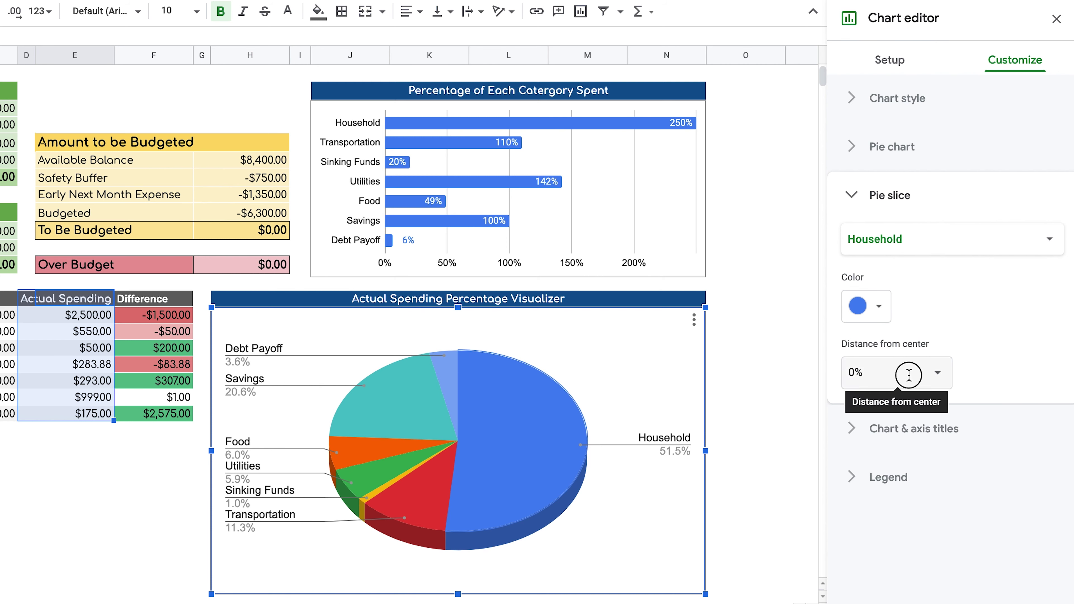
{"action": "left_click", "coordinate": [909, 371]}
{"action": "left_click", "coordinate": [885, 457]}
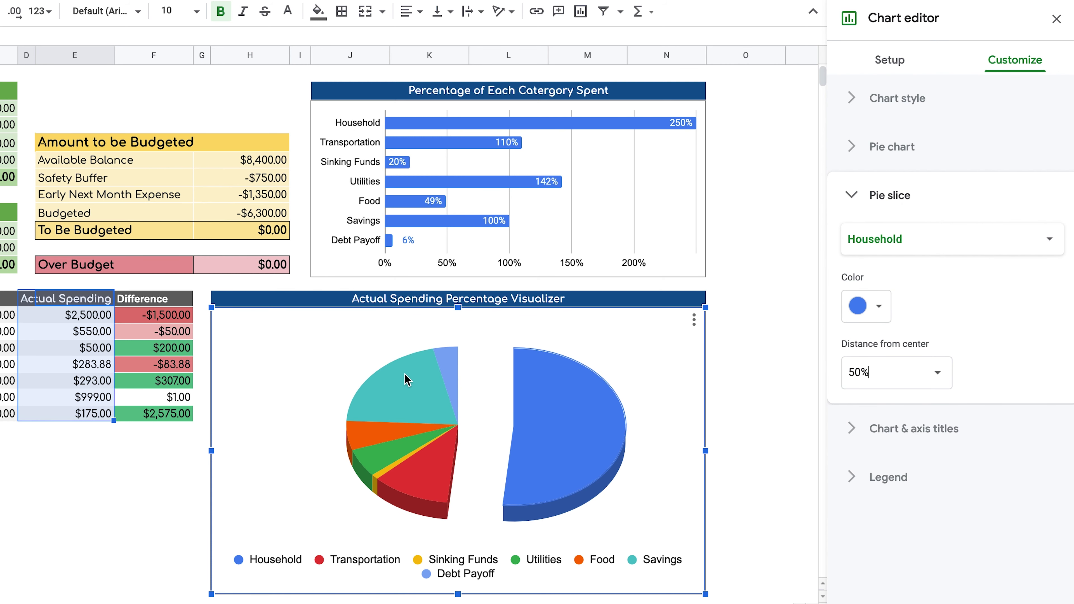
{"action": "left_click", "coordinate": [873, 371]}
{"action": "left_click", "coordinate": [882, 405]}
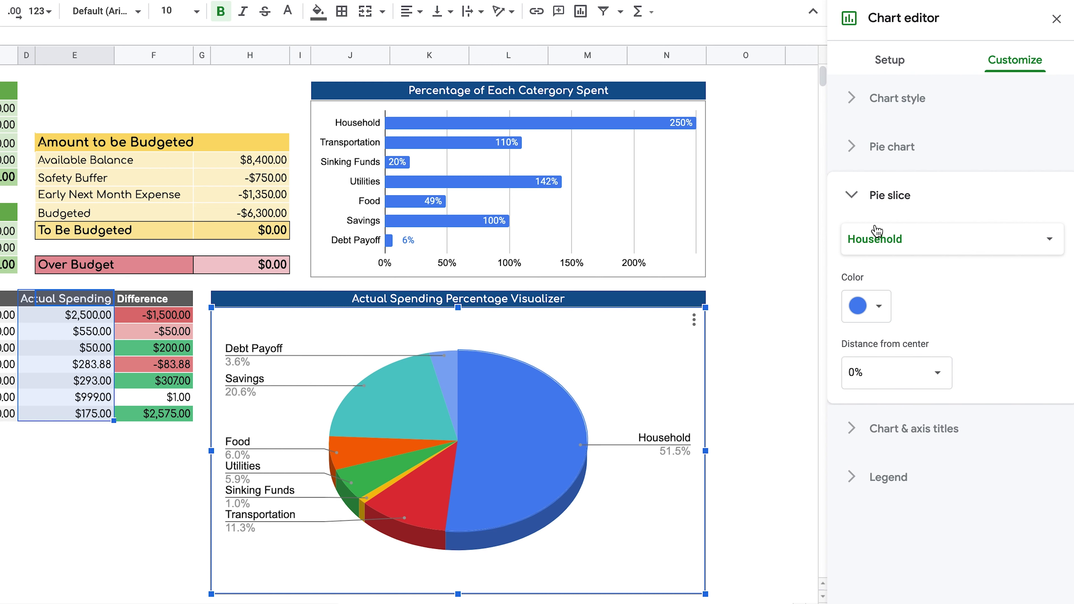
Turn the pie chart into a donut with a 50% hole
{"action": "left_click", "coordinate": [863, 152]}
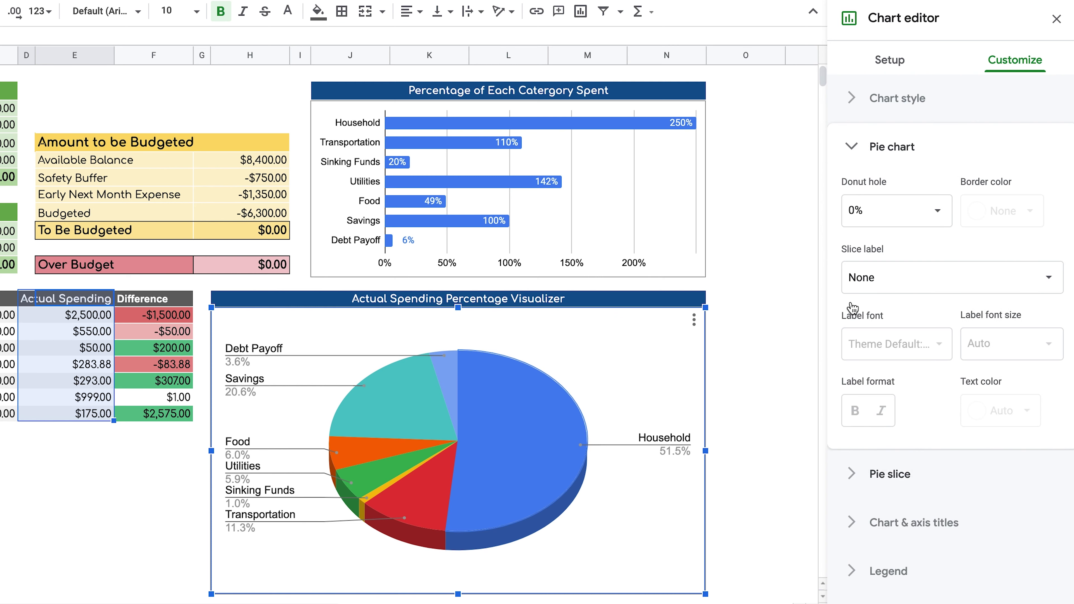
{"action": "left_click", "coordinate": [934, 210]}
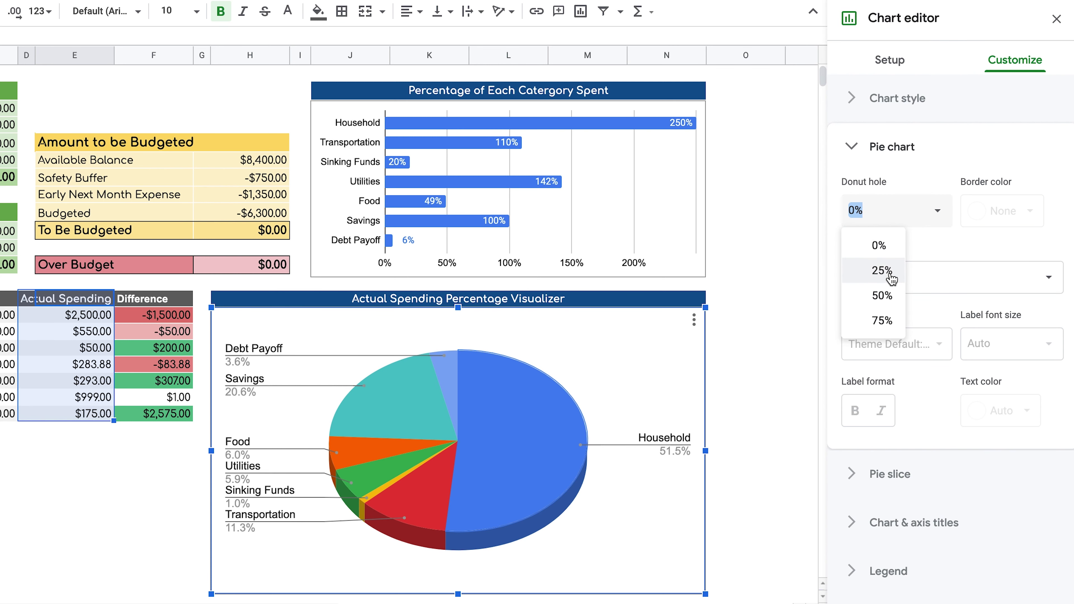
{"action": "left_click", "coordinate": [883, 295]}
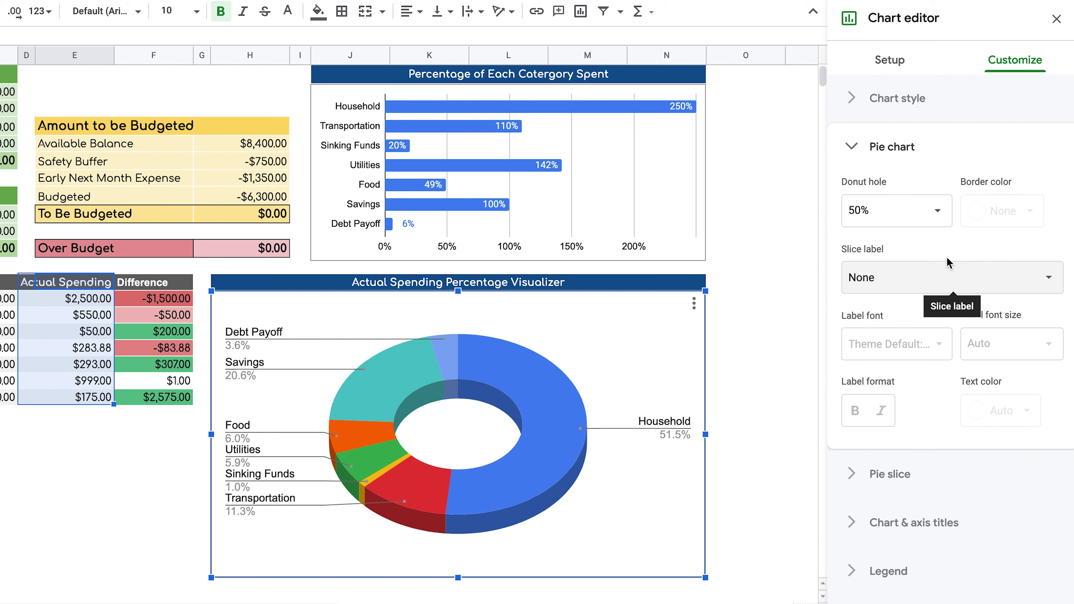
Label the donut slices with their dollar values in white text
{"action": "left_click", "coordinate": [896, 289]}
{"action": "left_click", "coordinate": [898, 297]}
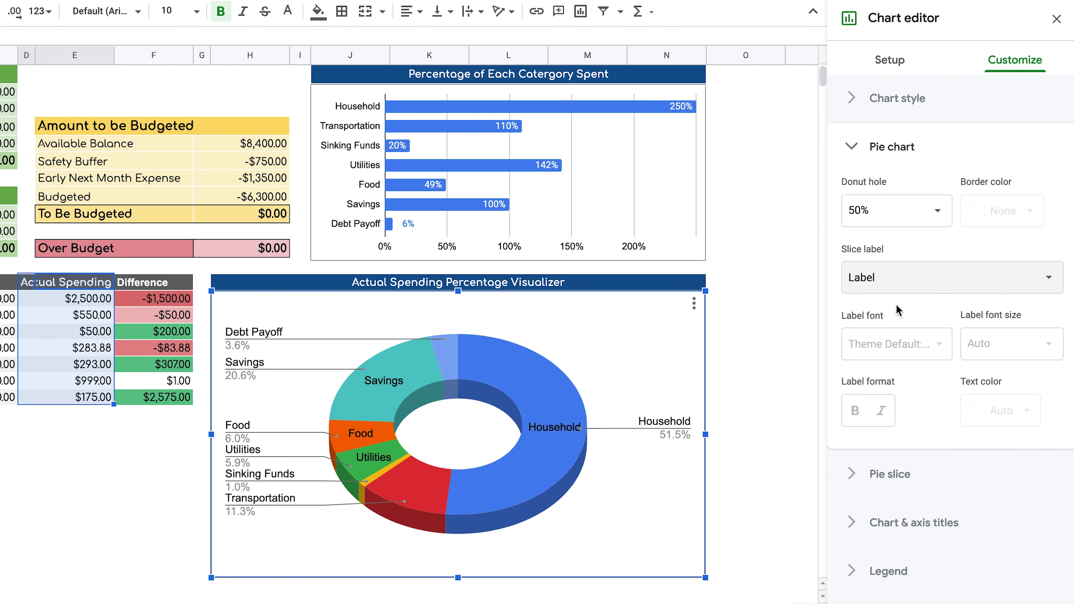
{"action": "left_click", "coordinate": [899, 296]}
{"action": "left_click", "coordinate": [894, 297]}
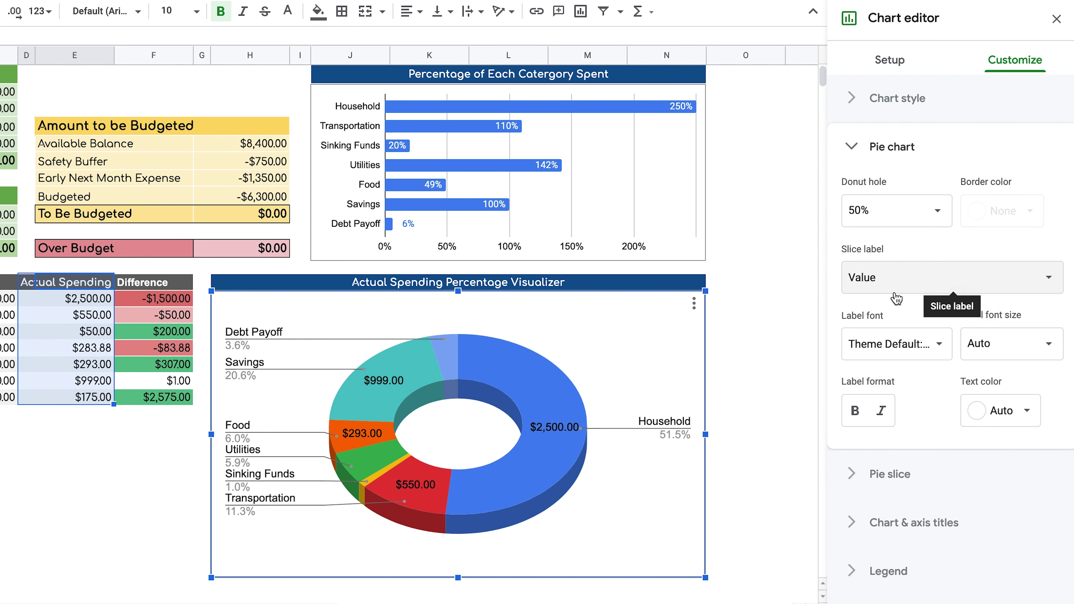
{"action": "left_click", "coordinate": [921, 286]}
{"action": "left_click", "coordinate": [918, 304]}
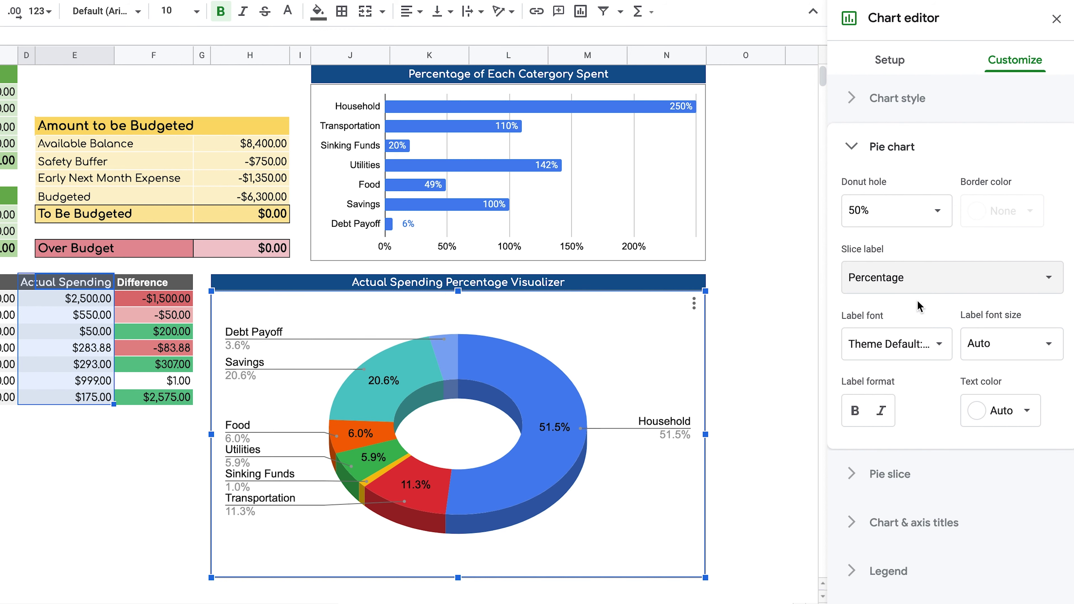
{"action": "left_click", "coordinate": [901, 280]}
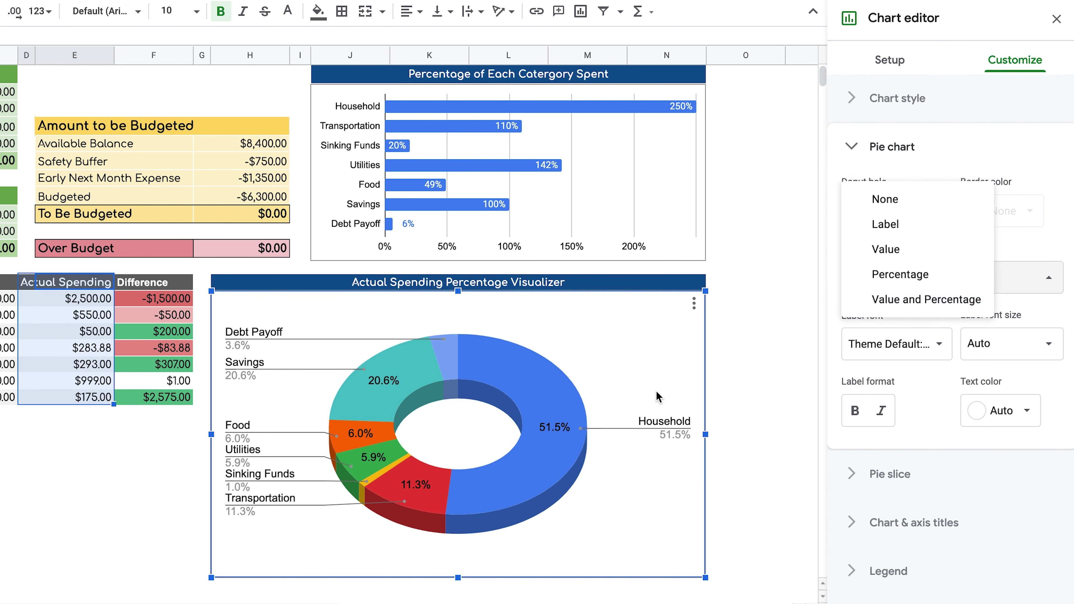
{"action": "left_click", "coordinate": [911, 299]}
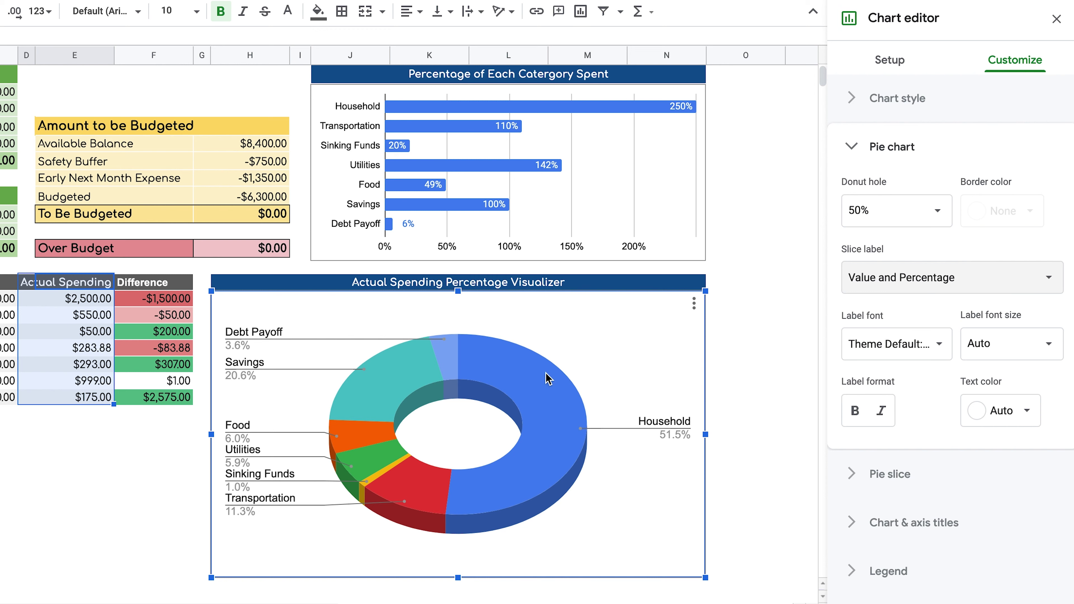
{"action": "left_click", "coordinate": [936, 277]}
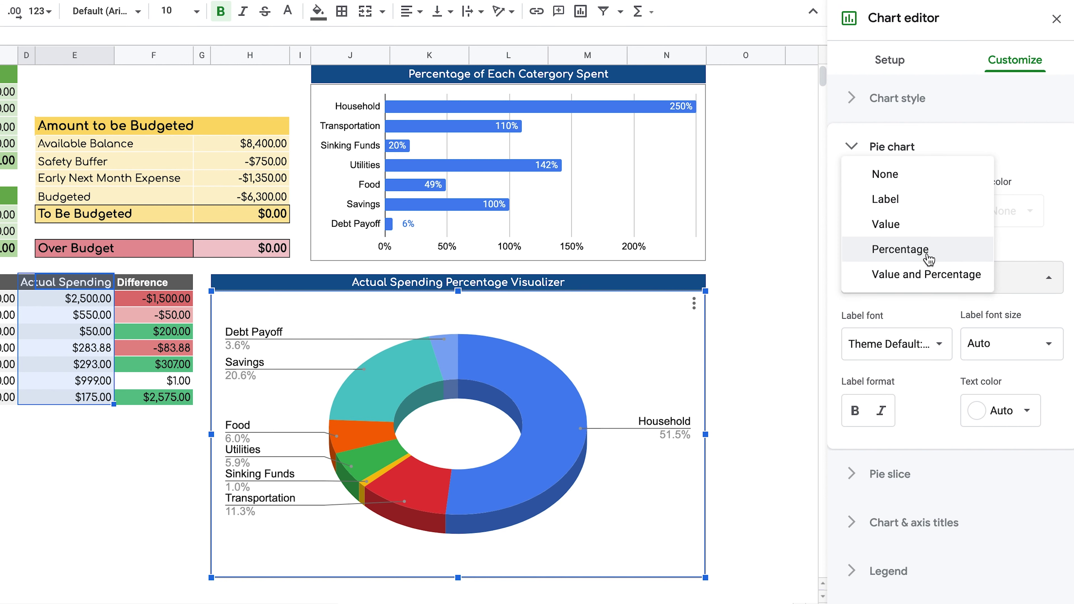
{"action": "left_click", "coordinate": [895, 224]}
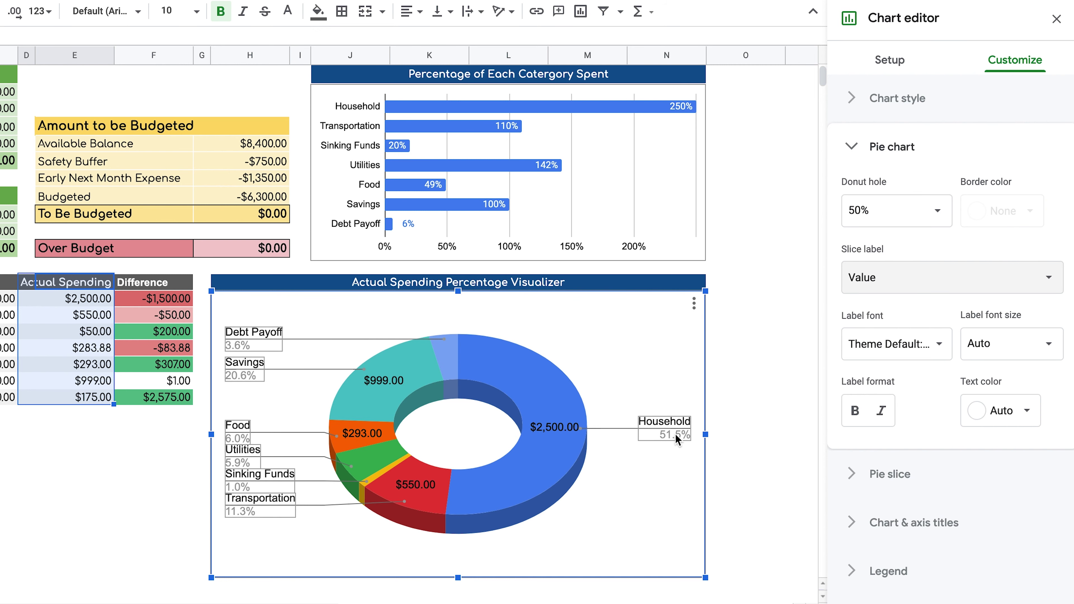
{"action": "left_click", "coordinate": [1027, 413]}
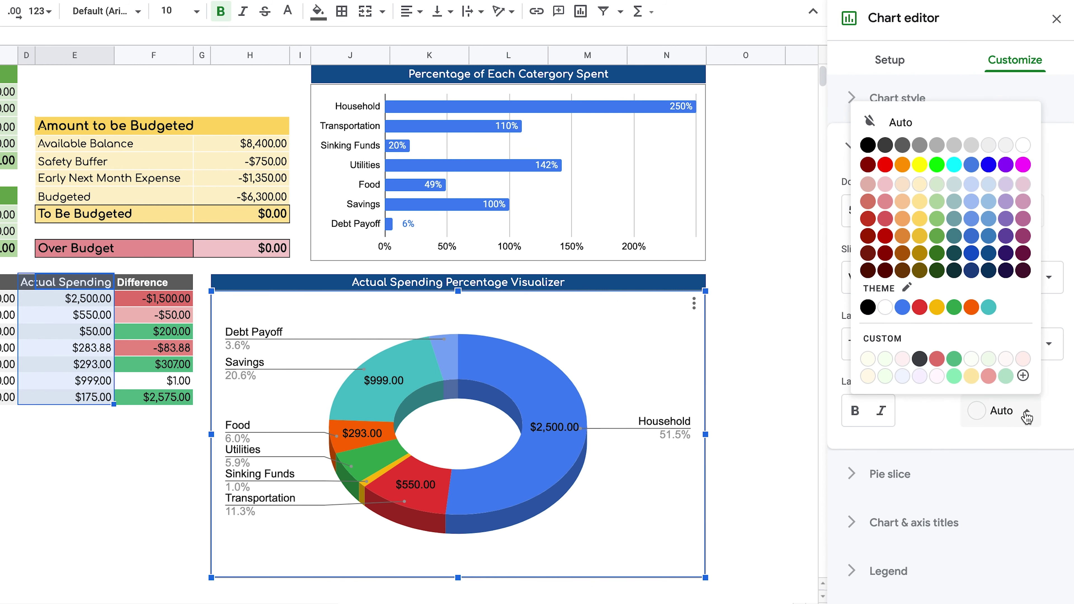
{"action": "left_click", "coordinate": [1023, 145]}
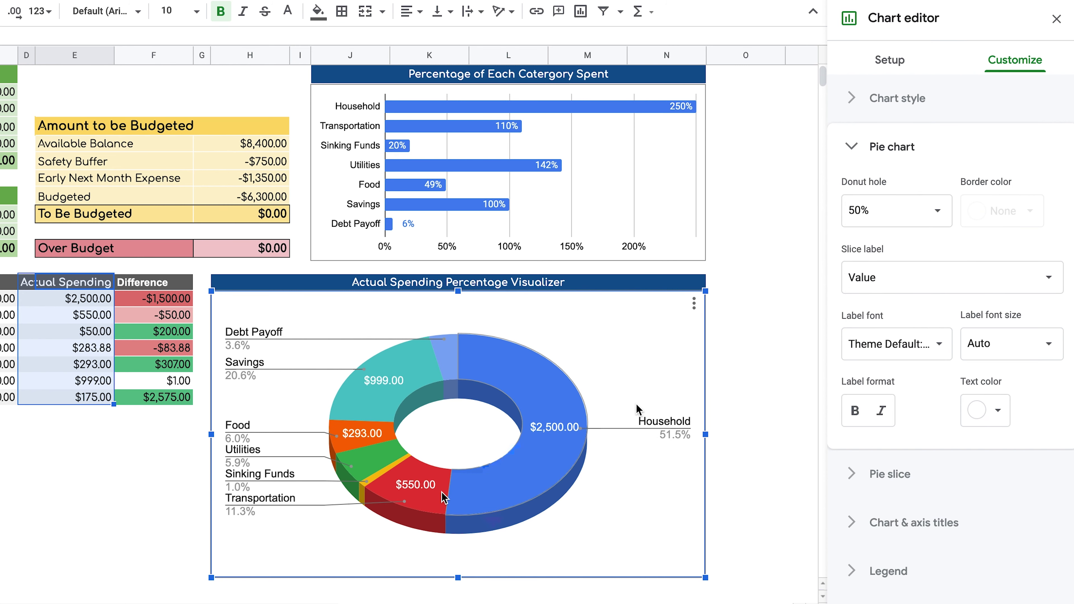
Place the Unsavvy Budgeter logo in E2:H5 and select title row B1:I1 to enlarge it
{"action": "left_click", "coordinate": [154, 479]}
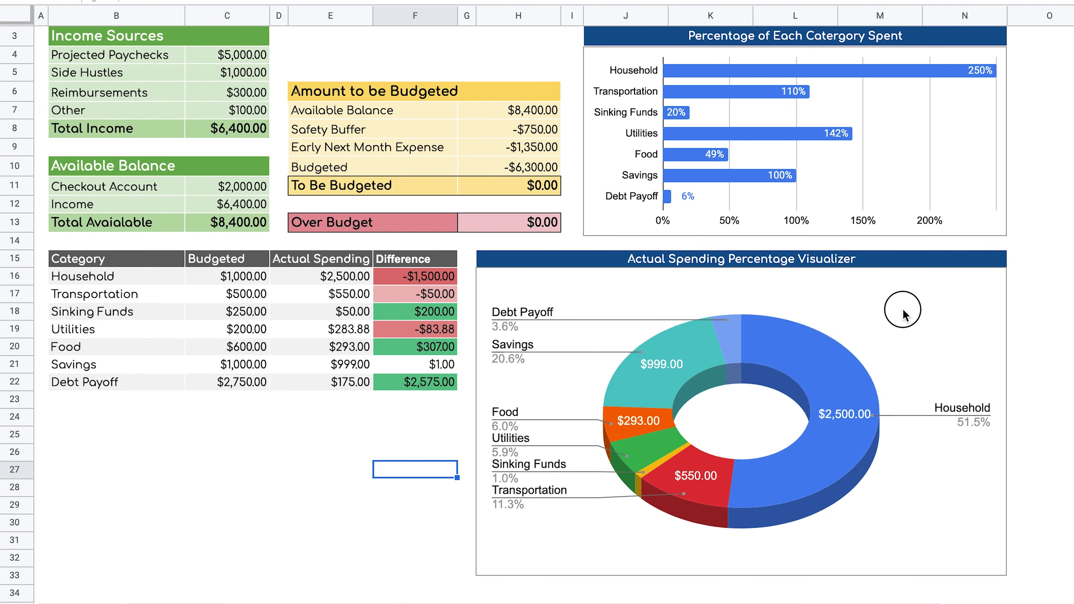
{"action": "left_click", "coordinate": [902, 313]}
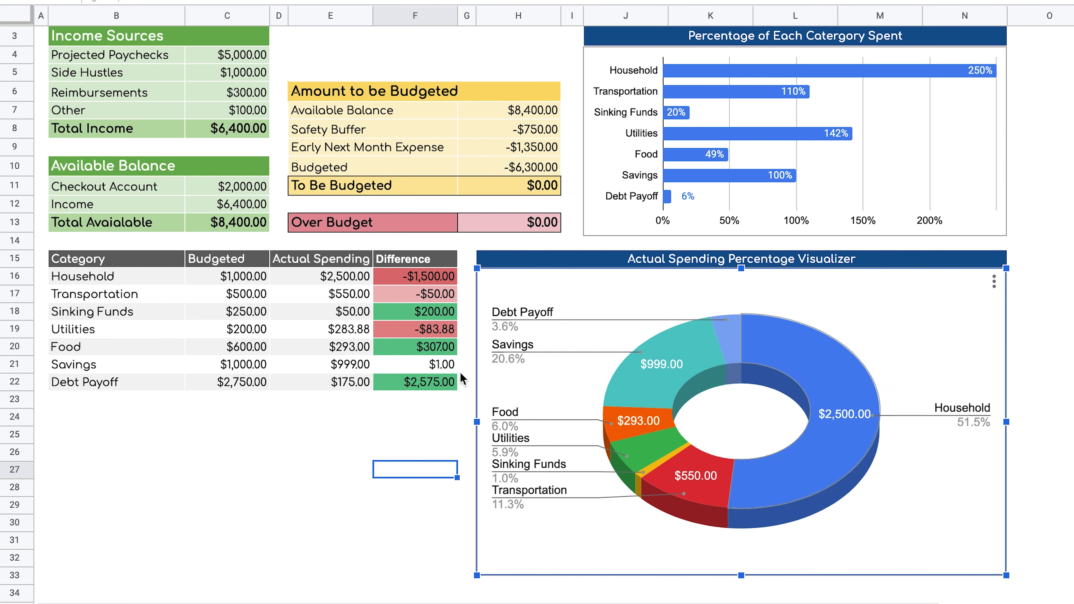
{"action": "scroll", "coordinate": [822, 459], "scroll_direction": "up", "scroll_amount": 1}
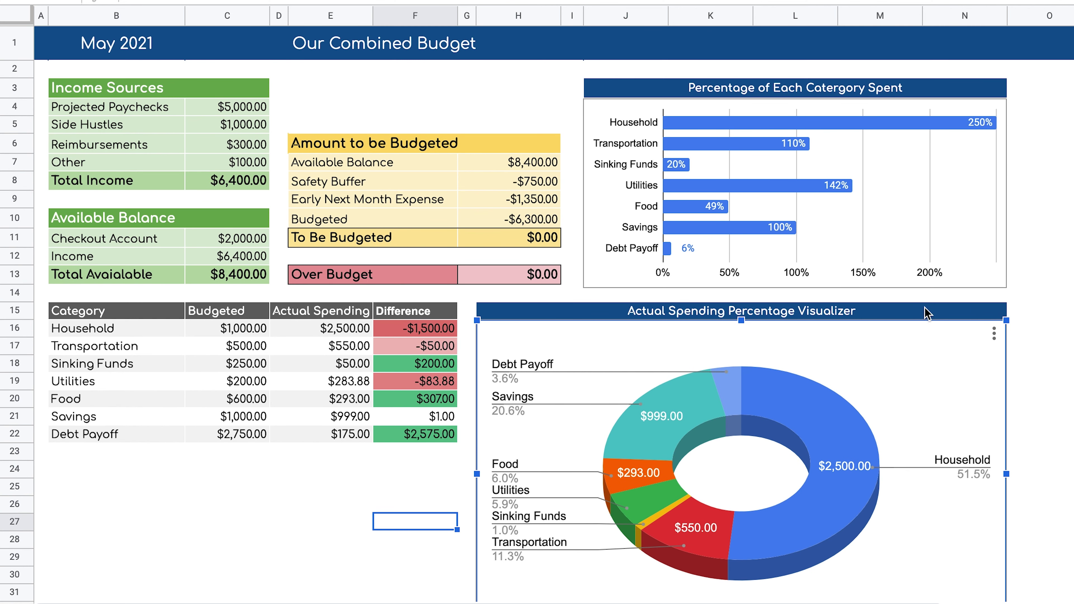
{"action": "left_click", "coordinate": [415, 48]}
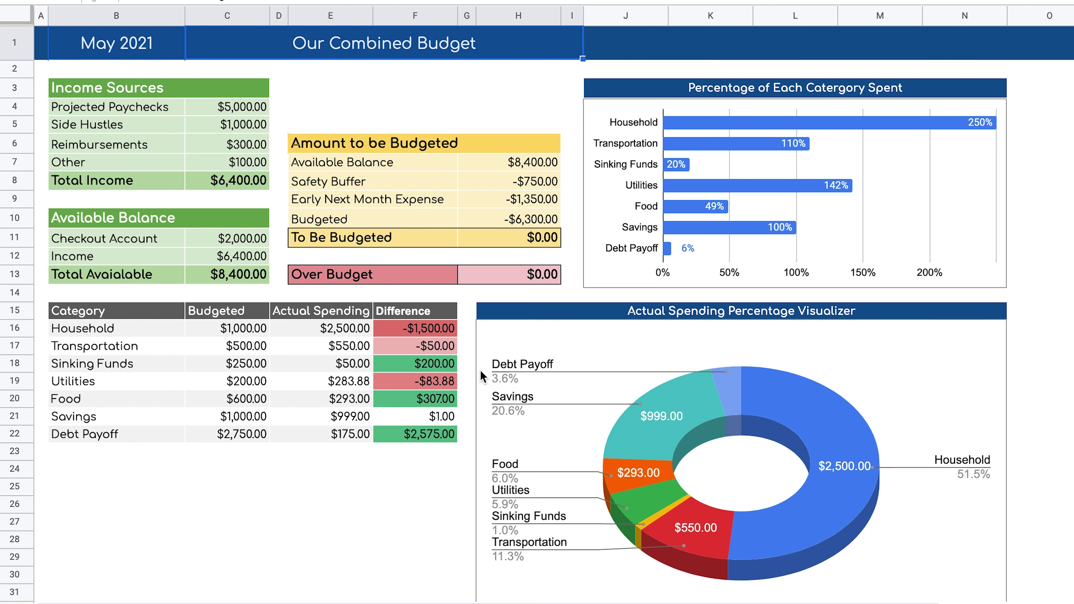
{"action": "left_click", "coordinate": [438, 112]}
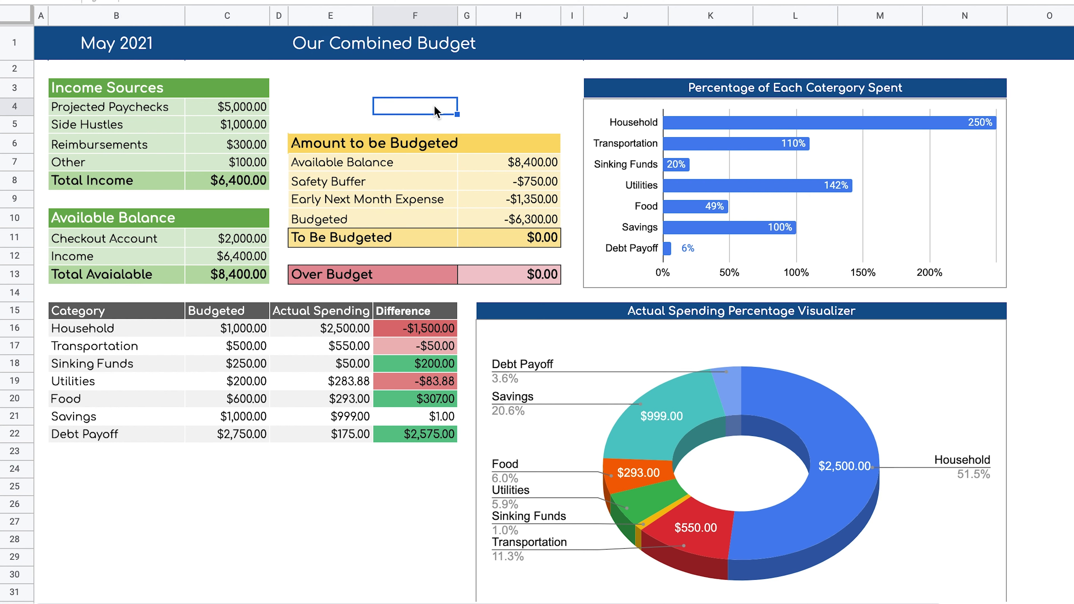
{"action": "left_click_drag", "start_coordinate": [325, 70], "coordinate": [532, 124]}
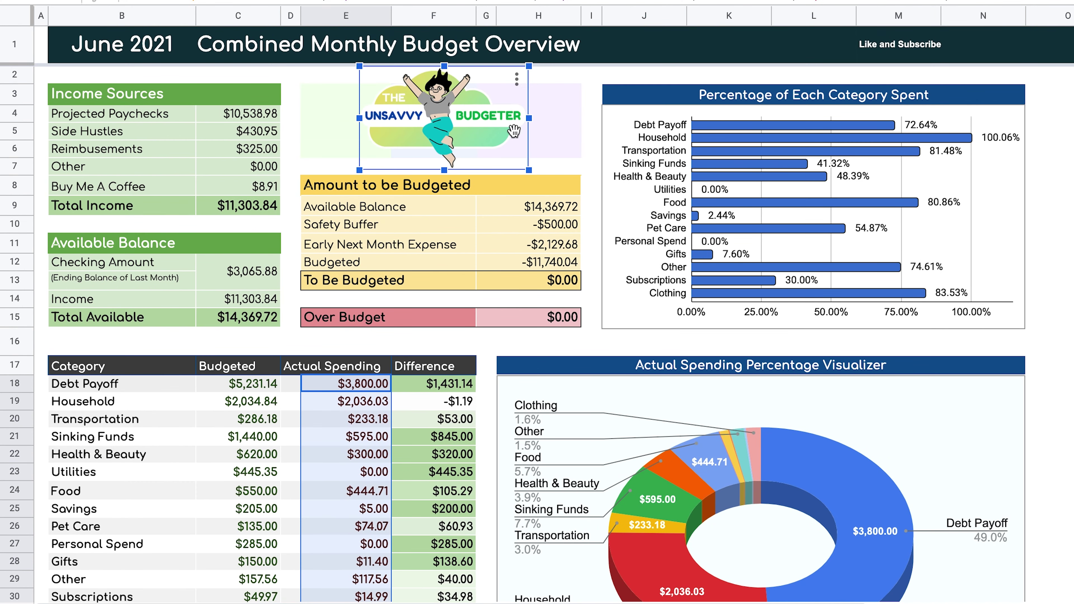
{"action": "left_click", "coordinate": [449, 140]}
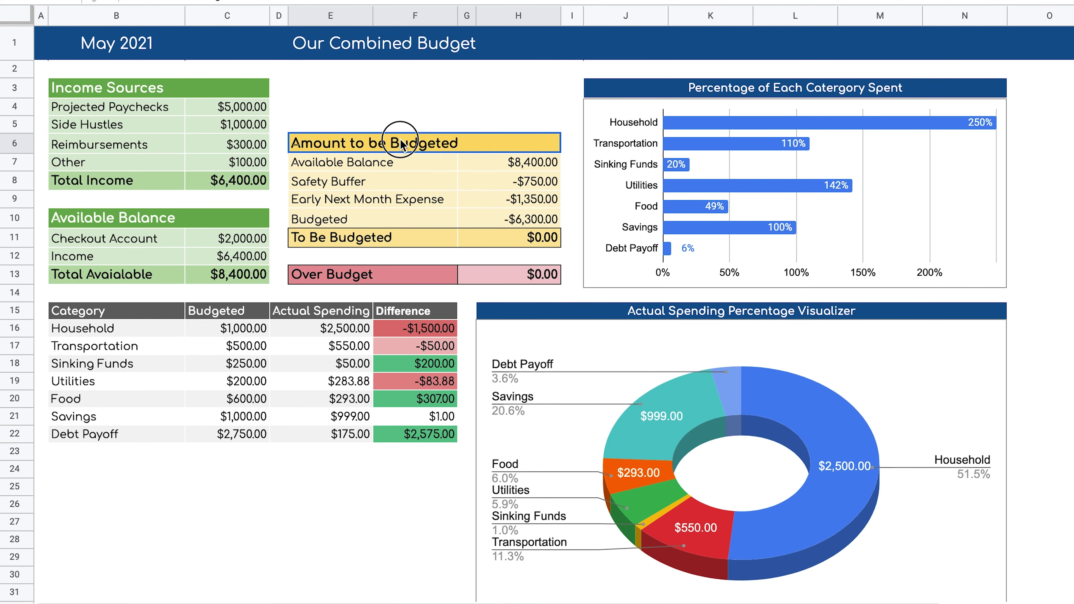
{"action": "left_click_drag", "start_coordinate": [116, 42], "coordinate": [318, 48]}
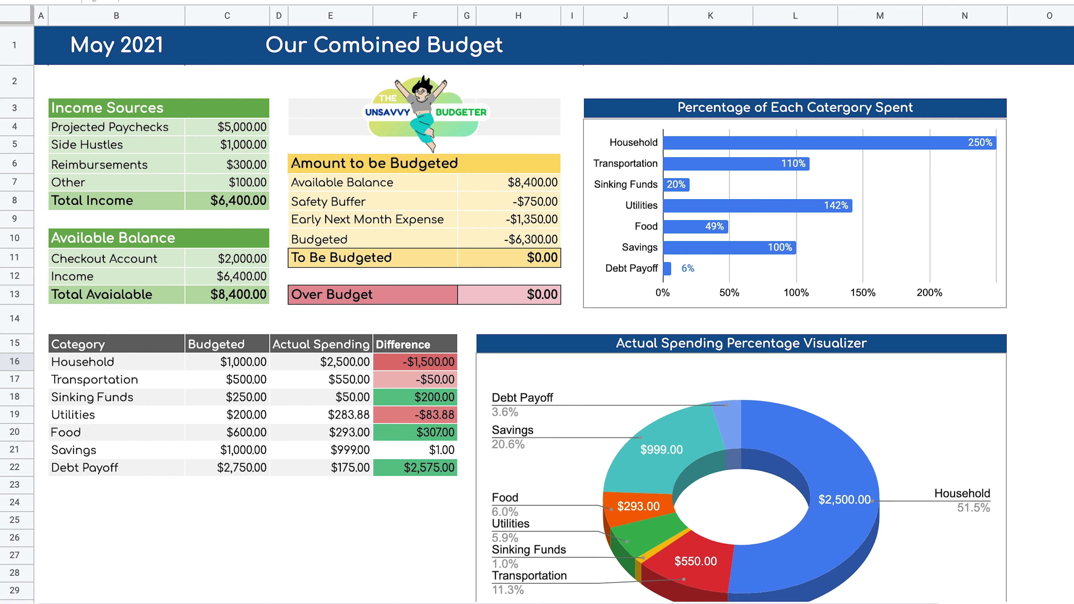
{"action": "left_click", "coordinate": [321, 218]}
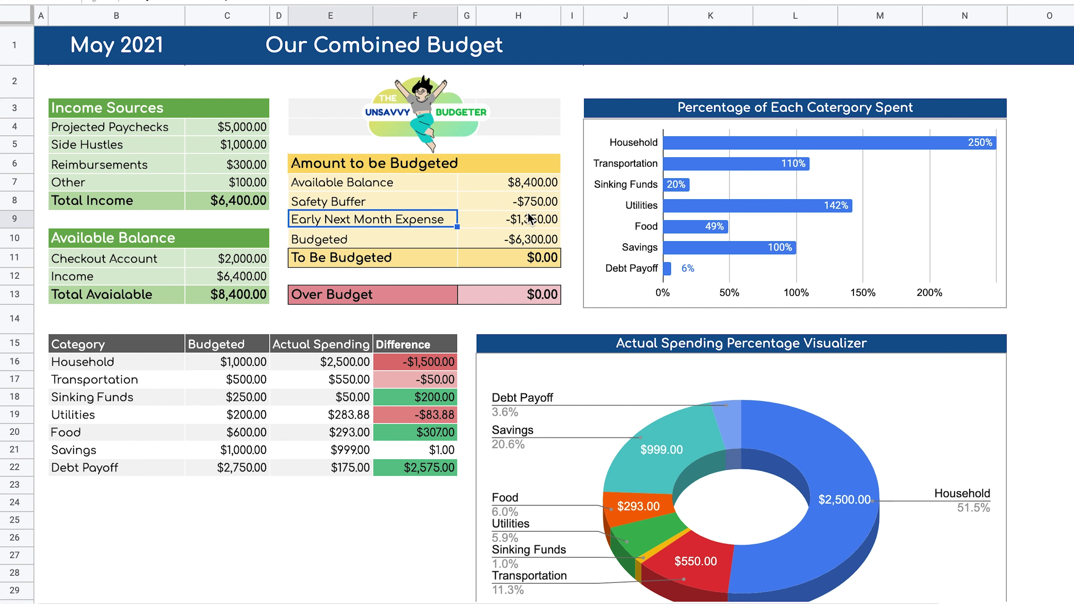
{"action": "left_click", "coordinate": [518, 223]}
{"action": "left_click", "coordinate": [131, 2]}
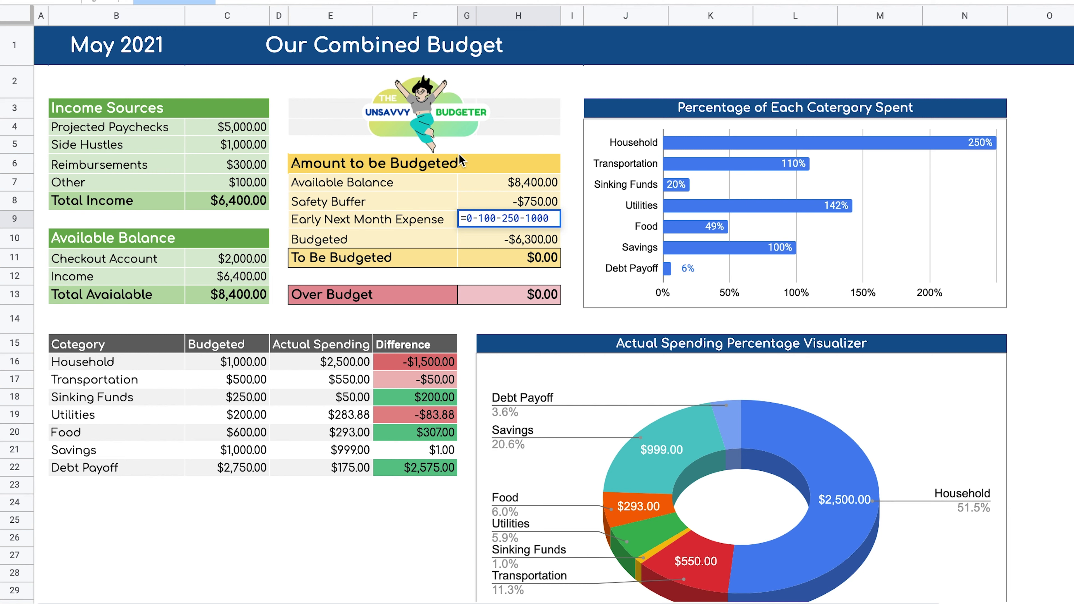
{"action": "key", "text": "ctrl+a"}
{"action": "key", "text": "BackSpace"}
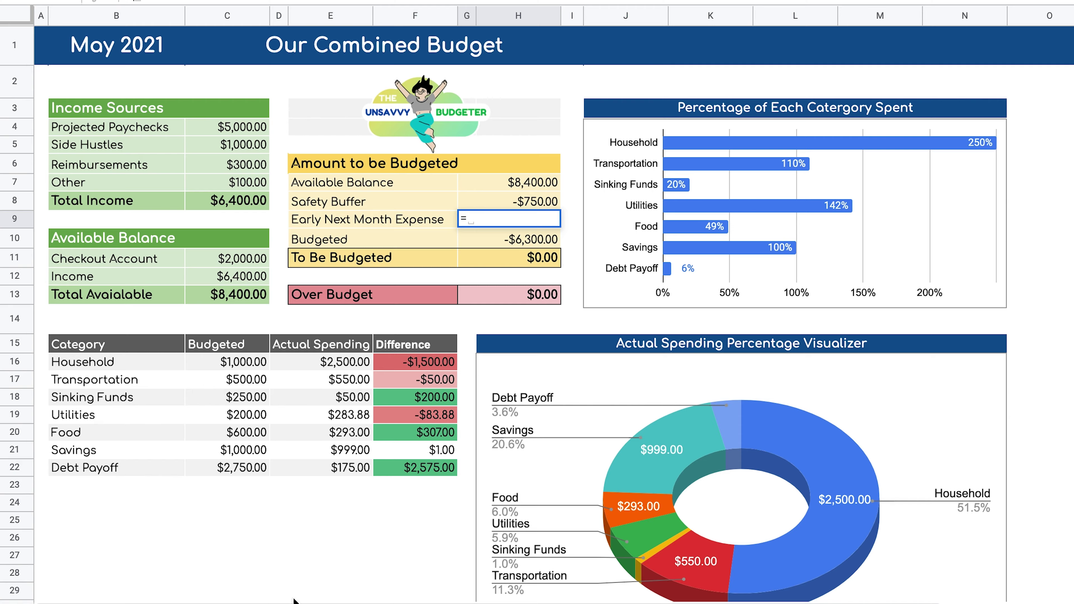
{"action": "key", "text": "ctrl+shift+Page_Down"}
Make Early Next Month Expense sum Expense Tracker G103:G111, showing $2,228.72
{"action": "scroll", "coordinate": [501, 322], "scroll_direction": "down", "scroll_amount": 20}
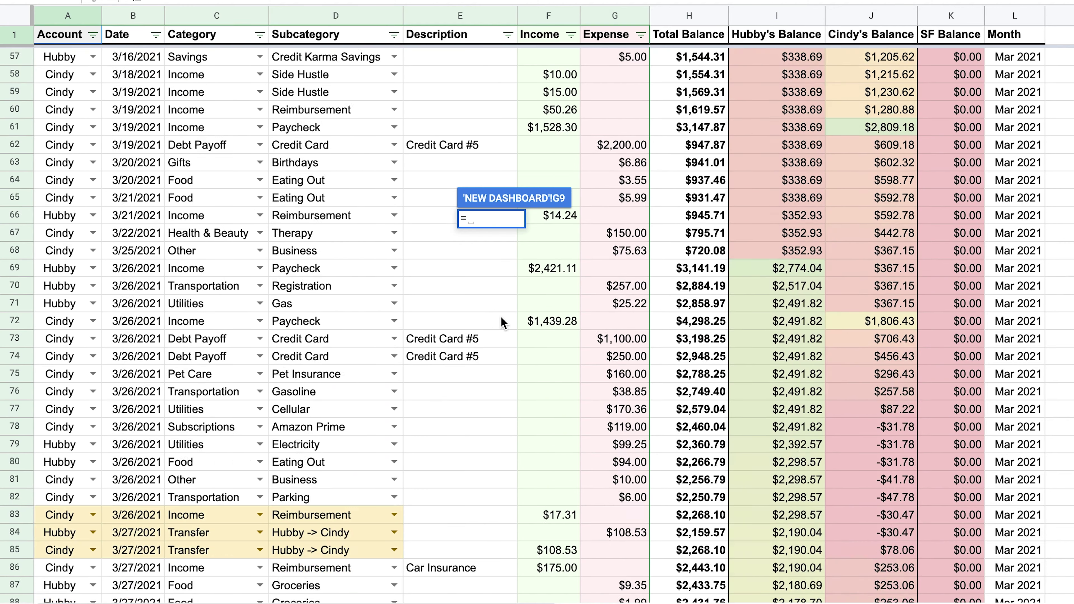
{"action": "scroll", "coordinate": [500, 316], "scroll_direction": "down", "scroll_amount": 20}
{"action": "scroll", "coordinate": [501, 316], "scroll_direction": "up", "scroll_amount": 7}
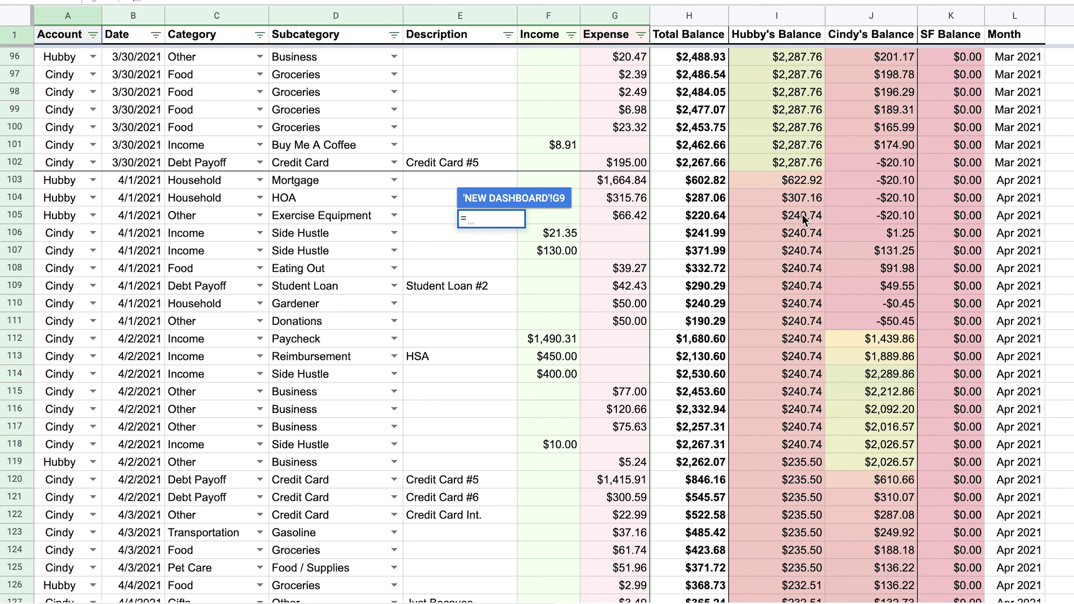
{"action": "left_click", "coordinate": [617, 181]}
{"action": "mouse_move", "coordinate": [617, 184]}
{"action": "left_mouse_down"}
{"action": "mouse_move", "coordinate": [614, 328]}
{"action": "mouse_move", "coordinate": [617, 189]}
{"action": "left_mouse_up"}
{"action": "left_click_drag", "start_coordinate": [472, 218], "coordinate": [617, 314]}
{"action": "key", "text": "BackSpace"}
{"action": "type", "text": "SUM('Expense Tracker'!G103:G111"}
{"action": "key", "text": "Return"}
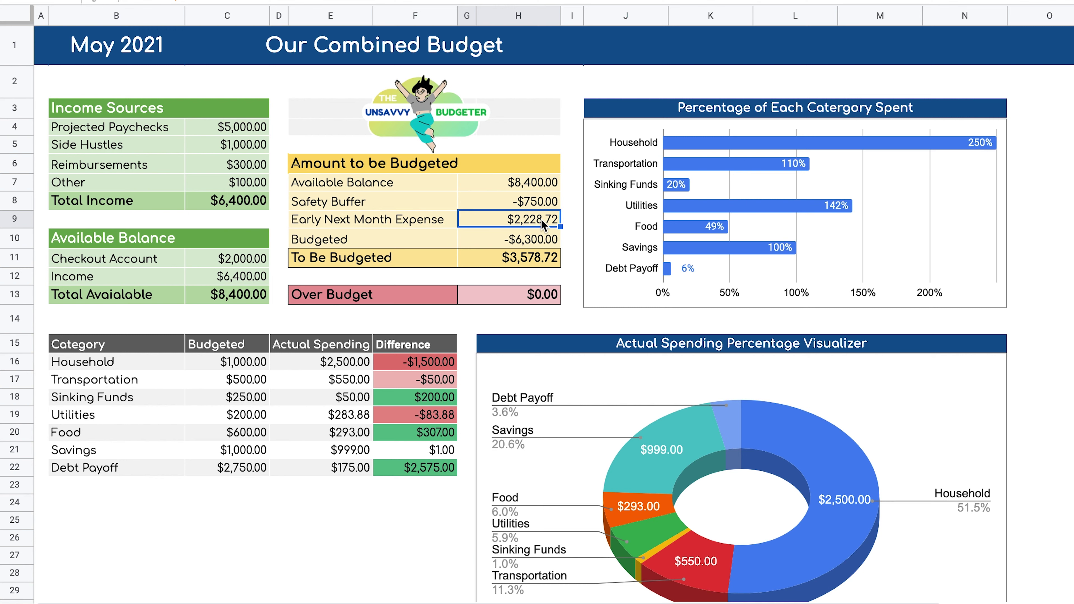
Negate the H9 formula to =-SUM('Expense Tracker'!G103:G111), giving -$2,228.72
{"action": "left_click", "coordinate": [132, 2]}
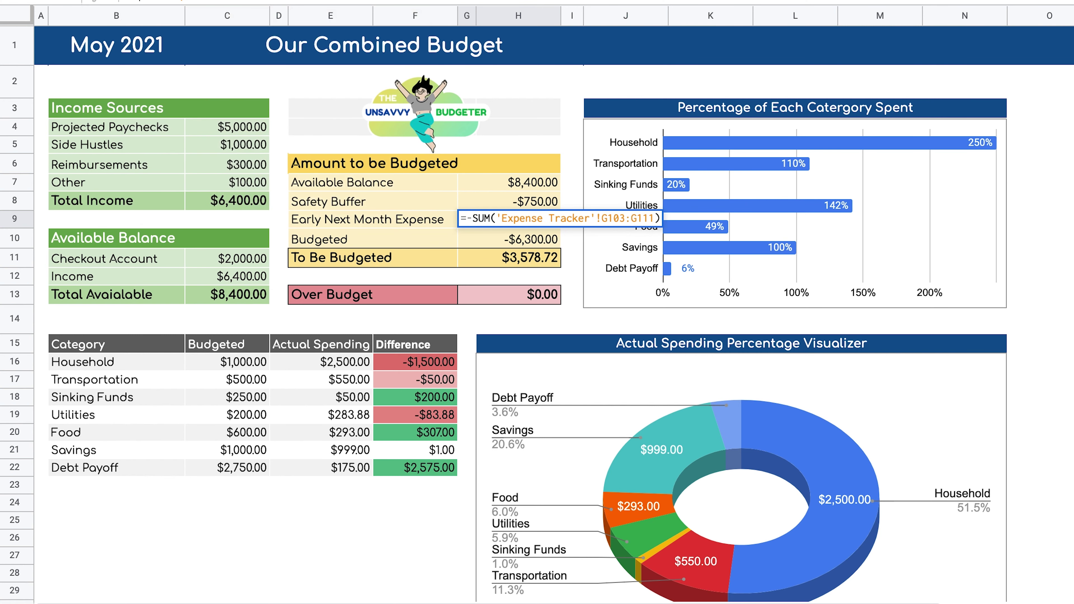
{"action": "key", "text": "Return"}
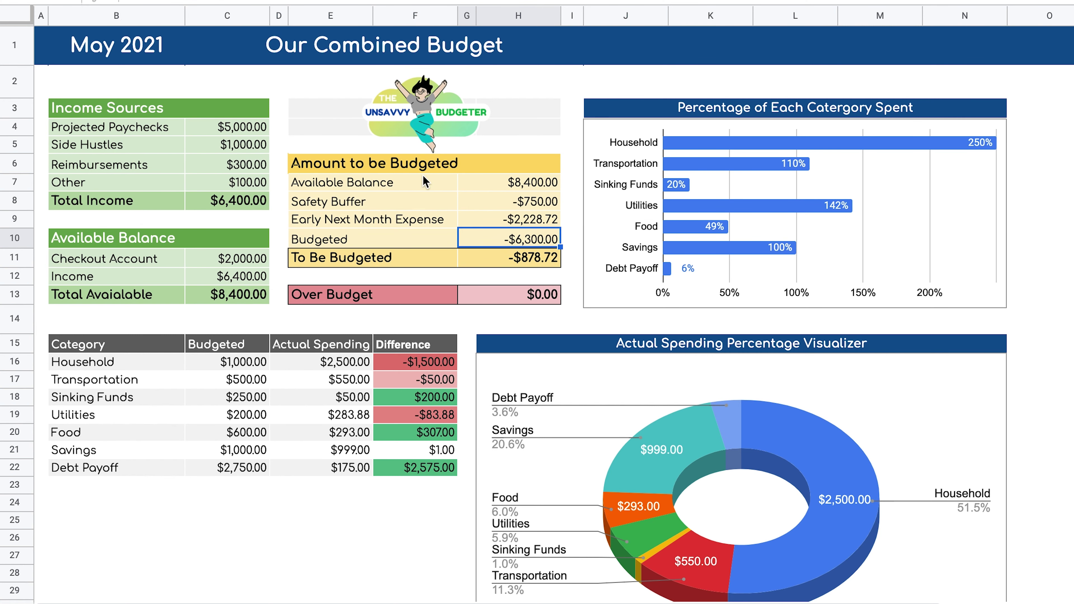
{"action": "left_click", "coordinate": [524, 259]}
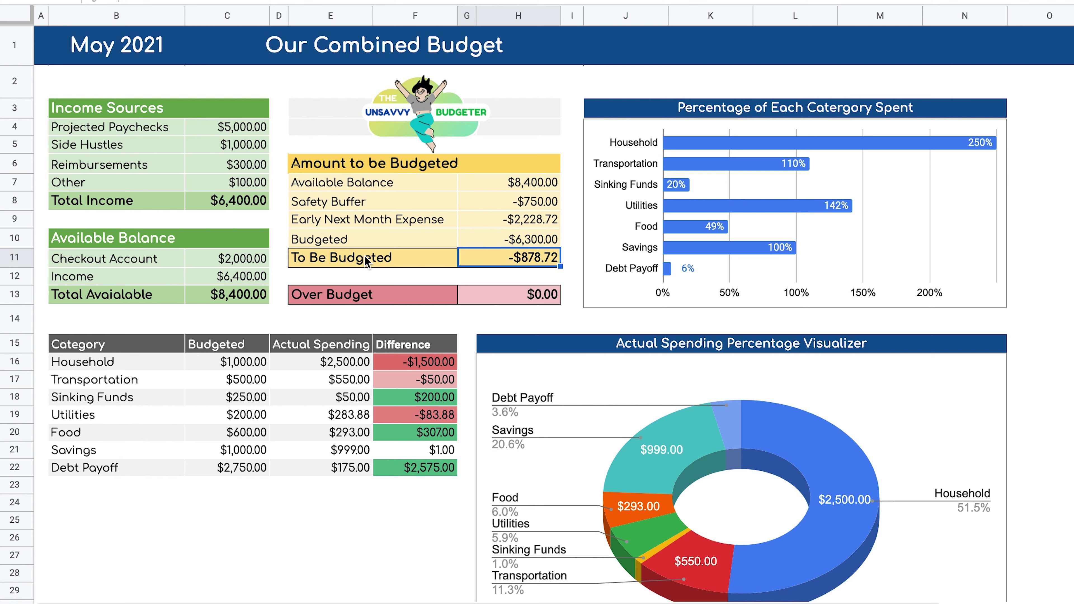
Change Debt Payoff's budget in C22 to =2750+H11, bringing To Be Budgeted to $0.00
{"action": "left_click", "coordinate": [244, 467]}
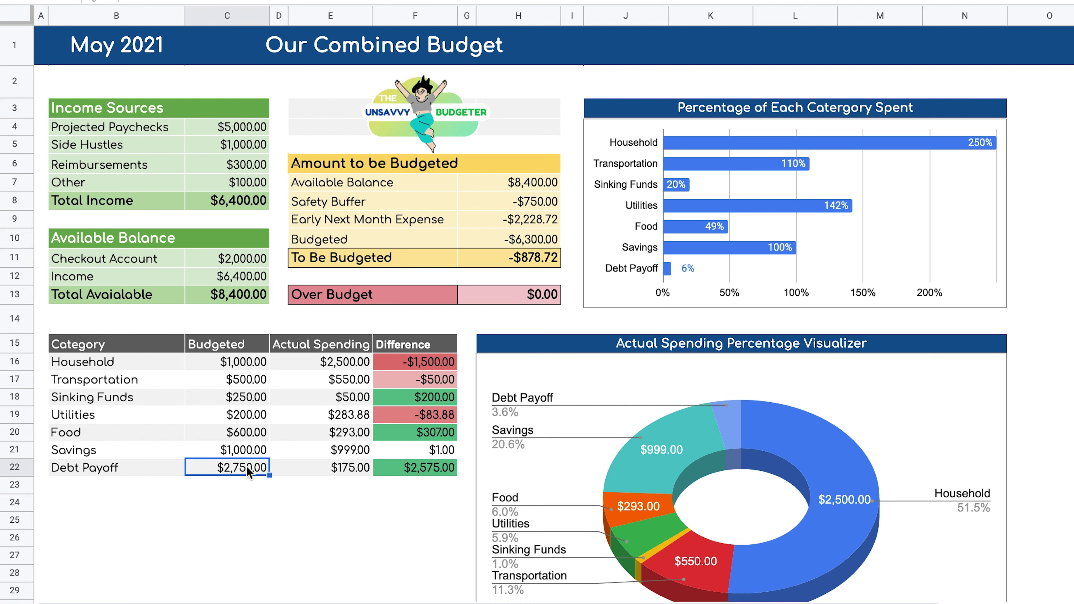
{"action": "left_click_drag", "start_coordinate": [237, 361], "coordinate": [256, 450]}
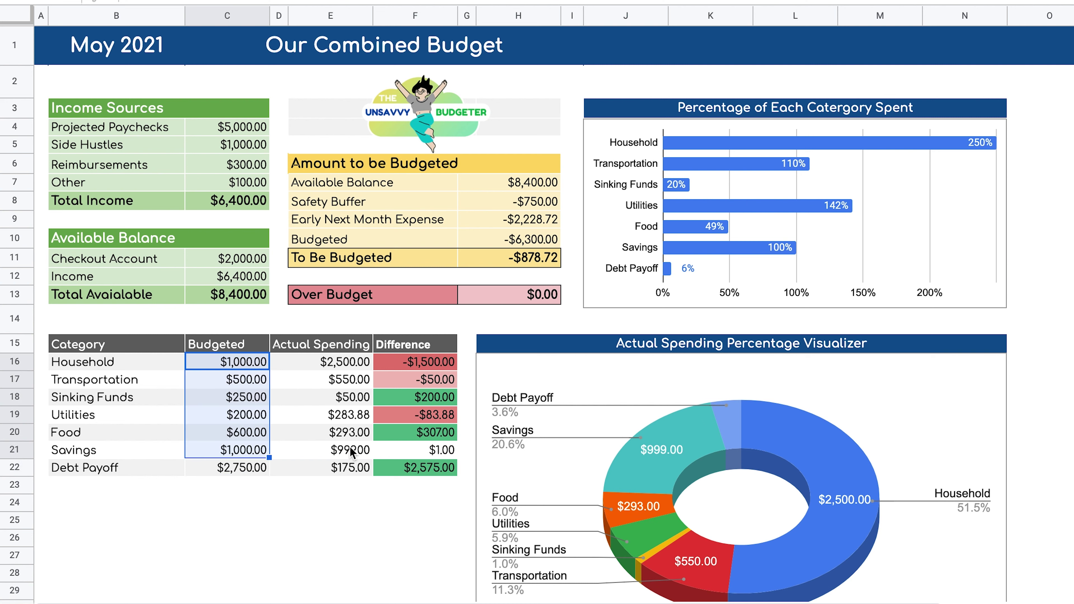
{"action": "left_click", "coordinate": [196, 463]}
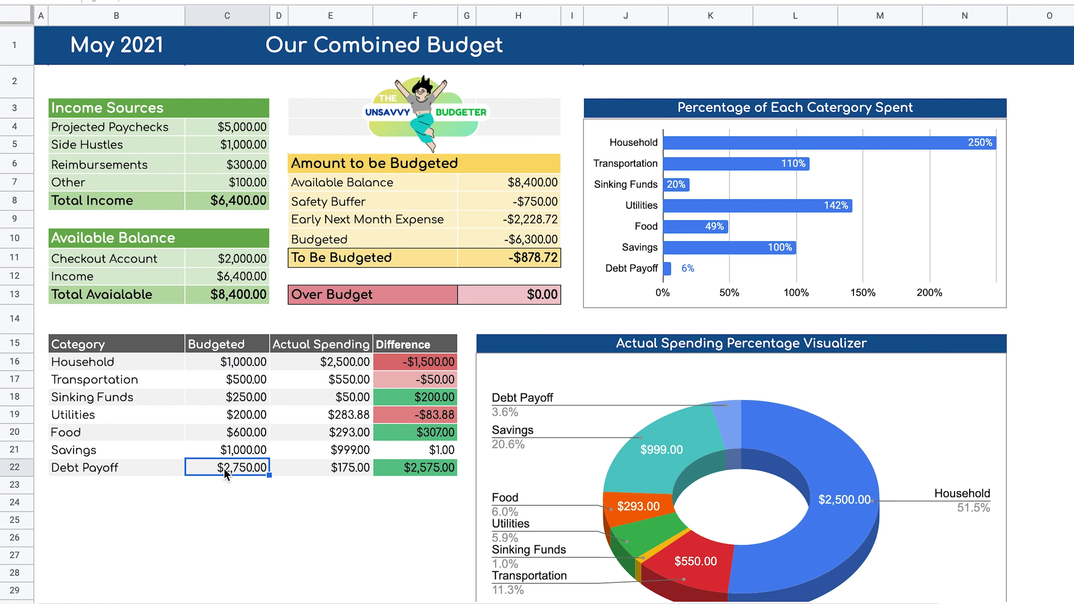
{"action": "left_click", "coordinate": [209, 2]}
{"action": "type", "text": "=2750"}
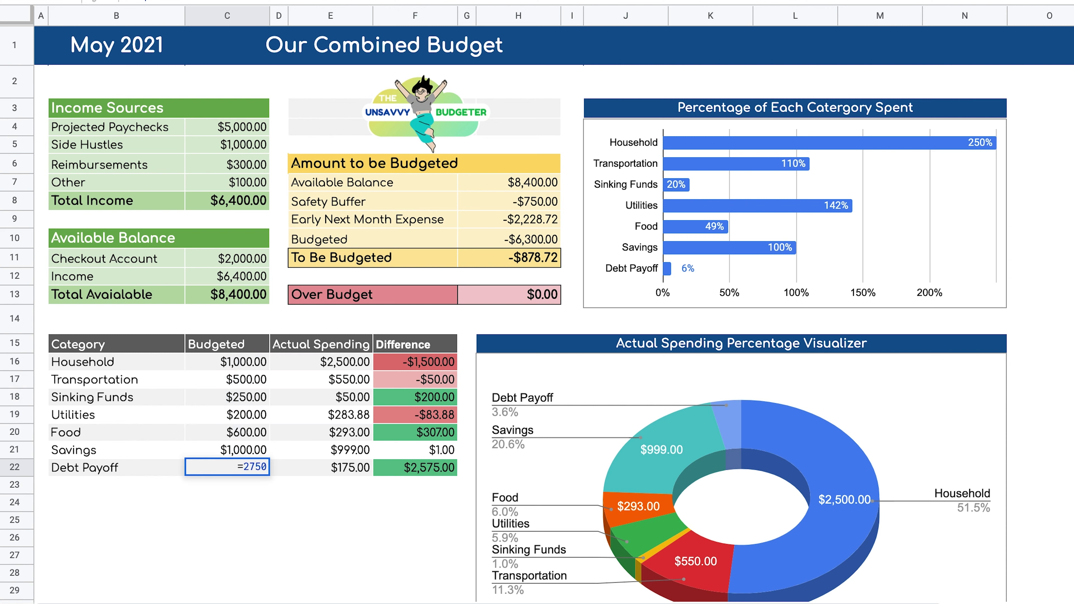
{"action": "type", "text": "+"}
{"action": "left_click", "coordinate": [520, 262]}
{"action": "key", "text": "Return"}
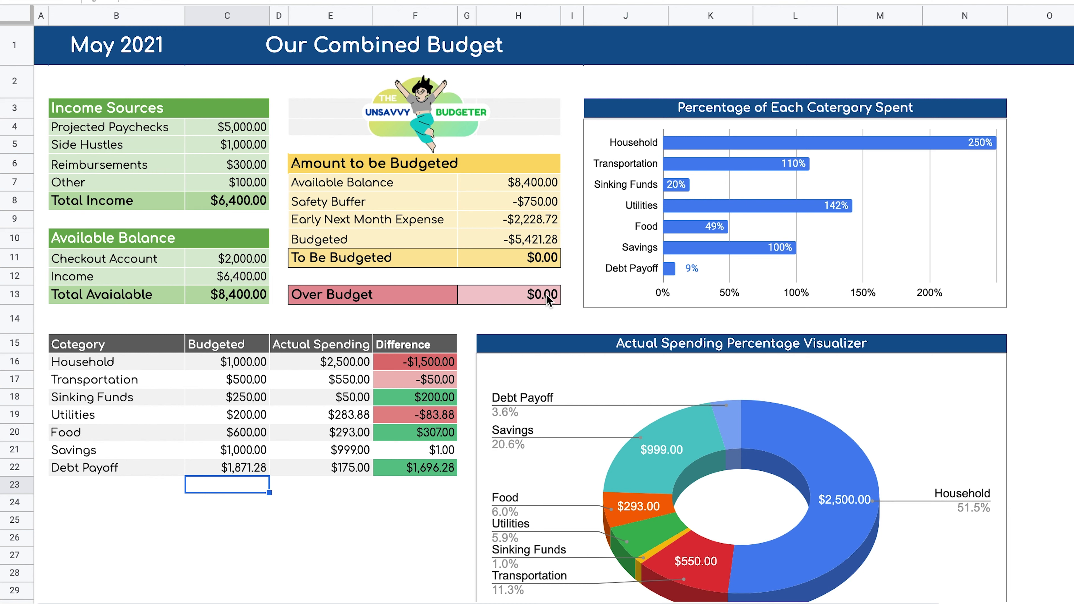
{"action": "left_click", "coordinate": [546, 260]}
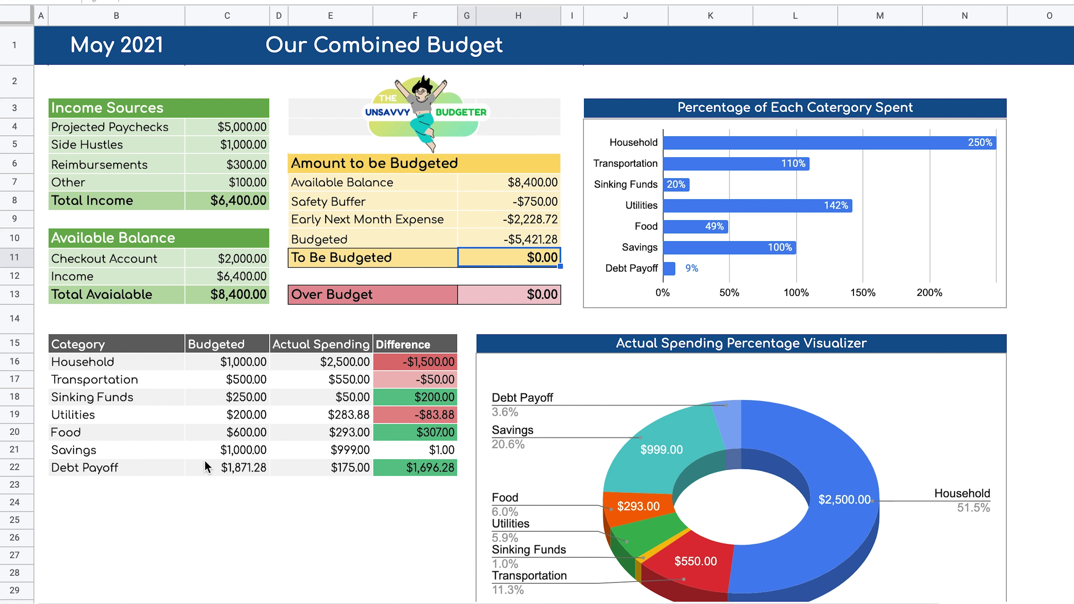